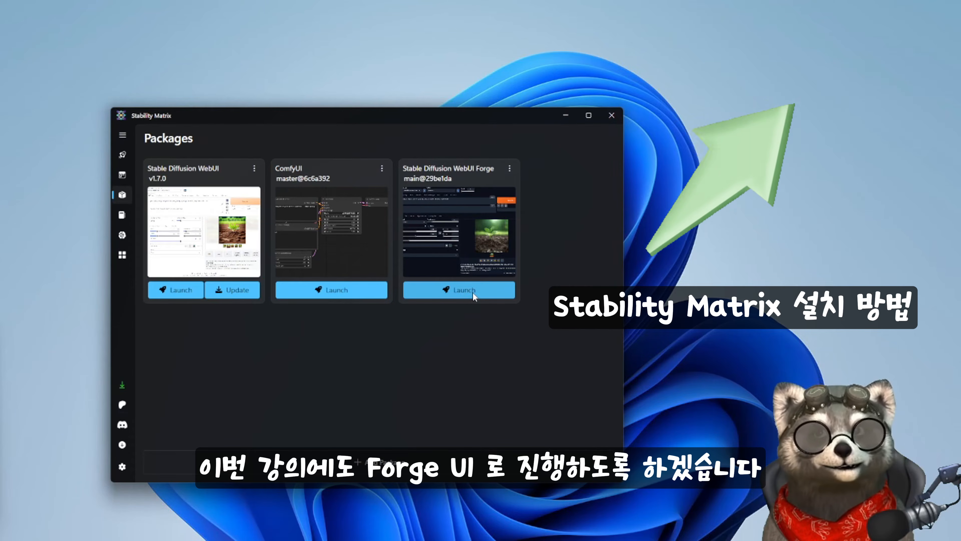
# - Launch Stable Diffusion WebUI Forge and paste in the prepared prompt for a waving girl in the street plus its negative prompt
pyautogui.click(459, 289)
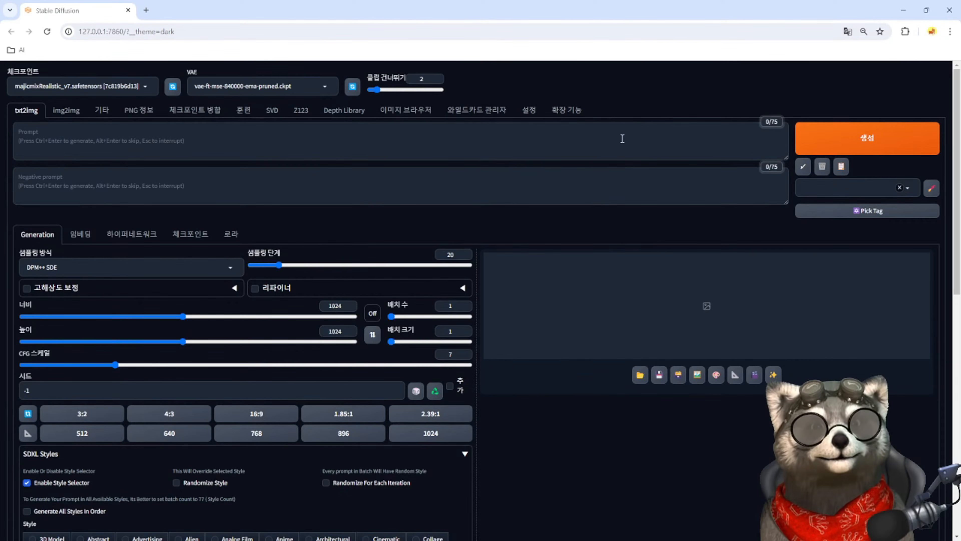
pyautogui.click(159, 143)
pyautogui.write('1girl in the street,((full body)) ,(waving:1.5) , (standing), best quality, (photorealistic:1.4), perfect female figure,  (RAW photo, best quality), (realistic, photo-realistic:1.3), masterpiece, an extremely delicate and beautiful, extremely detailed, finely detail,  8k, huge filesize, ultra-detailed, highres, soft light, beautiful detailed girl, detailed fingers, extremely detailed eyes and face, beautiful detailed nose, beautiful detailed eyes, long eyelashes, light on face, looking at viewer, cute, young, realistic face, realistic body, beautiful detailed thigh, <lora:add_detail:0.6>, <lora:lcm-lora-sdv1-5:1>')
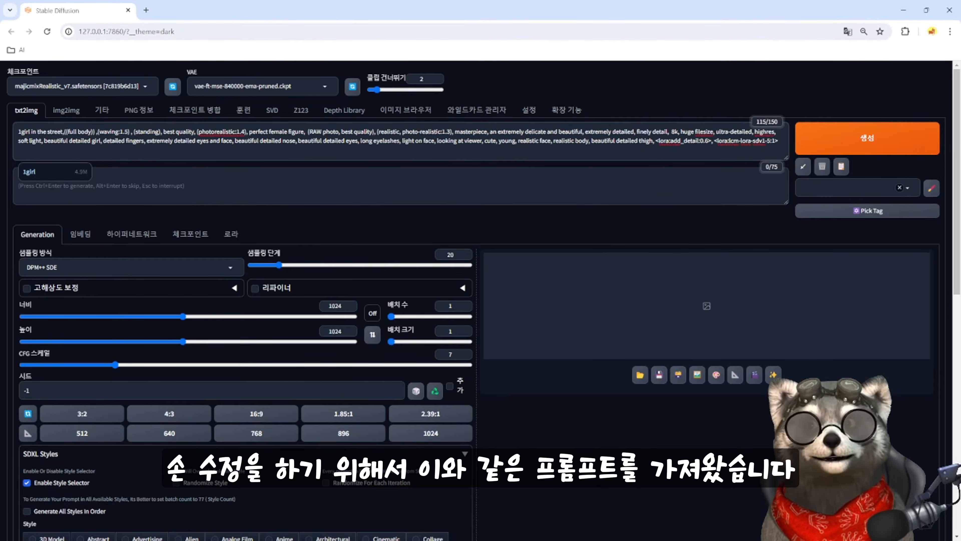
pyautogui.hotkey('ctrl', 'v')
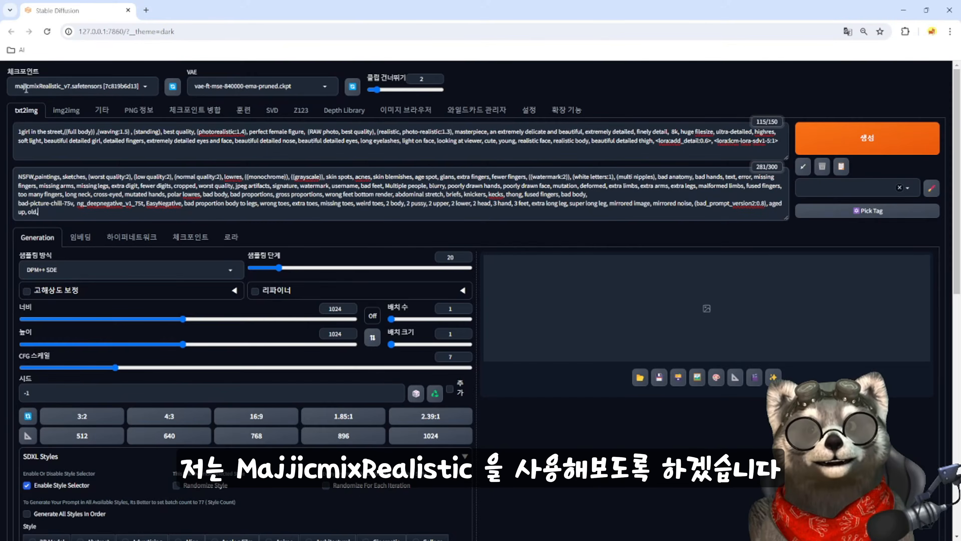
# - Set the sampling method to LCM and check the "waving" keyword in the prompt
pyautogui.click(226, 271)
pyautogui.click(100, 292)
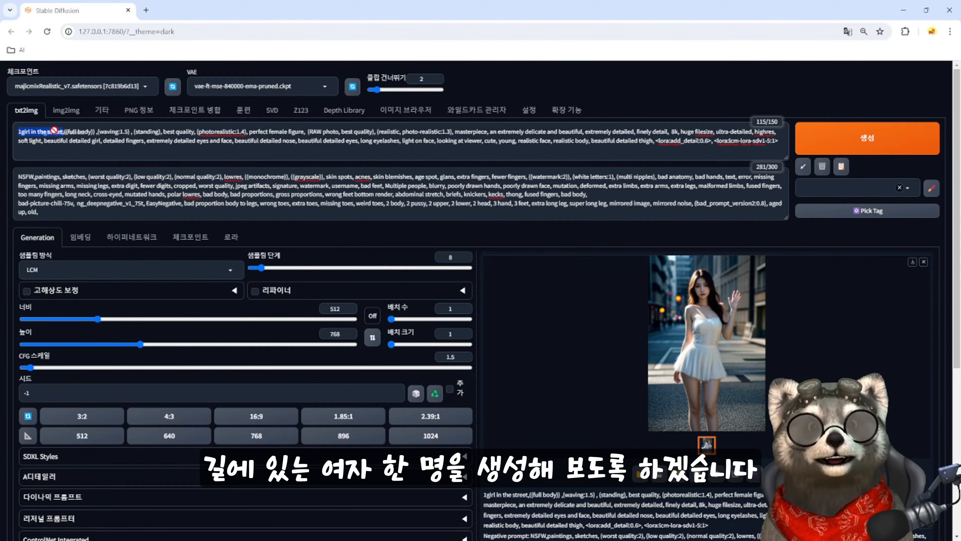
pyautogui.doubleClick(108, 131)
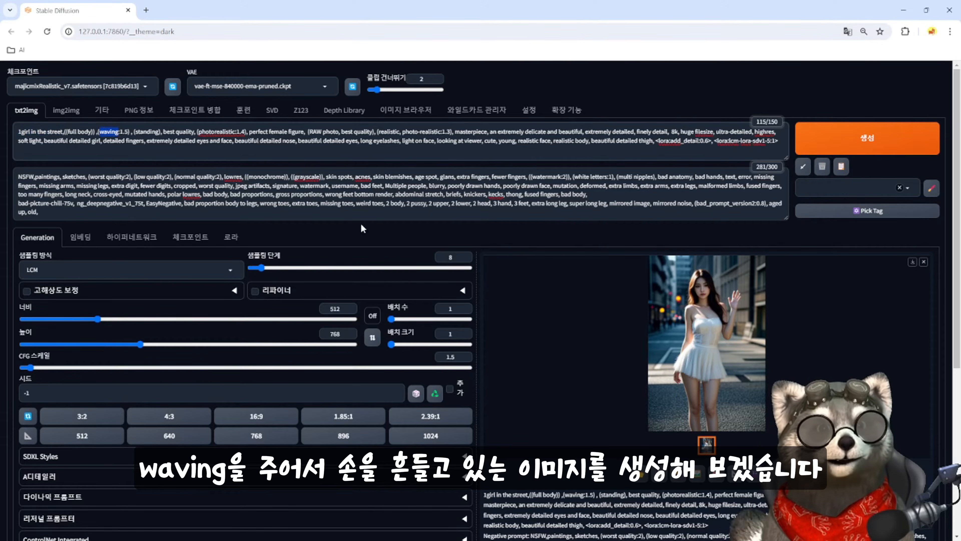
pyautogui.click(587, 236)
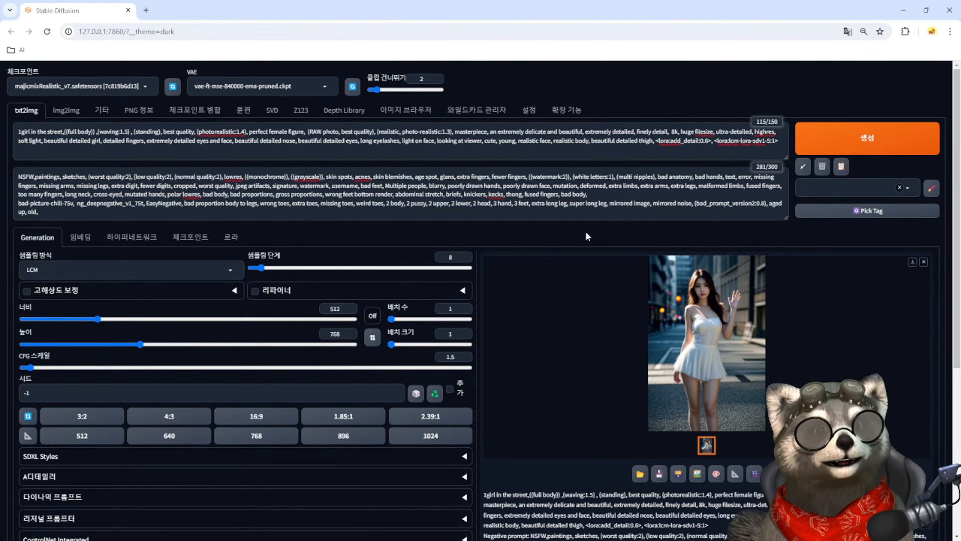
pyautogui.click(553, 238)
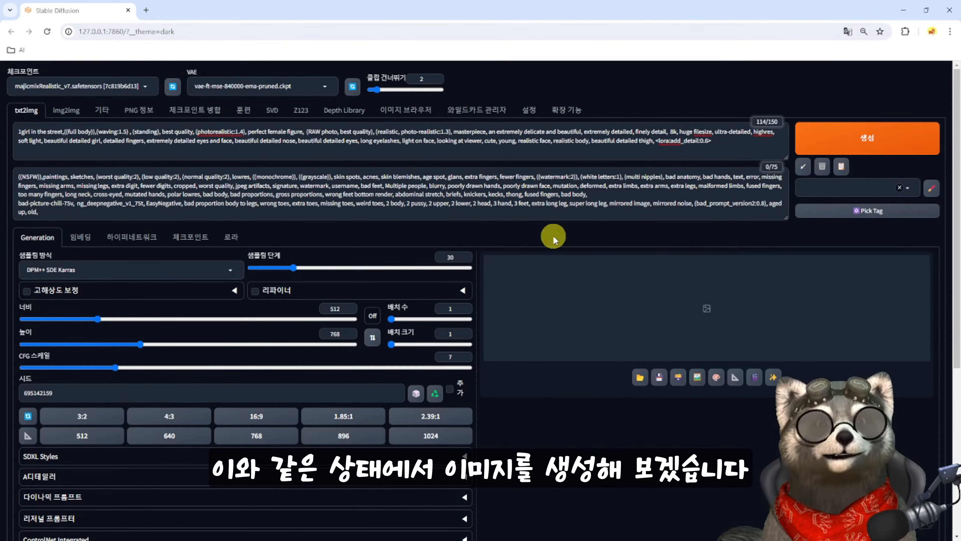
# - Generate the 512 × 768 waving girl image with DPM++ SDE Karras, 30 steps and CFG 7, and inspect it enlarged
pyautogui.hotkey('ctrl', 'Return')
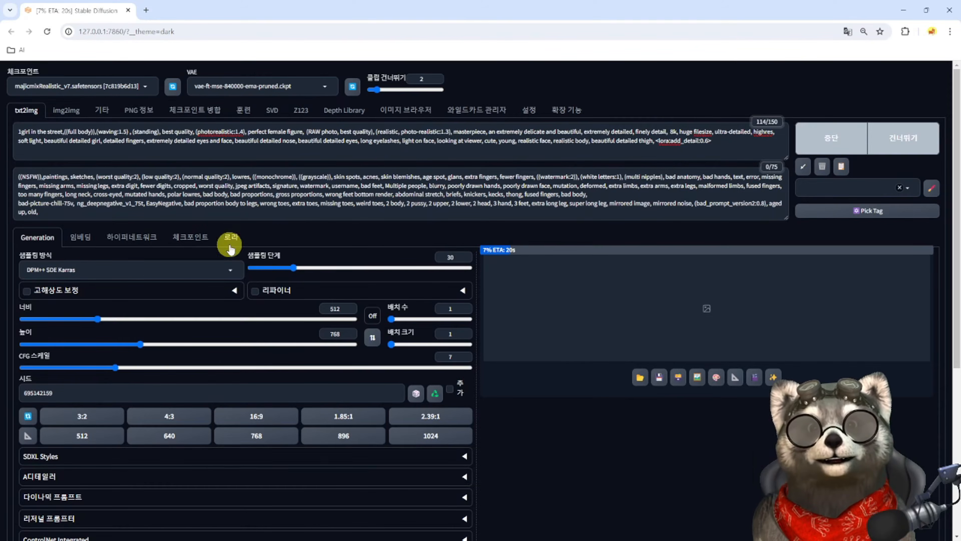
pyautogui.click(565, 250)
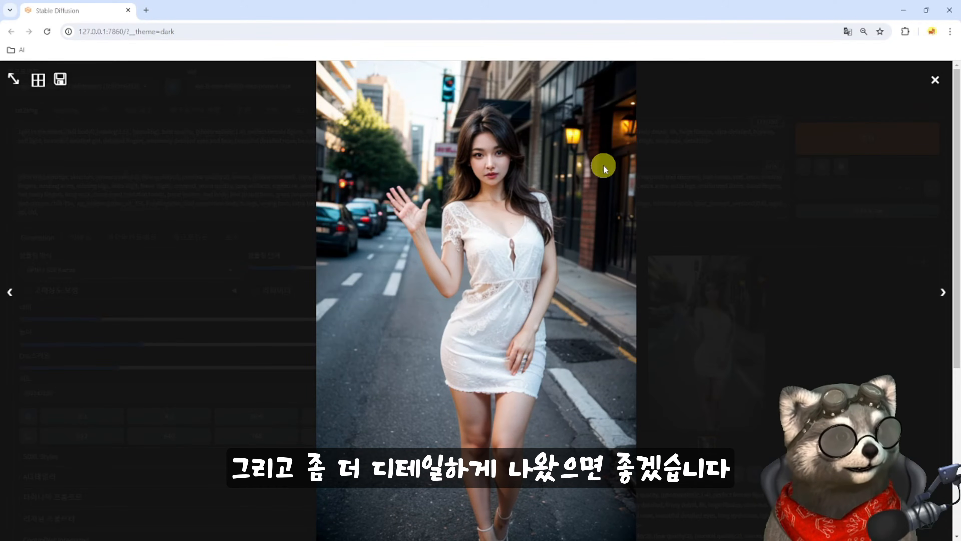
pyautogui.click(934, 80)
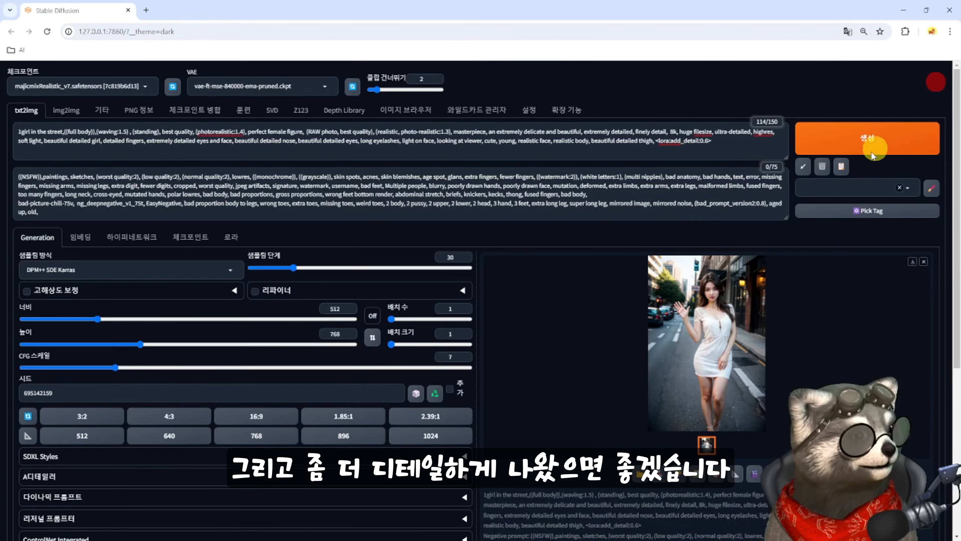
# - Add the badhandv4 and EasyNegativeV2 embeddings to the end of the negative prompt
pyautogui.click(230, 242)
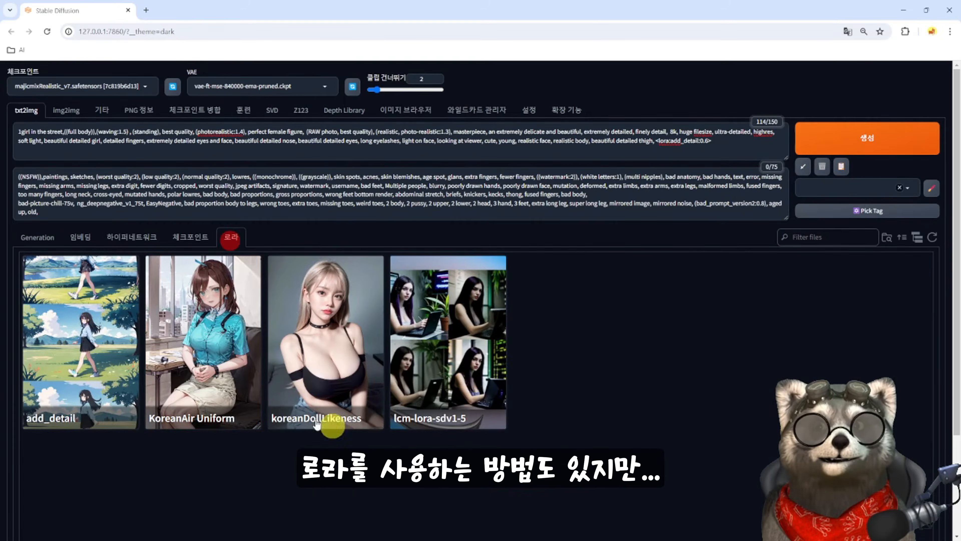
pyautogui.click(79, 238)
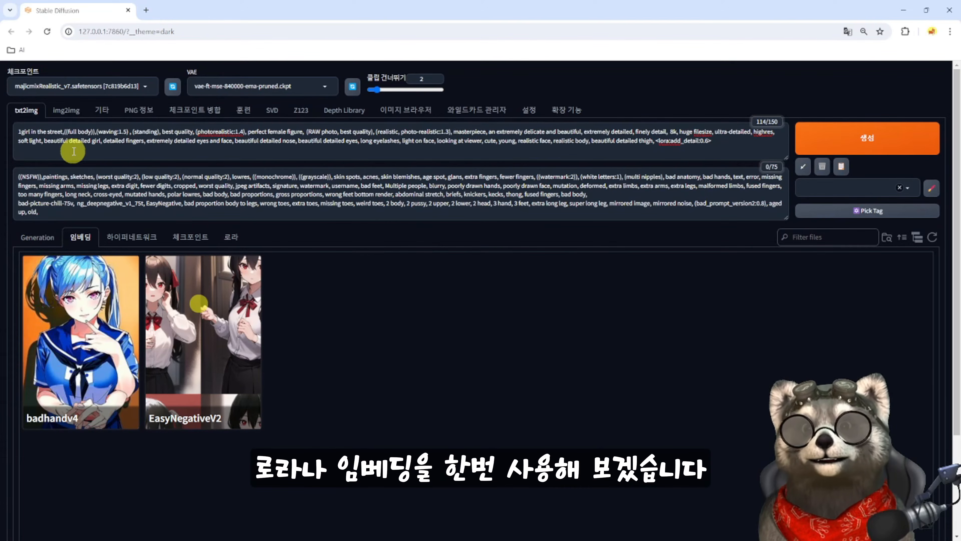
pyautogui.click(721, 141)
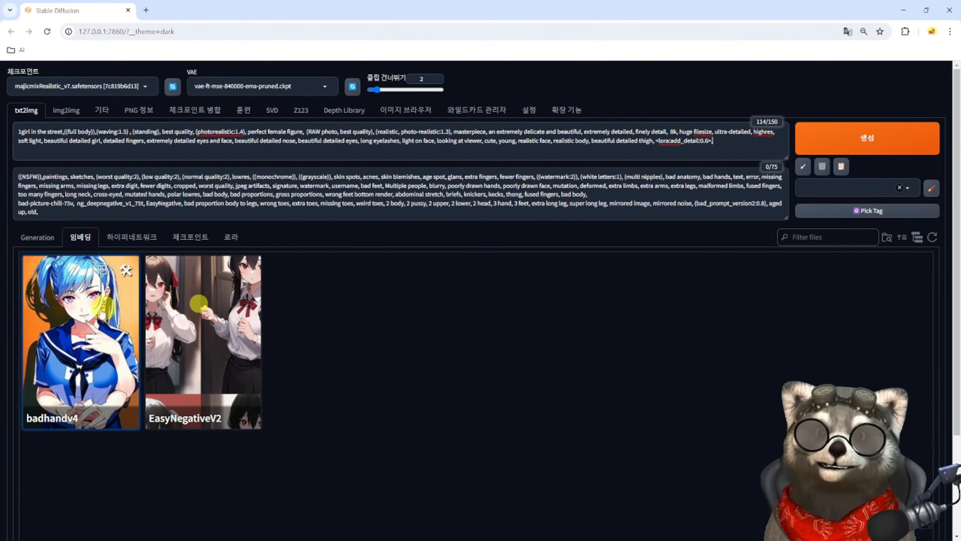
pyautogui.click(618, 208)
pyautogui.click(82, 326)
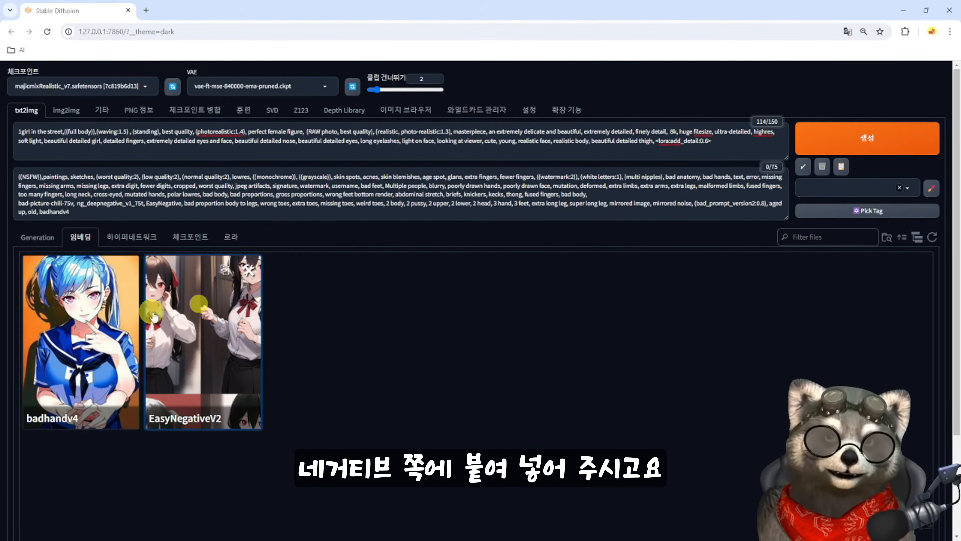
pyautogui.click(197, 325)
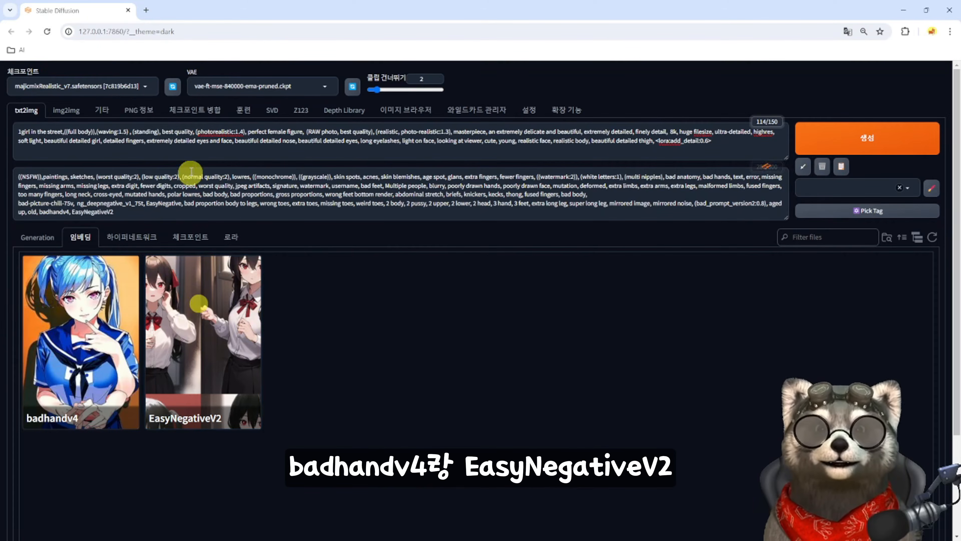
# - Regenerate the image with the added embeddings and inspect the hands and face in the enlarged result
pyautogui.click(845, 138)
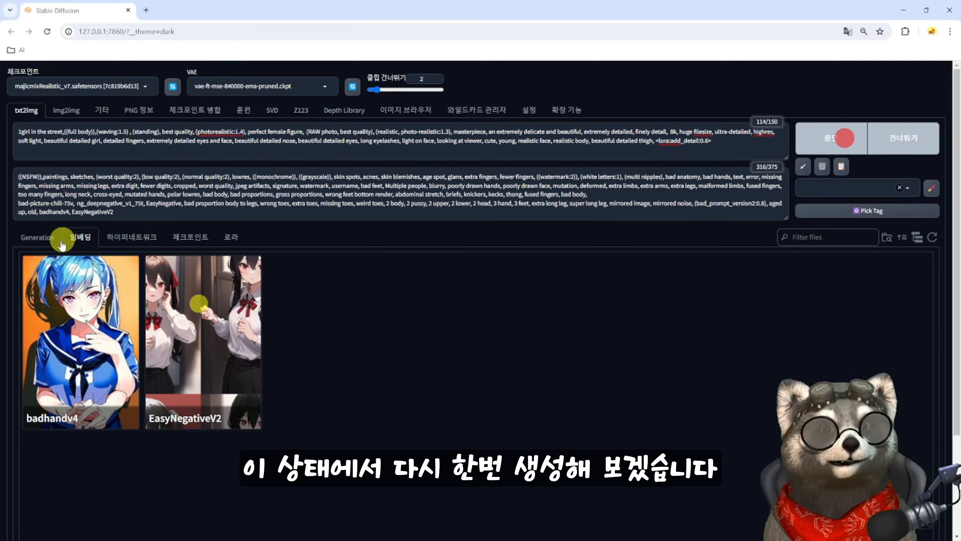
pyautogui.click(27, 241)
pyautogui.click(520, 366)
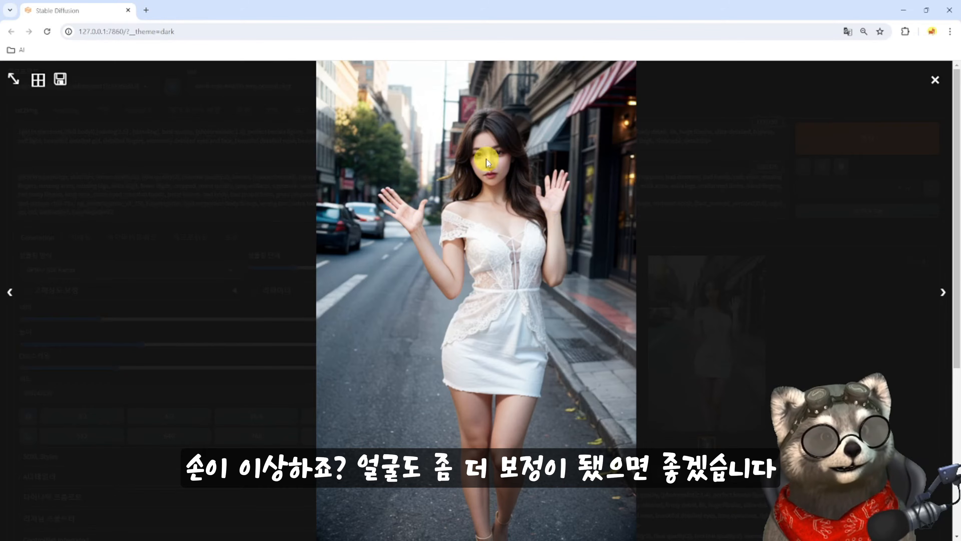
pyautogui.click(936, 80)
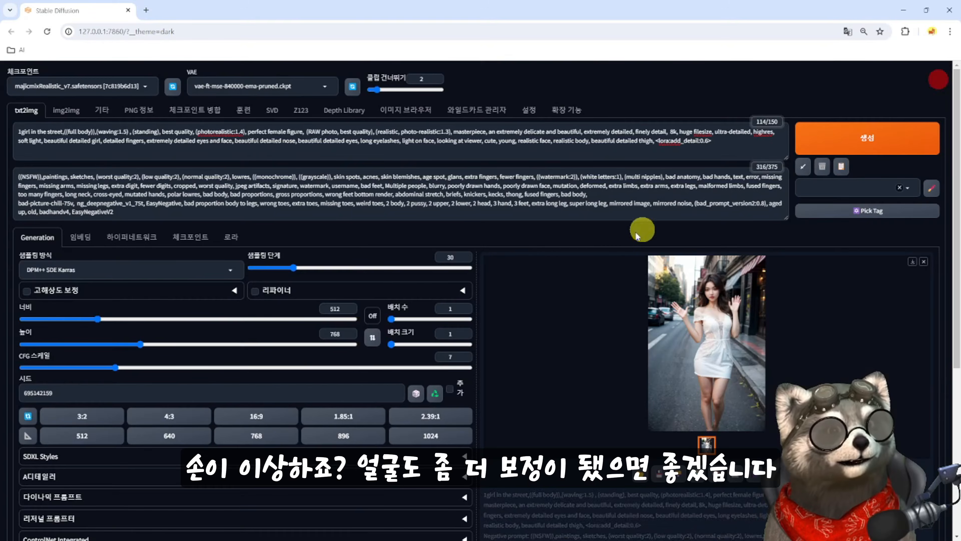
pyautogui.click(710, 332)
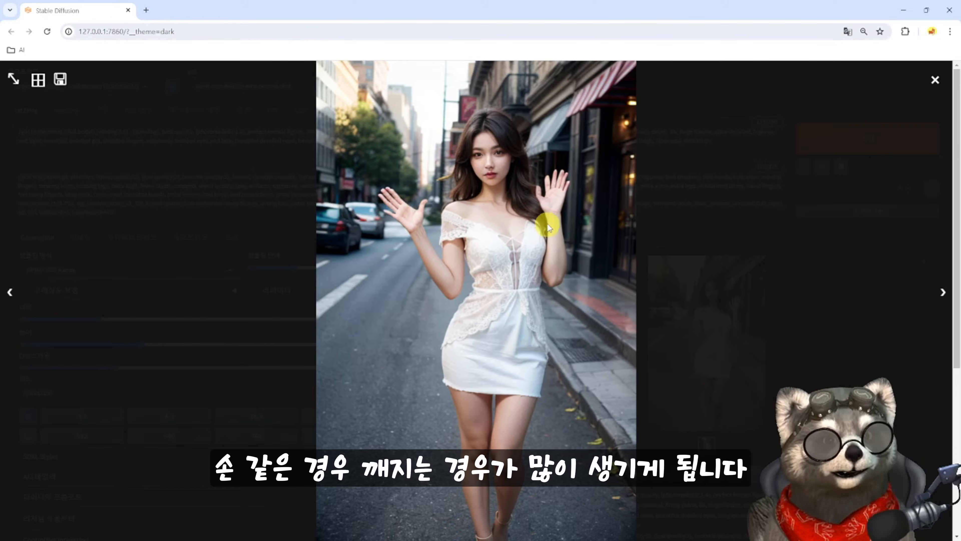
pyautogui.click(933, 81)
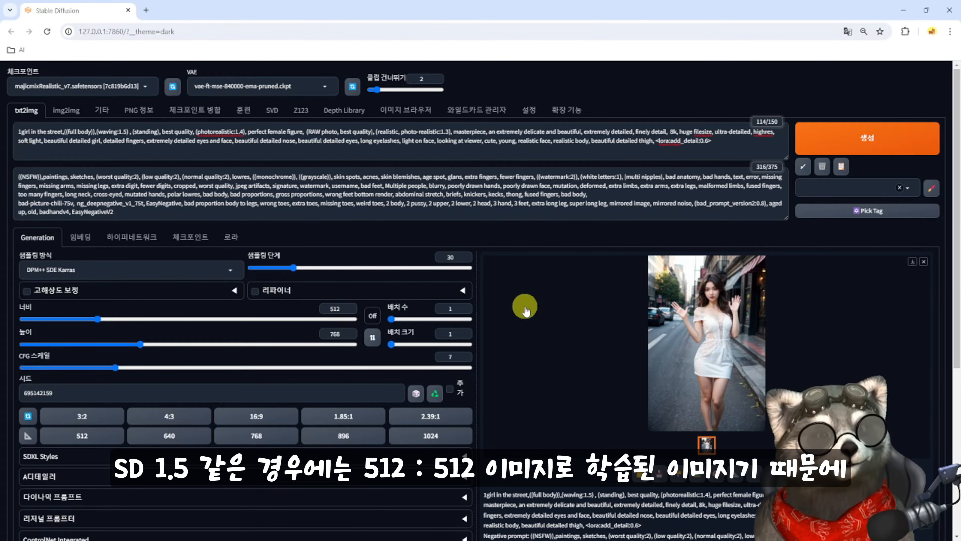
pyautogui.click(686, 316)
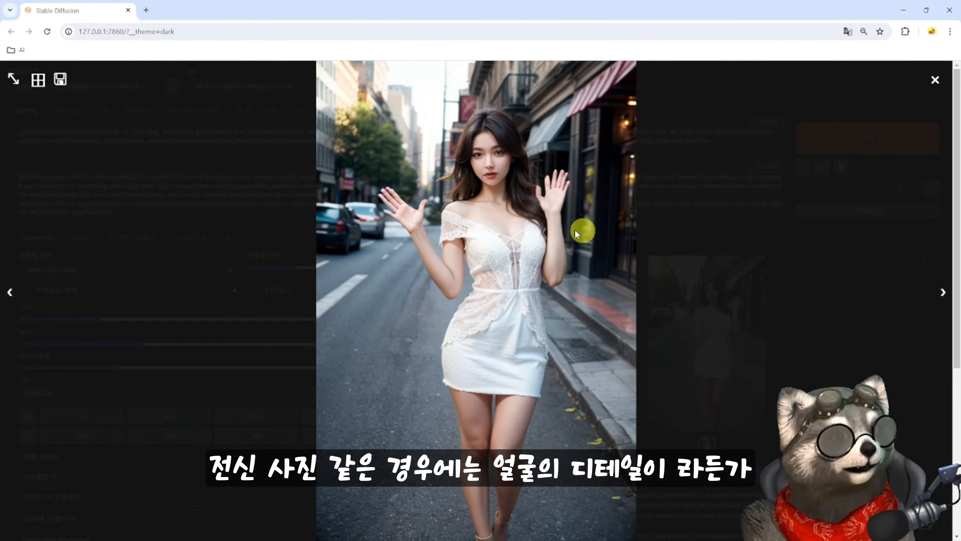
pyautogui.click(935, 80)
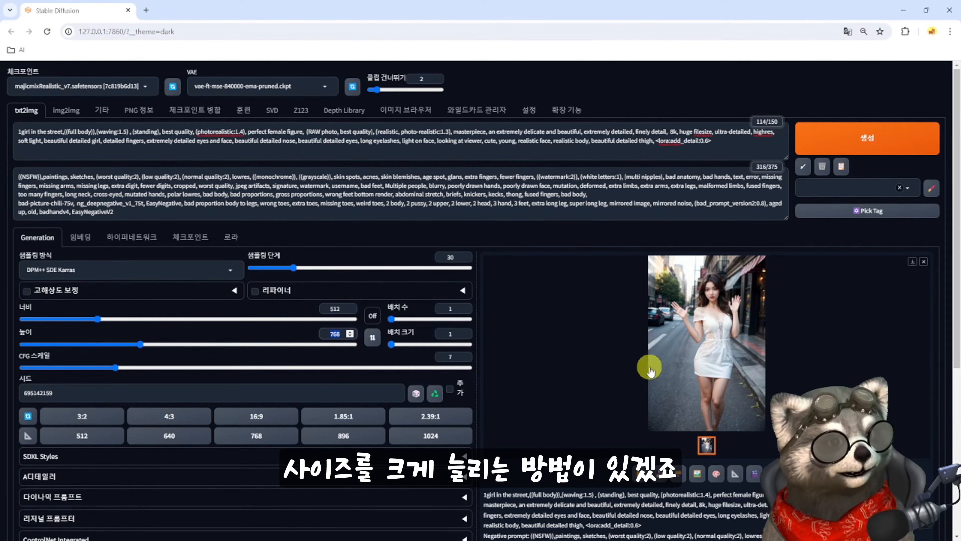
# - Regenerate the image with high-resolution fix enabled at 0.3 denoising strength and 10 hires steps, and view it enlarged
pyautogui.click(233, 291)
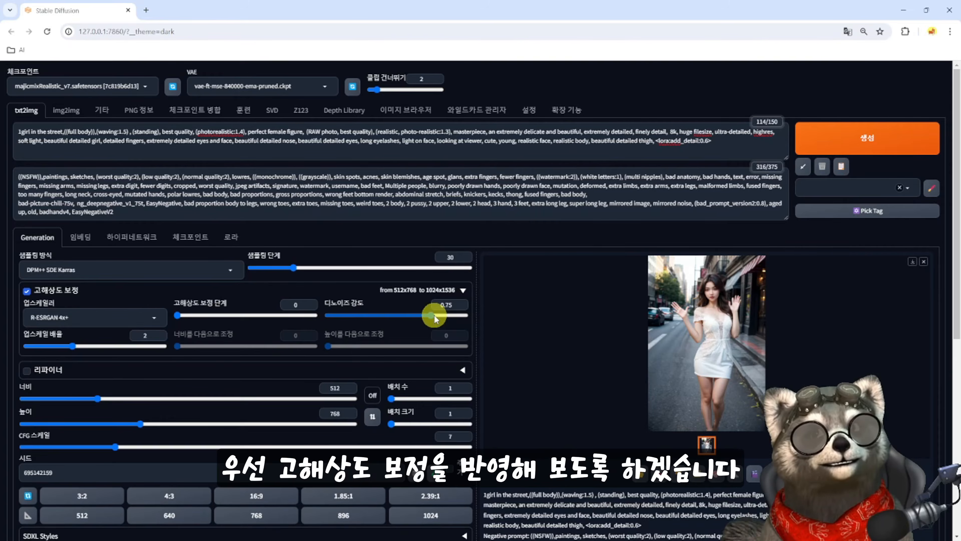
pyautogui.moveTo(433, 315); pyautogui.dragTo(369, 315)
pyautogui.click(179, 317)
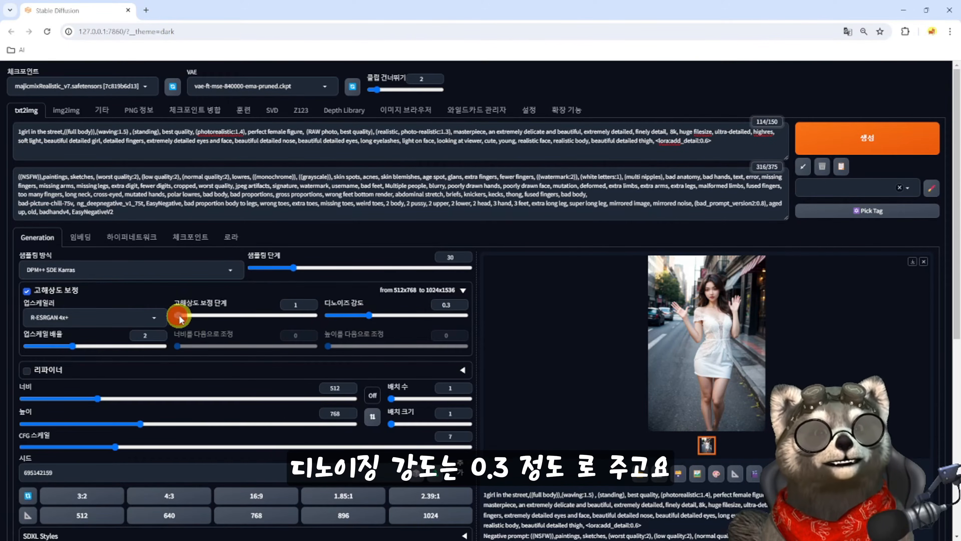
pyautogui.moveTo(187, 317); pyautogui.dragTo(187, 318)
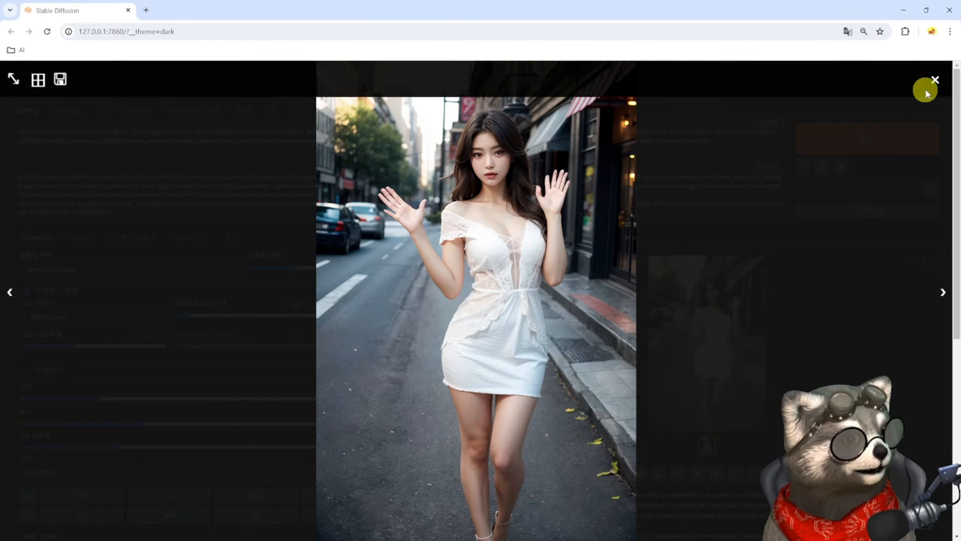
pyautogui.click(935, 80)
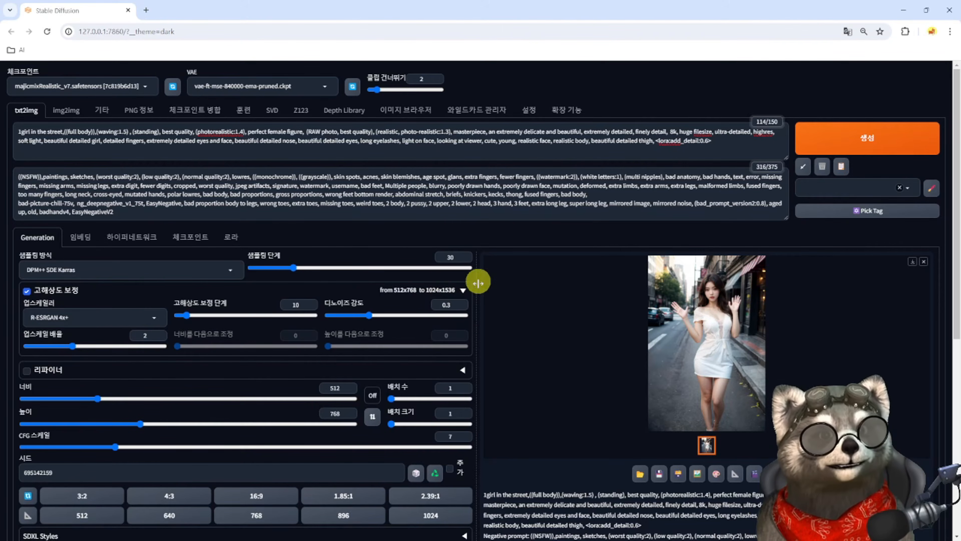
pyautogui.scroll(-1, 482, 423)
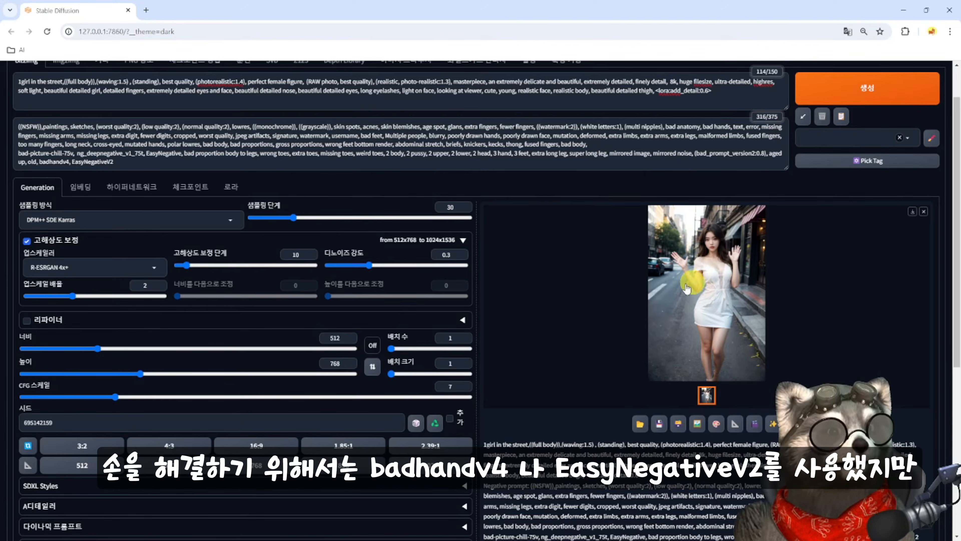
pyautogui.moveTo(39, 162); pyautogui.dragTo(76, 162)
pyautogui.hotkey('ctrl', 'z')
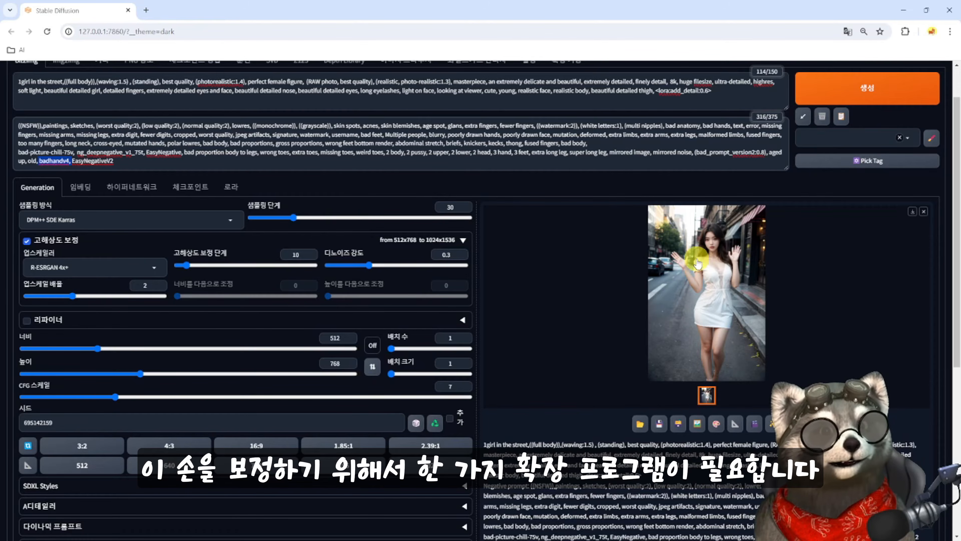
pyautogui.scroll(2, 514, 332)
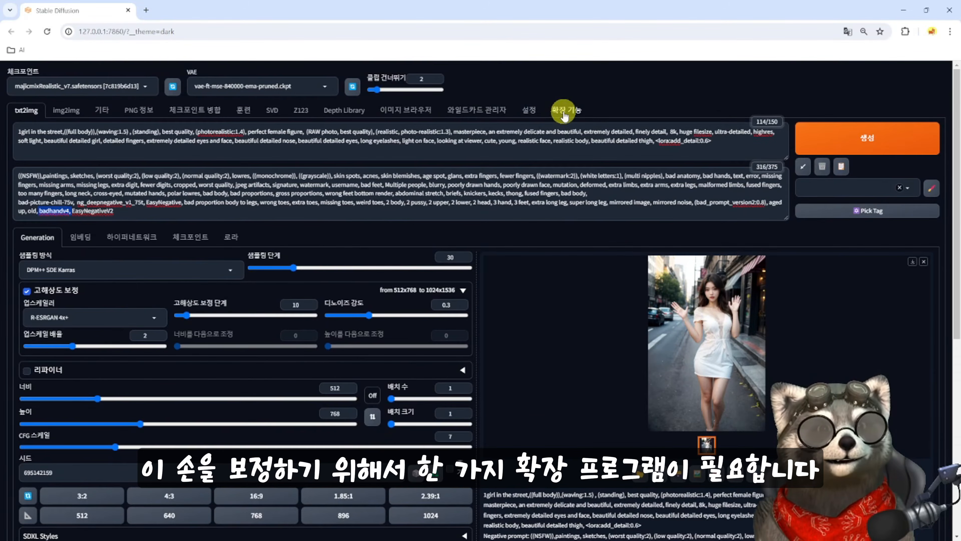
# - Enable ControlNet unit 0 with the Depth control type and choose the depth_hand_refiner preprocessor
pyautogui.scroll(-5, 129, 172)
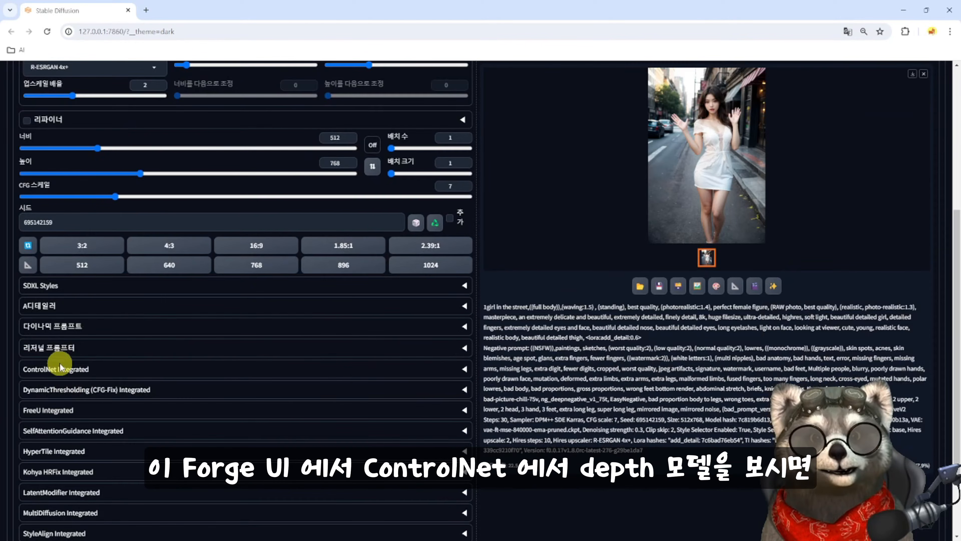
pyautogui.click(55, 371)
pyautogui.click(30, 393)
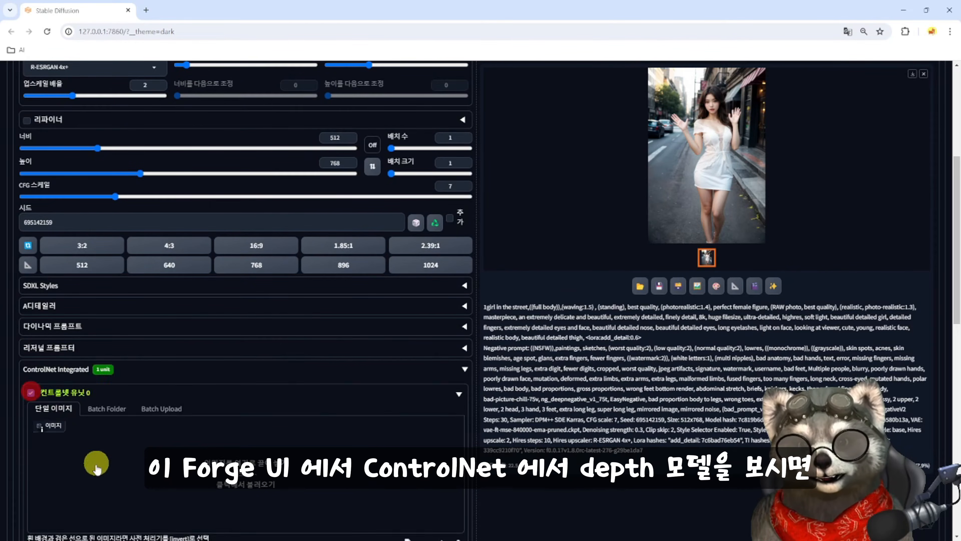
pyautogui.scroll(-5, 151, 435)
pyautogui.click(215, 423)
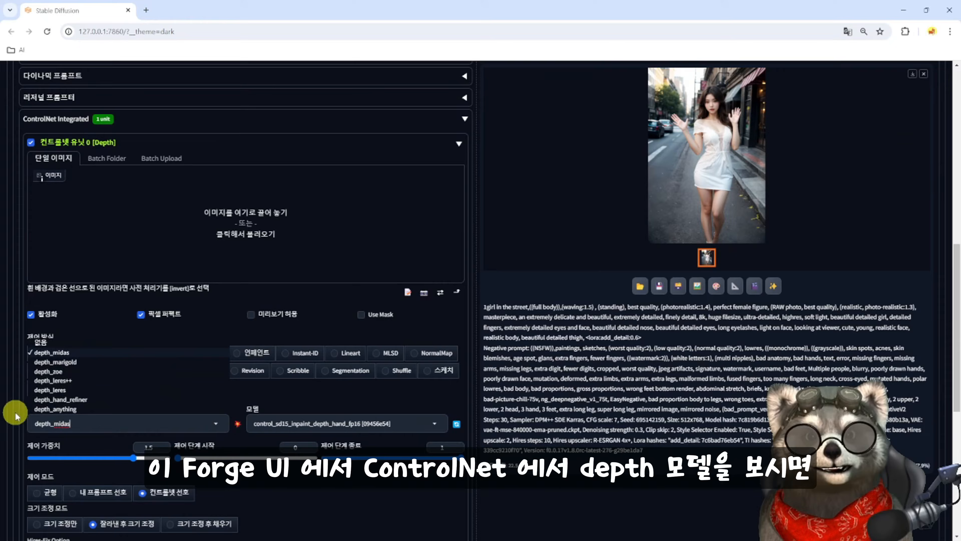
pyautogui.click(43, 400)
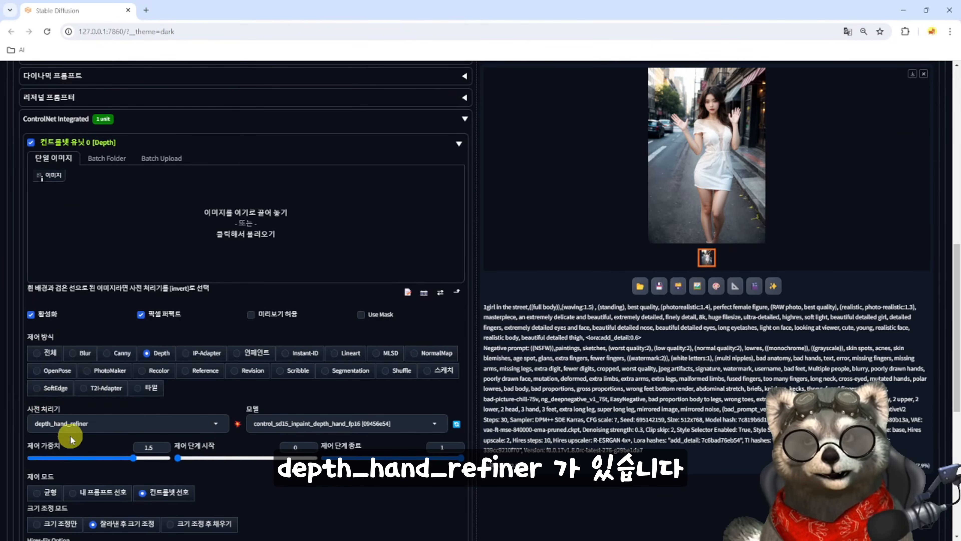
# - Load the generated image into ControlNet unit 0, allow previews and run the preprocessor to preview the hand depth map
pyautogui.moveTo(685, 161); pyautogui.dragTo(183, 263)
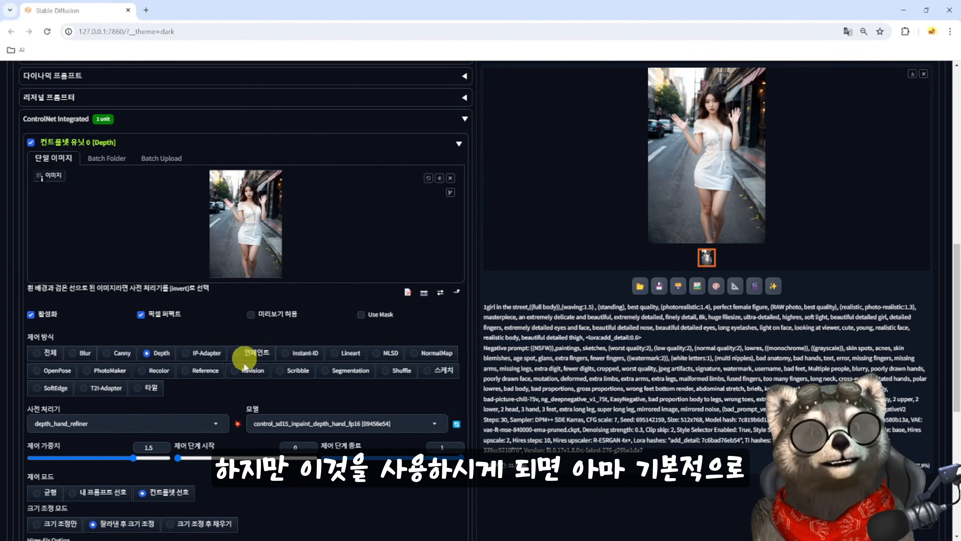
pyautogui.click(236, 317)
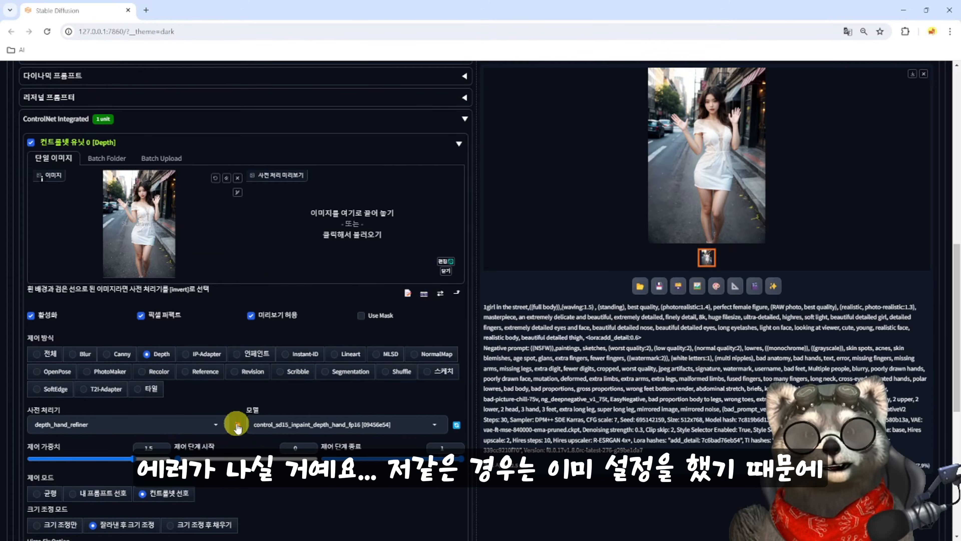
pyautogui.click(237, 426)
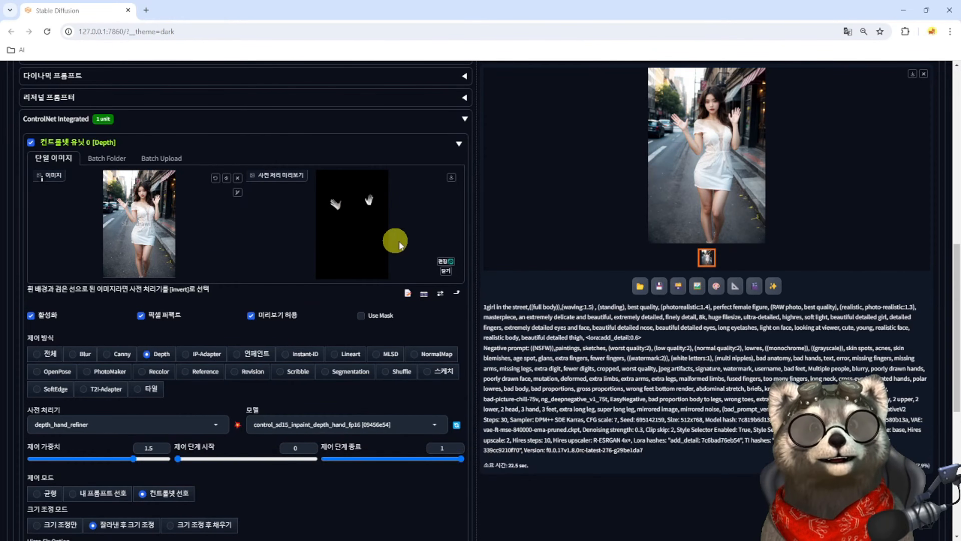
# - Open the hand depth map preview in the embedded image editor, inspect both hands and close the editor
pyautogui.click(446, 261)
pyautogui.click(531, 155)
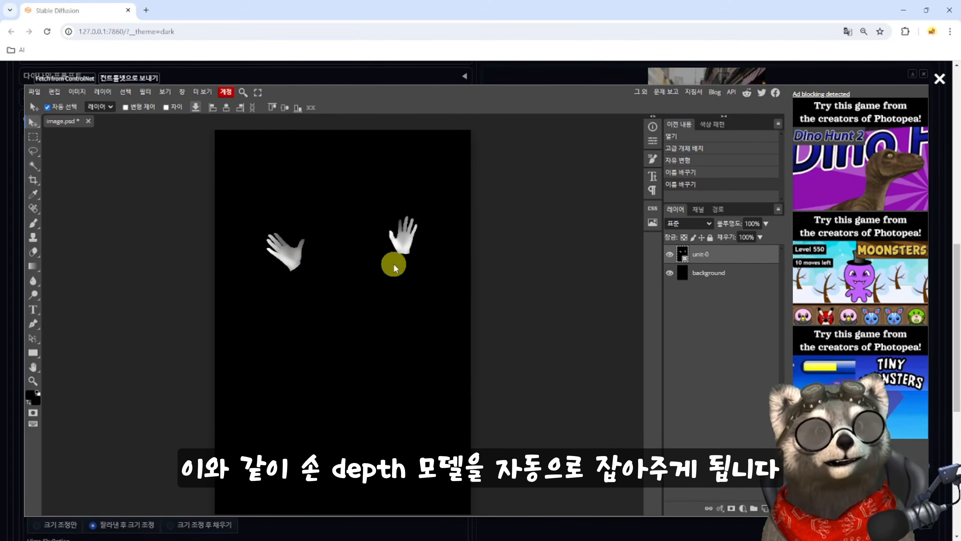
pyautogui.click(940, 81)
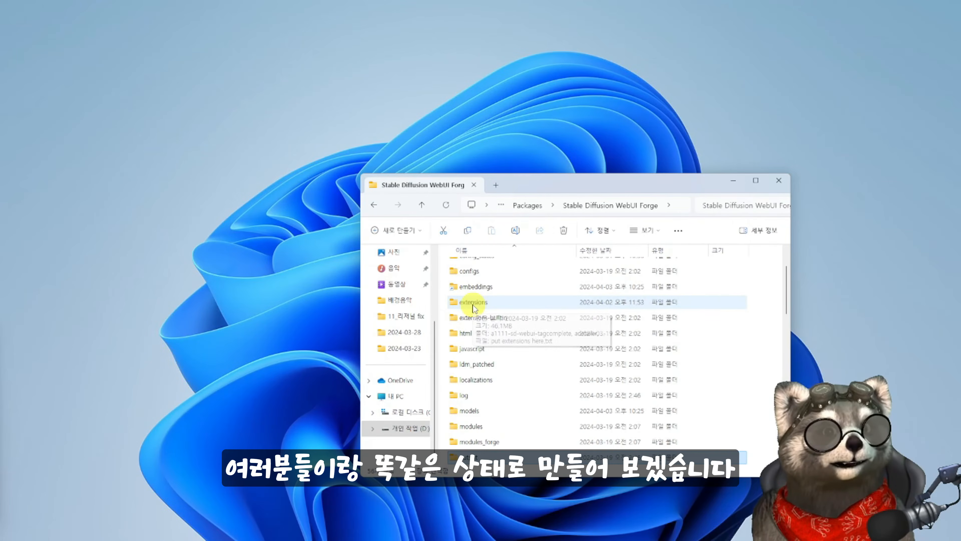
# - Browse to the models/ControlNetPreprocessor folder, and launch Stable Diffusion WebUI Forge from Stability Matrix
pyautogui.click(472, 303)
pyautogui.doubleClick(473, 303)
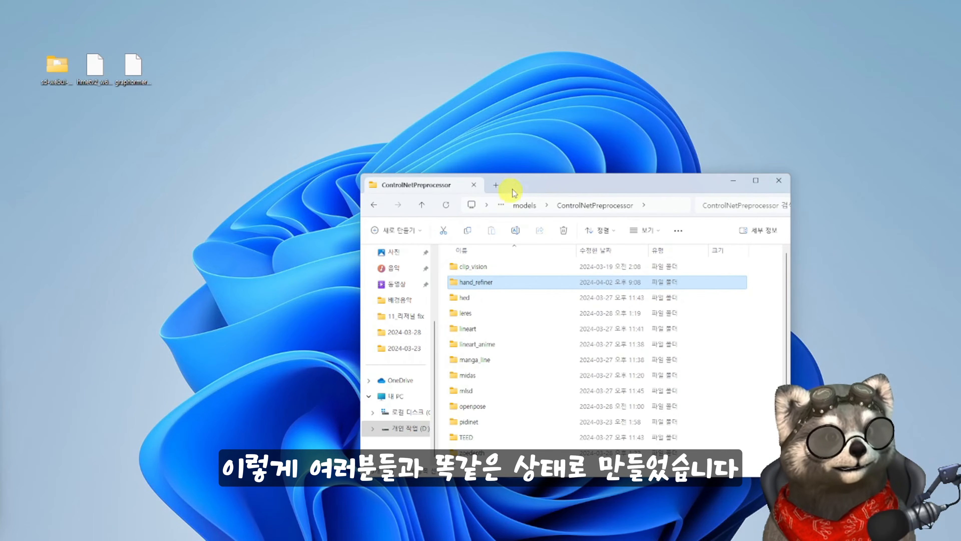
pyautogui.moveTo(553, 189); pyautogui.dragTo(462, 182)
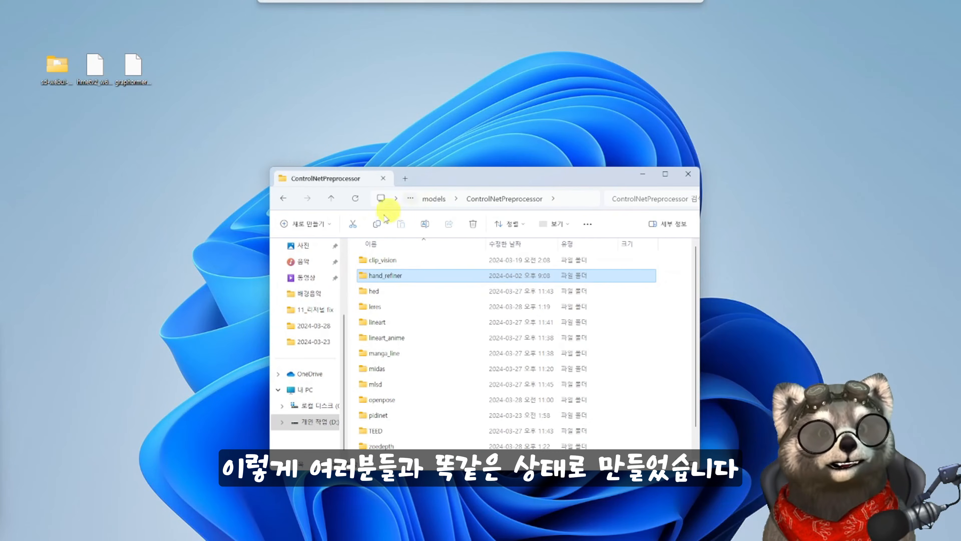
pyautogui.click(314, 421)
pyautogui.click(385, 292)
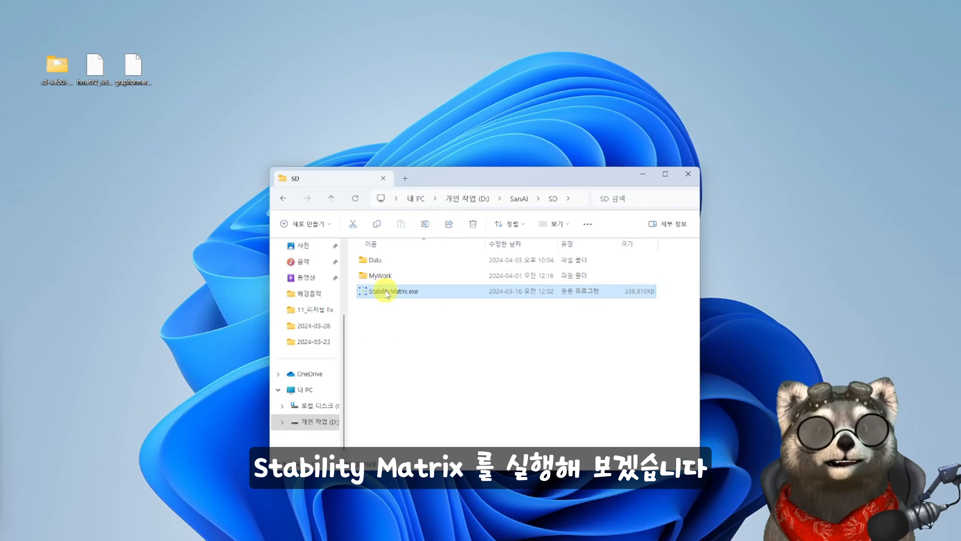
pyautogui.doubleClick(386, 292)
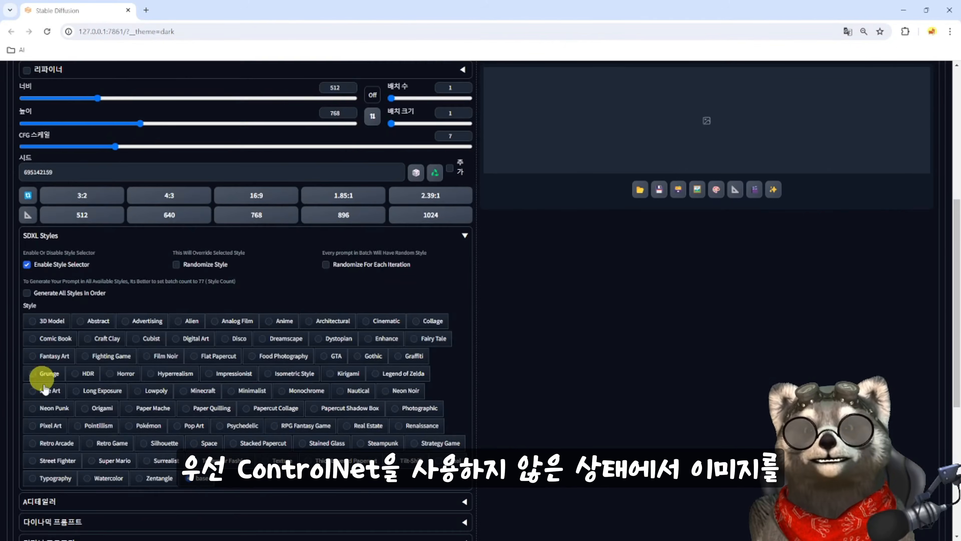
# - Generate the image without ControlNet and inspect the hands in the enlarged result
pyautogui.scroll(-6, 42, 307)
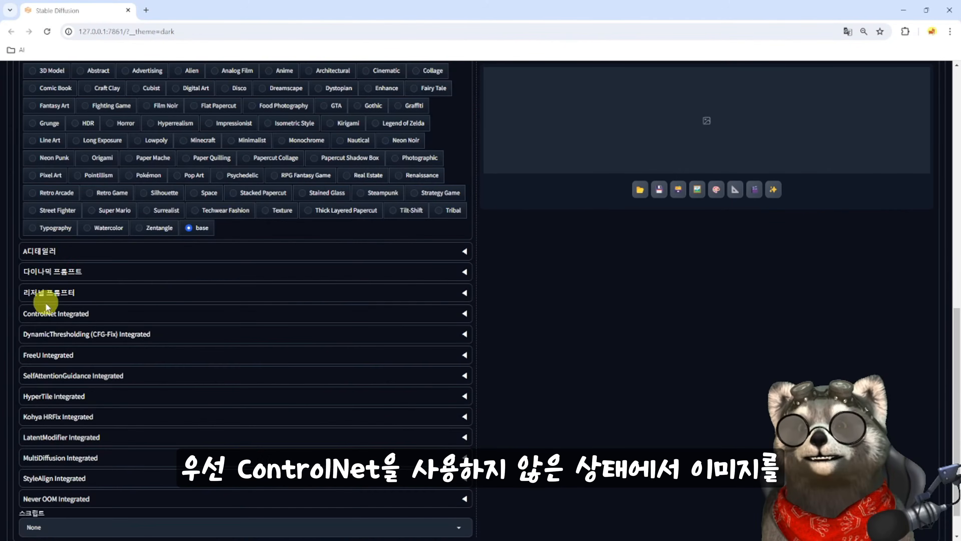
pyautogui.scroll(6, 58, 227)
pyautogui.click(57, 234)
pyautogui.click(68, 276)
pyautogui.scroll(8, 492, 315)
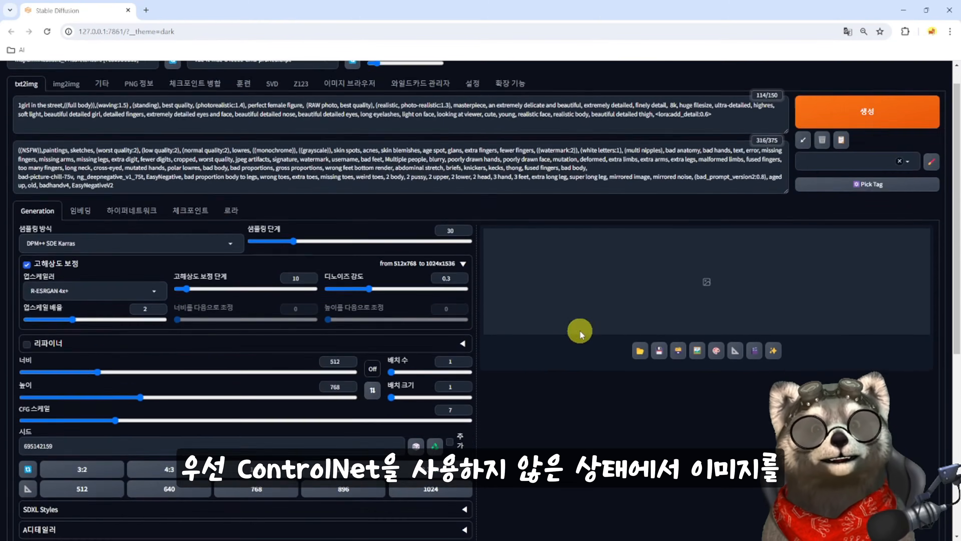
pyautogui.hotkey('ctrl', 'Return')
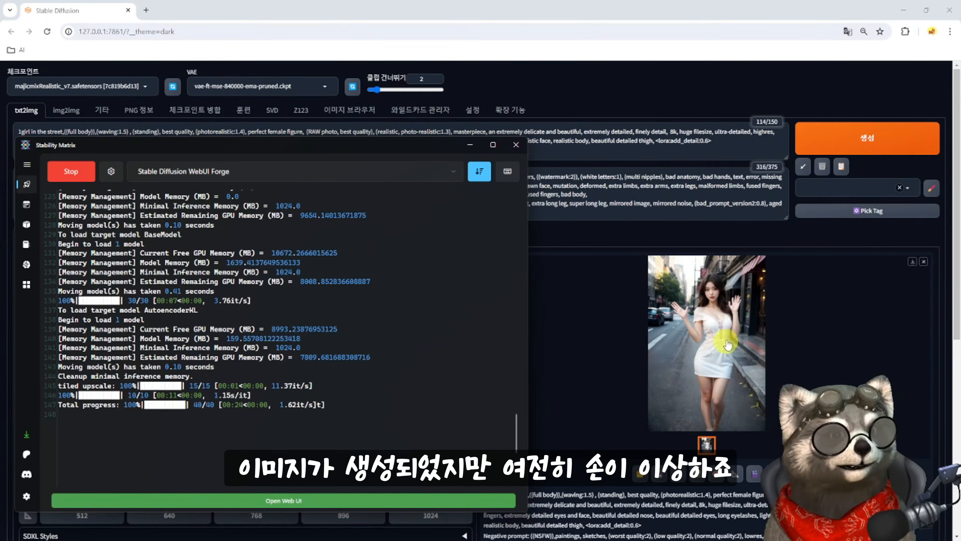
pyautogui.click(727, 345)
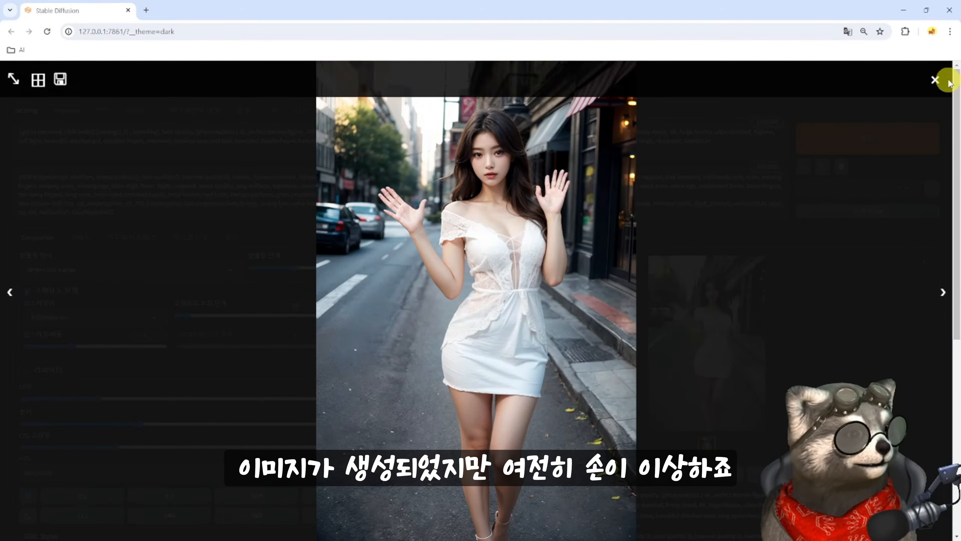
pyautogui.click(937, 81)
# - Expand the ControlNet Integrated section and enable ControlNet unit 0
pyautogui.scroll(-10, 473, 367)
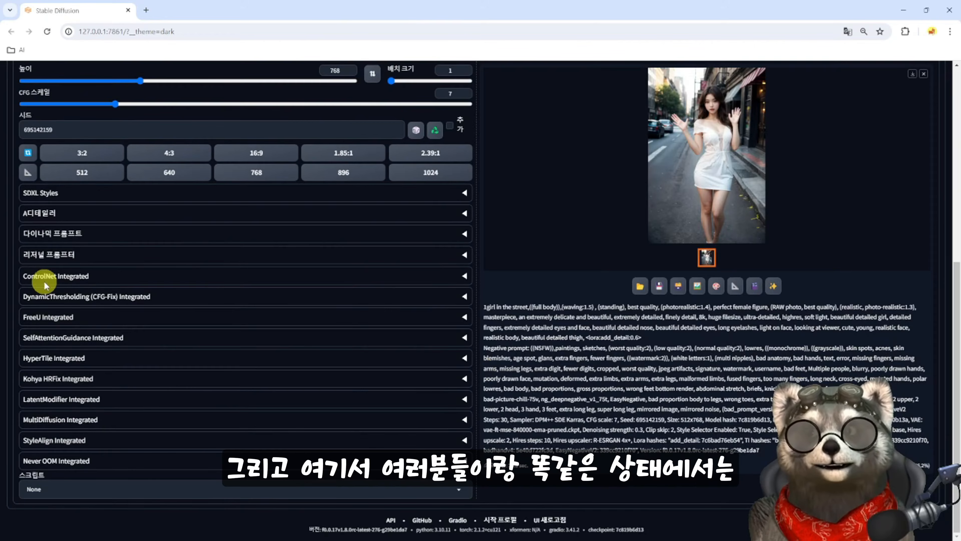
pyautogui.click(45, 280)
pyautogui.click(30, 300)
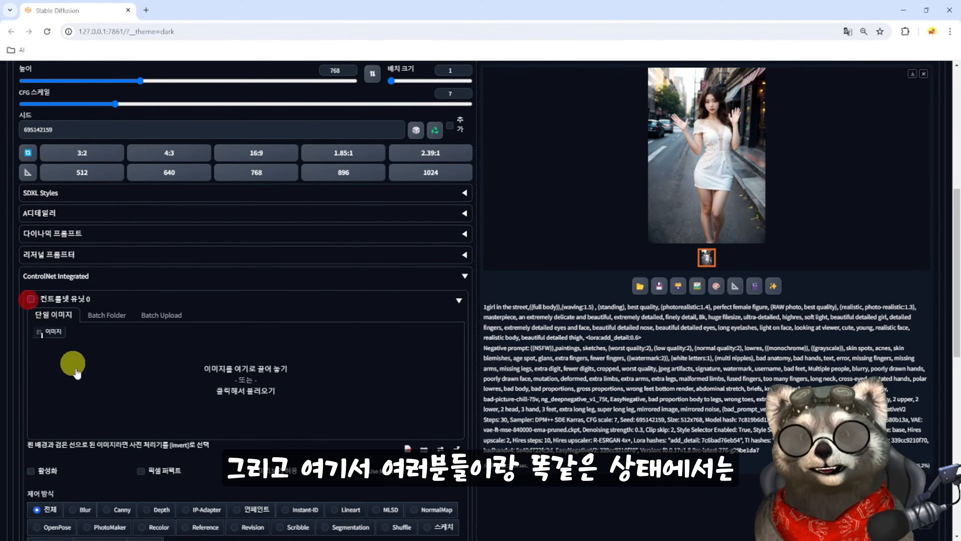
pyautogui.scroll(-2, 200, 312)
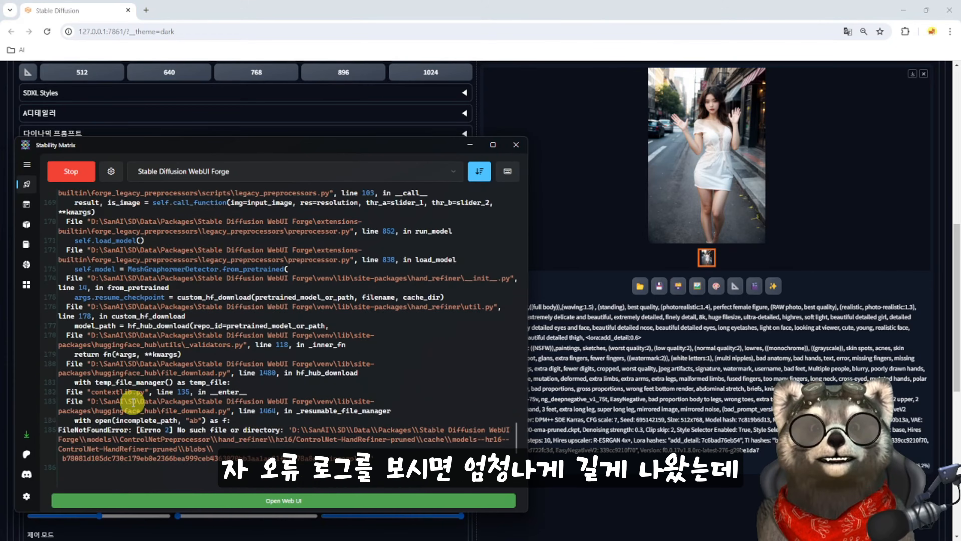
# - Examine the preprocessor error log in the Stability Matrix console and highlight the file name graphormer_hand_state_dict.bin
pyautogui.scroll(5, 133, 402)
pyautogui.scroll(4, 133, 402)
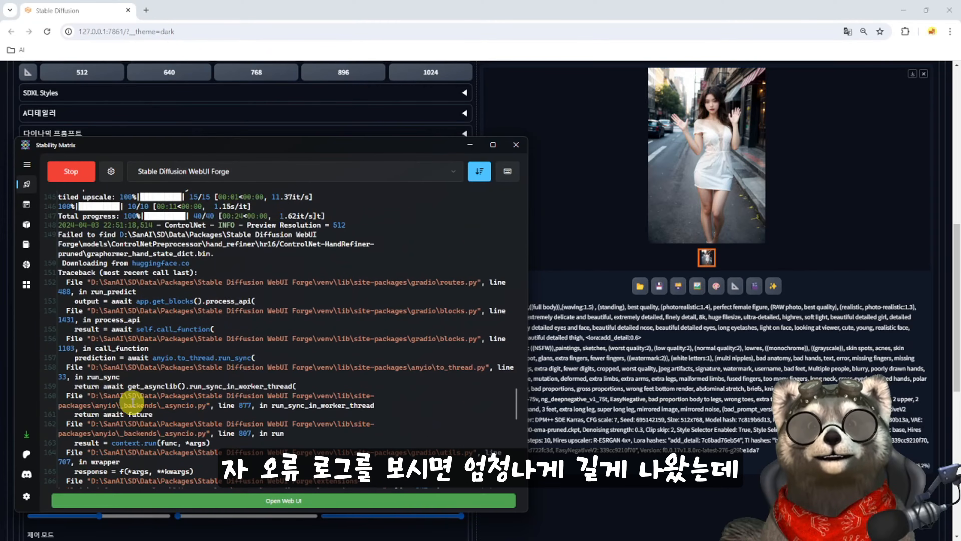
pyautogui.scroll(1, 87, 278)
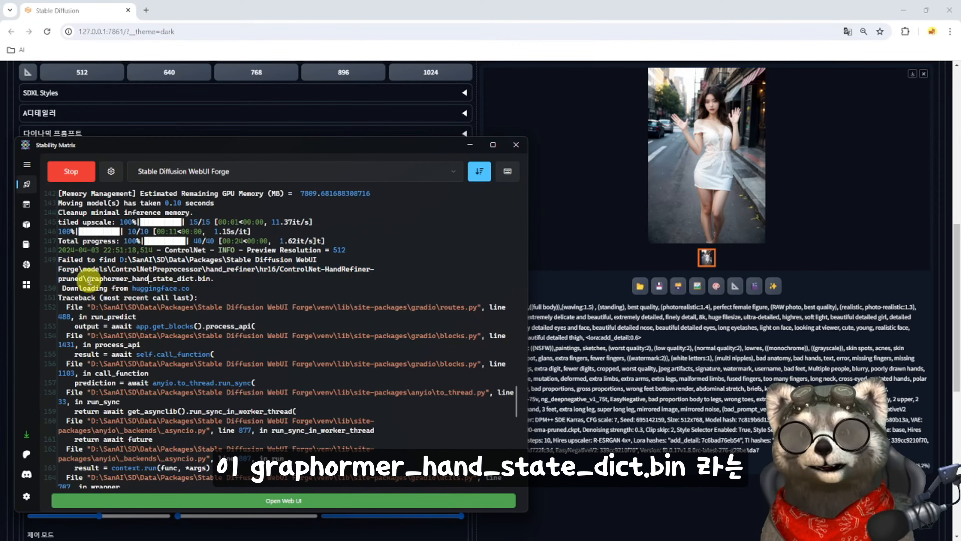
pyautogui.moveTo(87, 278); pyautogui.dragTo(211, 279)
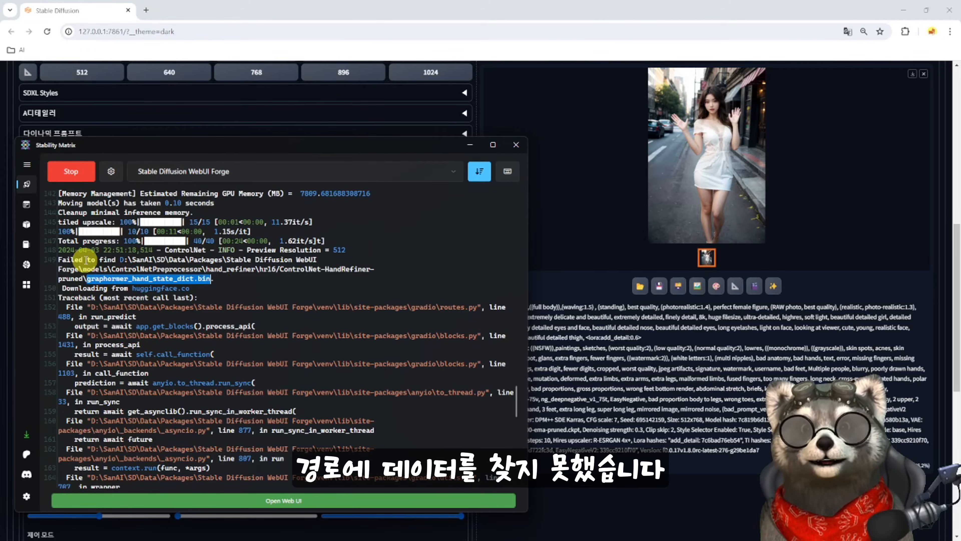
pyautogui.scroll(-5, 170, 315)
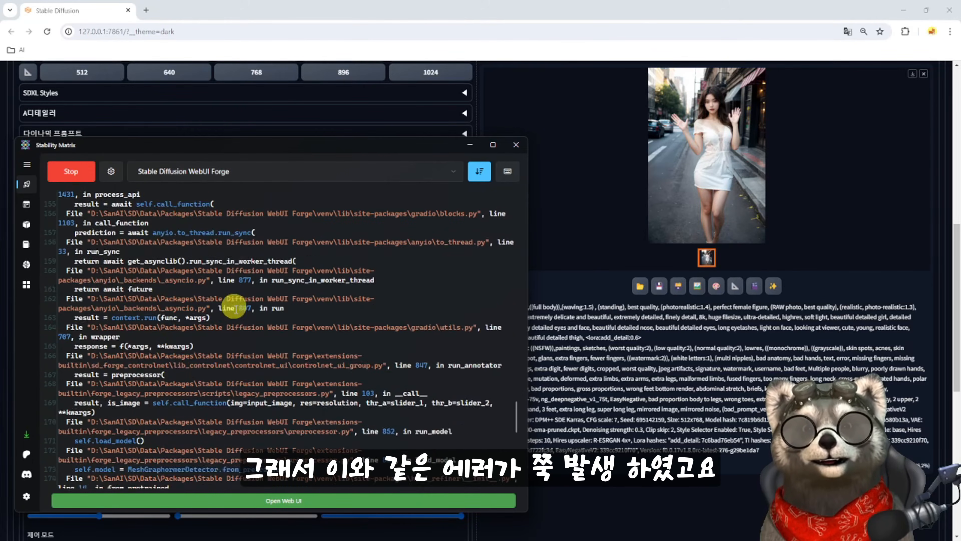
pyautogui.scroll(-8, 234, 322)
pyautogui.scroll(14, 232, 337)
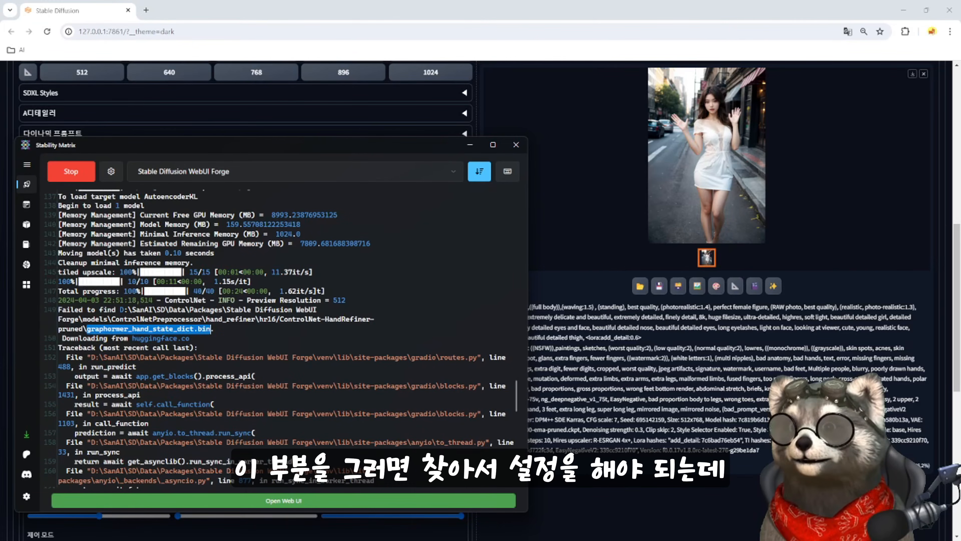
# - Switch to sd-webui-controlnet discussion #2400 on GitHub and read the depth_hand_refiner usage steps through the generated results
pyautogui.moveTo(0, 155); pyautogui.dragTo(468, 45)
pyautogui.doubleClick(305, 45)
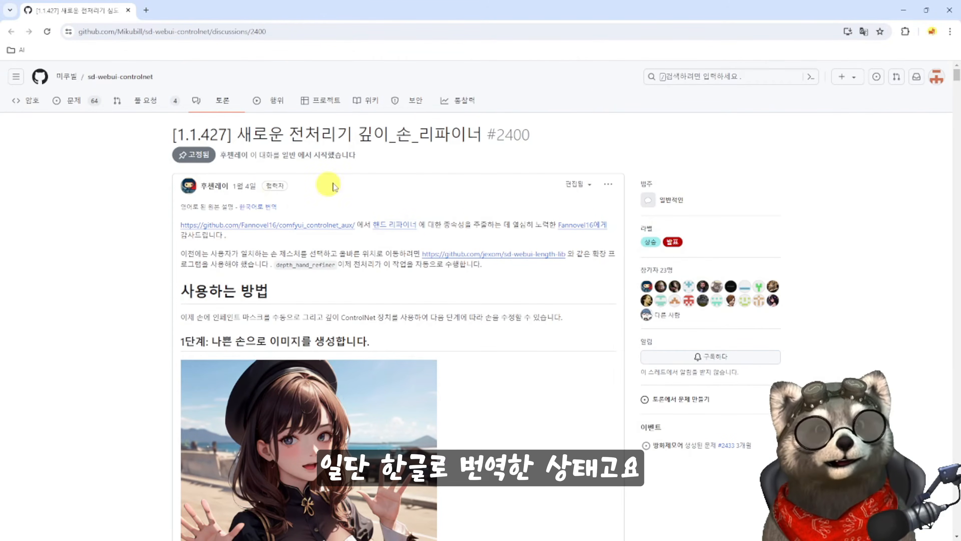
pyautogui.moveTo(238, 135); pyautogui.dragTo(480, 134)
pyautogui.scroll(-4, 457, 197)
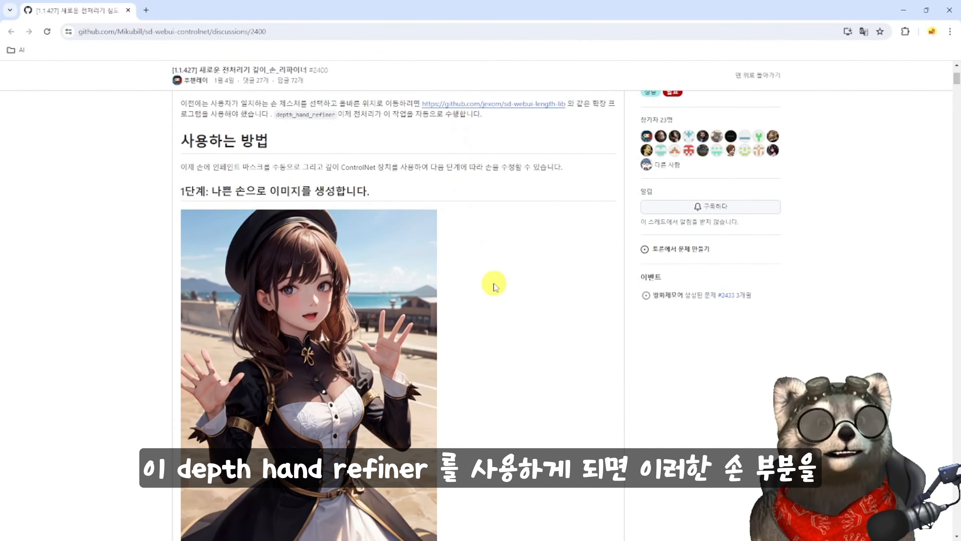
pyautogui.scroll(4, 494, 282)
pyautogui.scroll(-6, 488, 273)
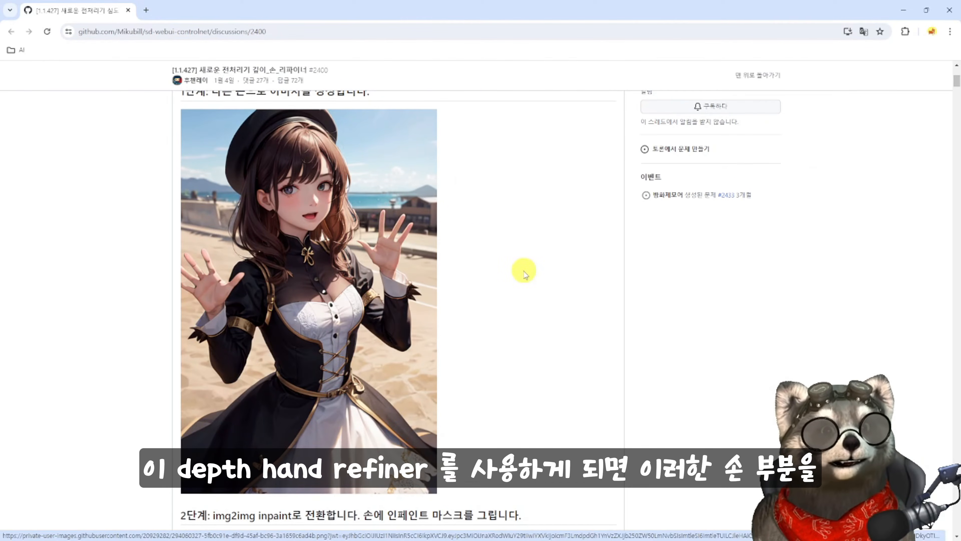
pyautogui.scroll(-10, 525, 273)
pyautogui.scroll(-6, 515, 290)
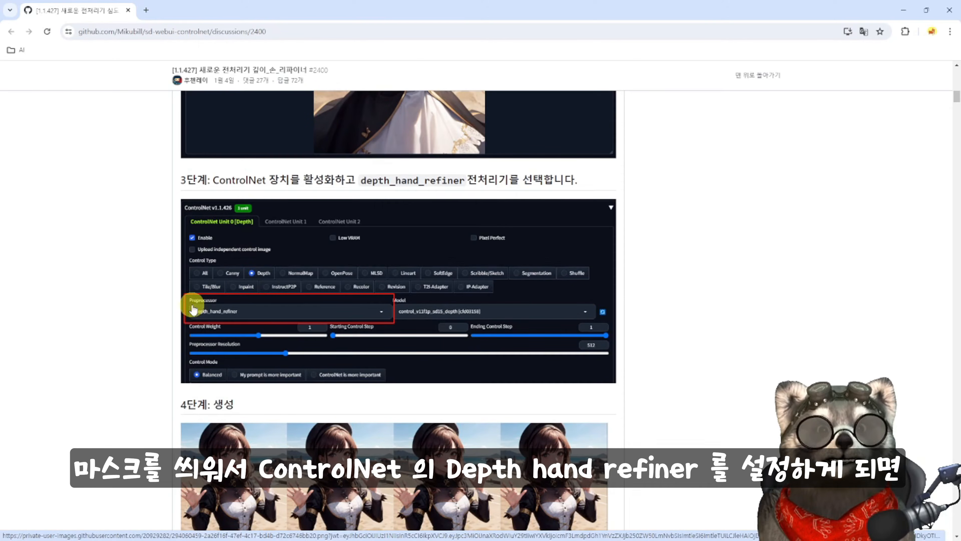
pyautogui.scroll(-5, 449, 301)
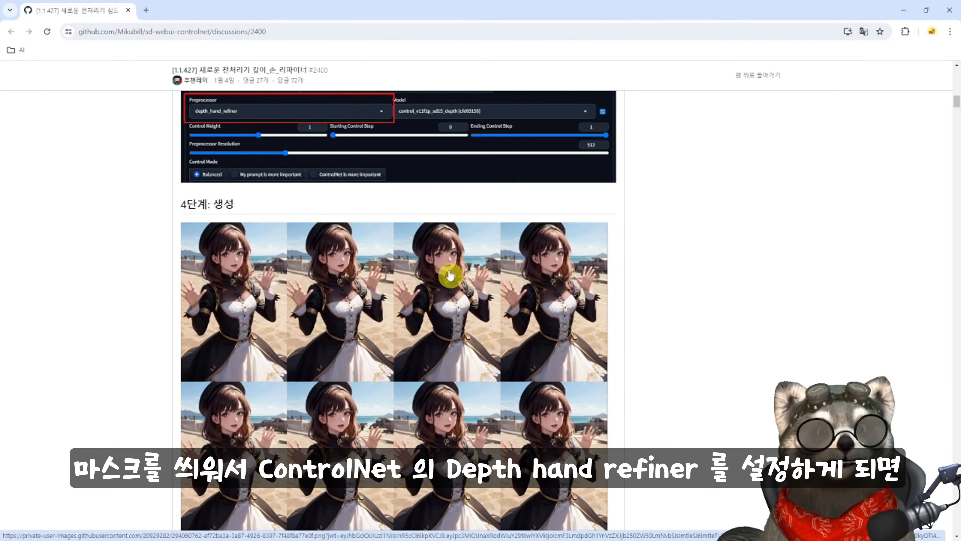
pyautogui.scroll(-2, 454, 282)
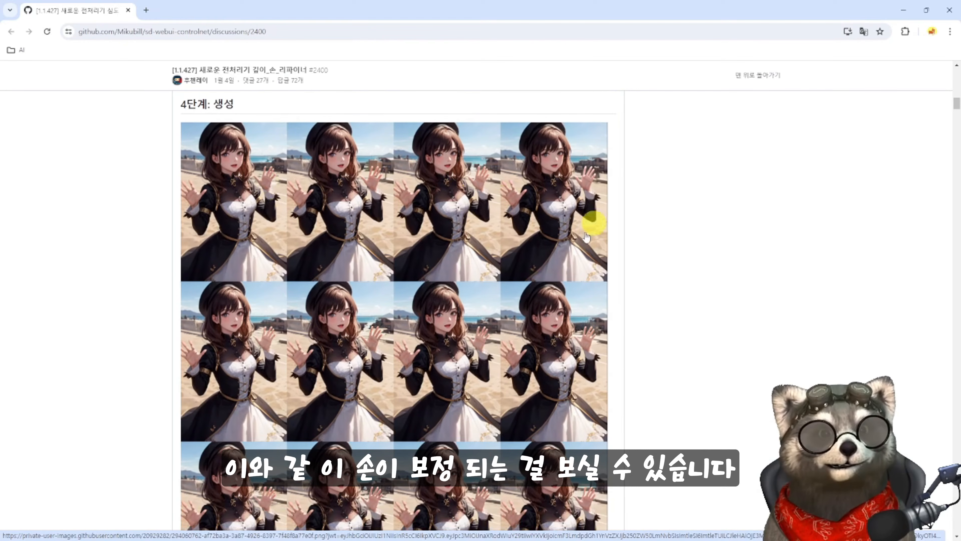
pyautogui.scroll(-9, 316, 499)
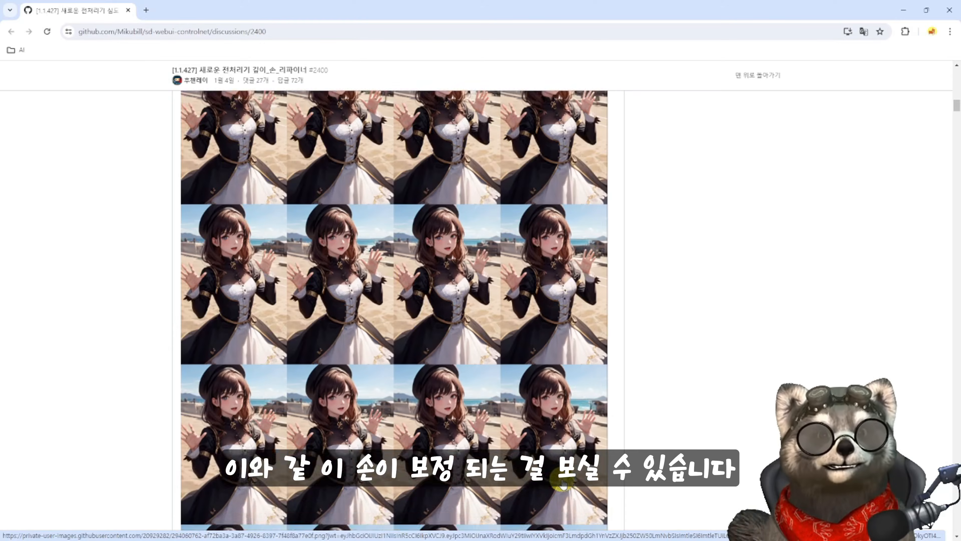
# - Read the discussion's ADetailer example and compare the hands in the images generated without and with ADetailer
pyautogui.moveTo(183, 287); pyautogui.dragTo(218, 286)
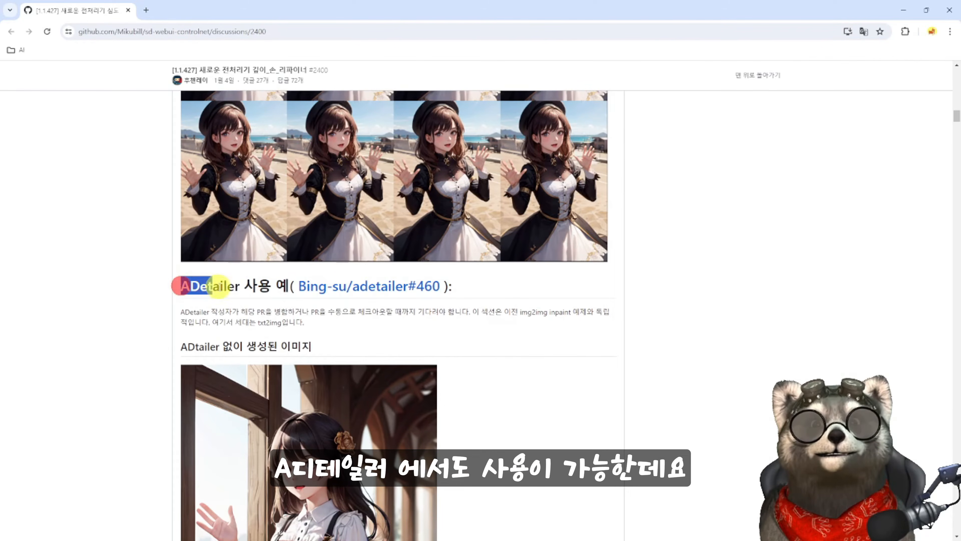
pyautogui.moveTo(181, 346); pyautogui.dragTo(308, 344)
pyautogui.scroll(-5, 226, 356)
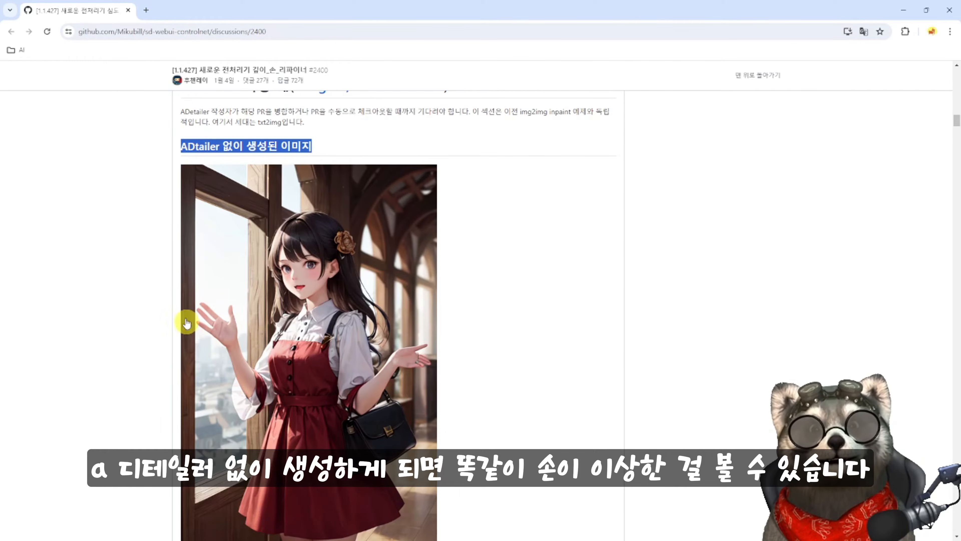
pyautogui.scroll(-11, 233, 348)
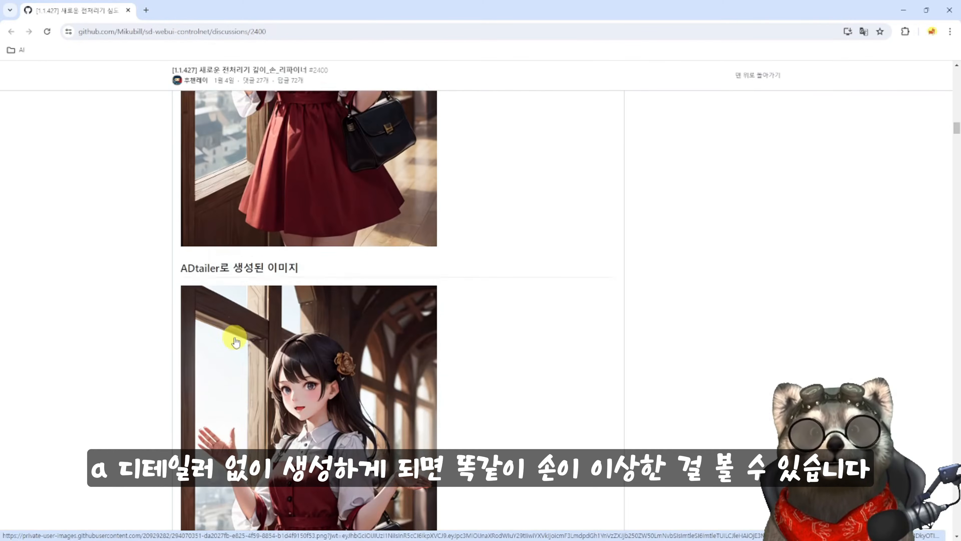
pyautogui.moveTo(183, 119); pyautogui.dragTo(293, 120)
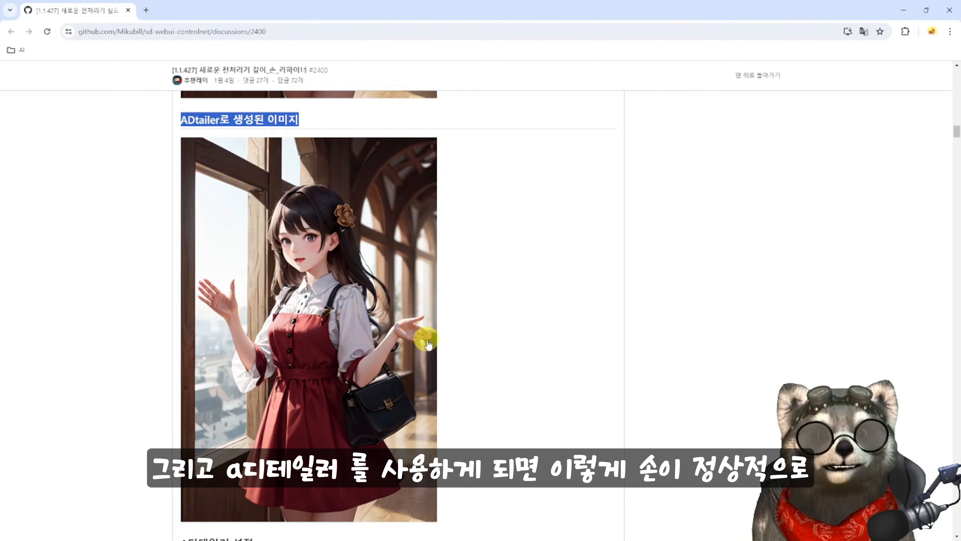
pyautogui.scroll(6, 428, 344)
pyautogui.scroll(-14, 487, 360)
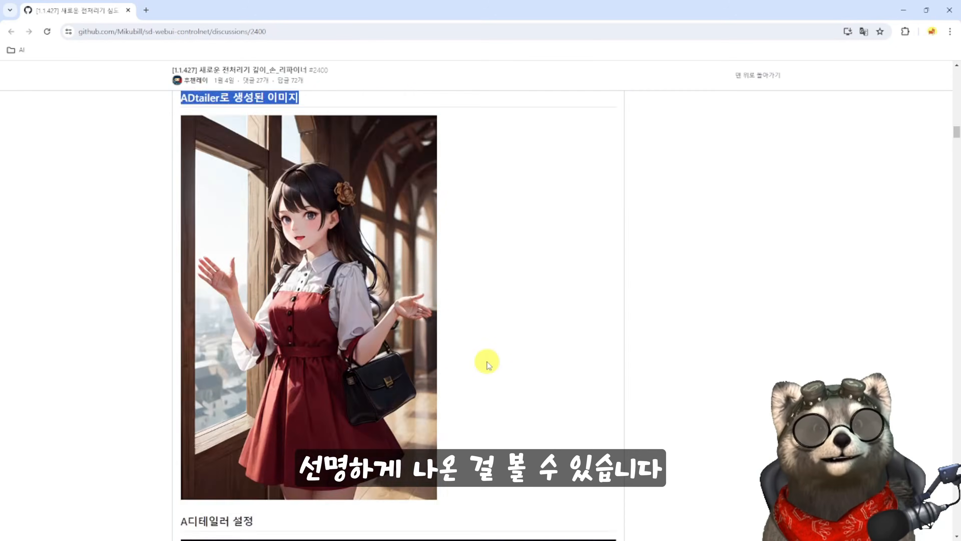
pyautogui.scroll(20, 403, 350)
pyautogui.scroll(8, 405, 363)
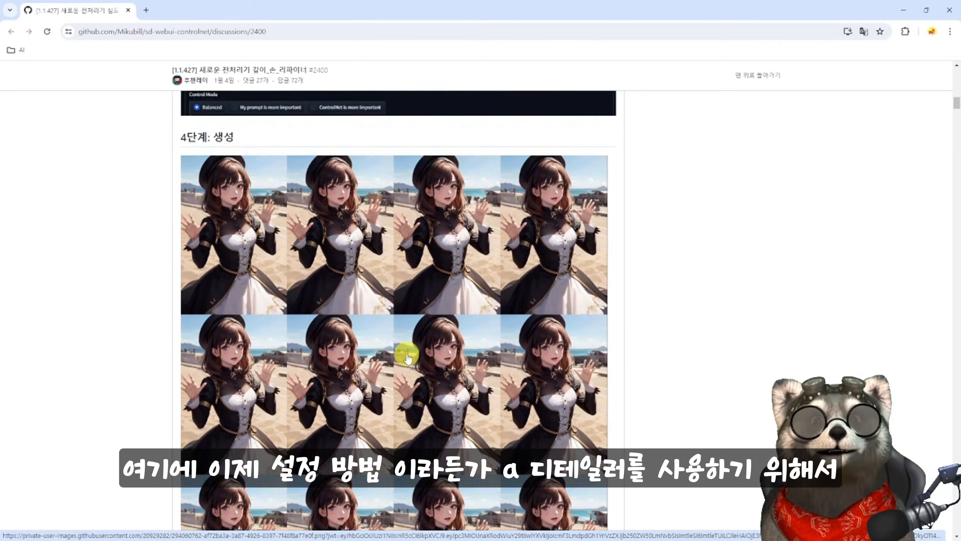
# - Review the discussion's ADetailer settings for denoising strength, ControlNet model and module, and read the known issues section
pyautogui.scroll(-20, 401, 341)
pyautogui.scroll(-14, 436, 423)
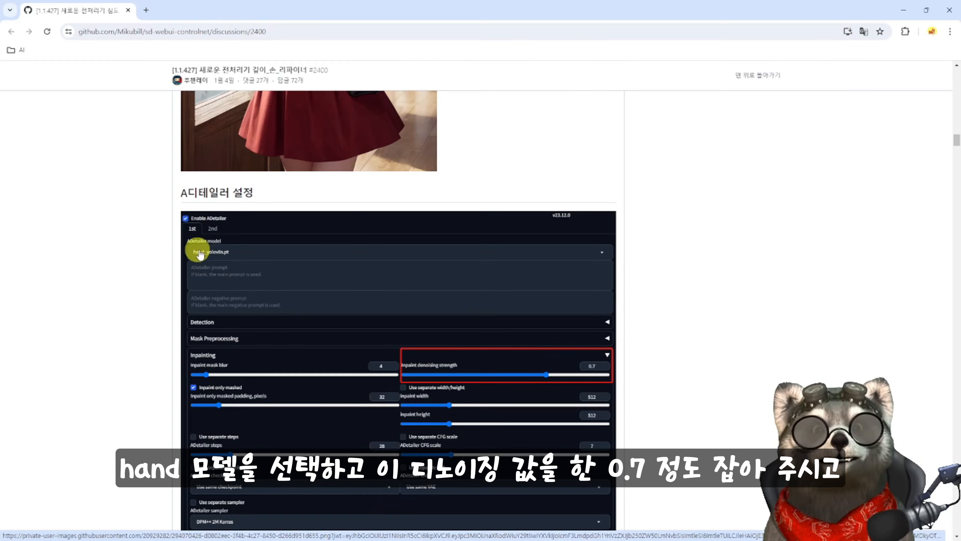
pyautogui.scroll(-4, 356, 354)
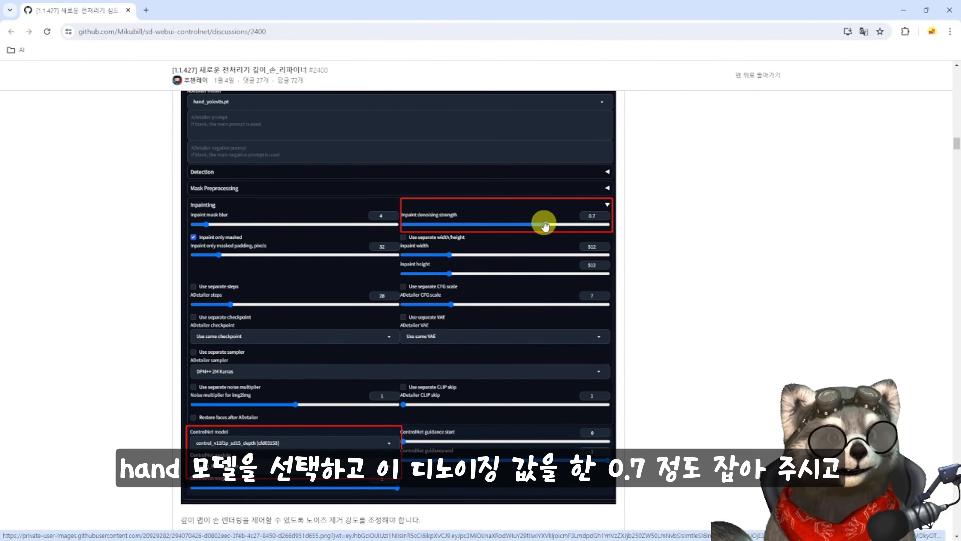
pyautogui.scroll(-2, 411, 438)
pyautogui.scroll(-1, 411, 440)
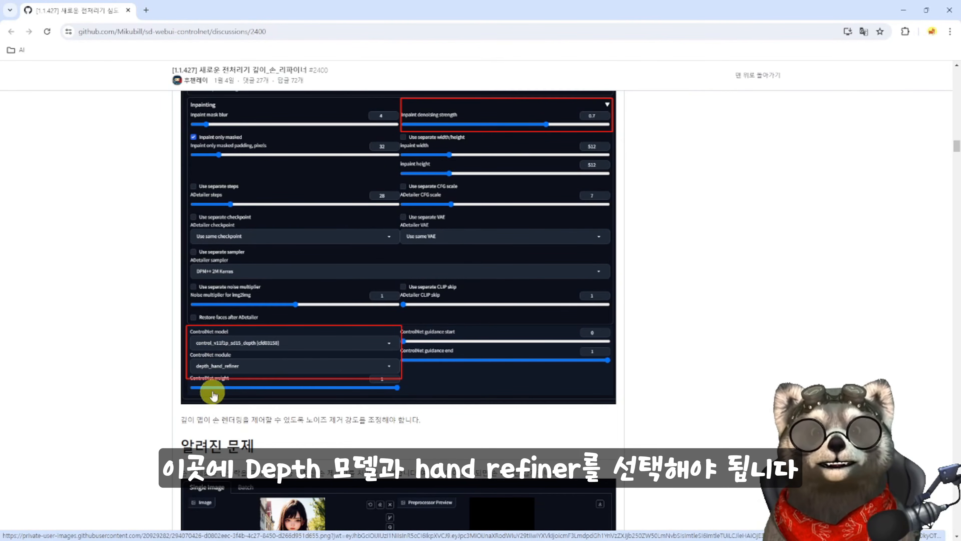
pyautogui.scroll(-5, 211, 389)
pyautogui.moveTo(181, 245); pyautogui.dragTo(251, 257)
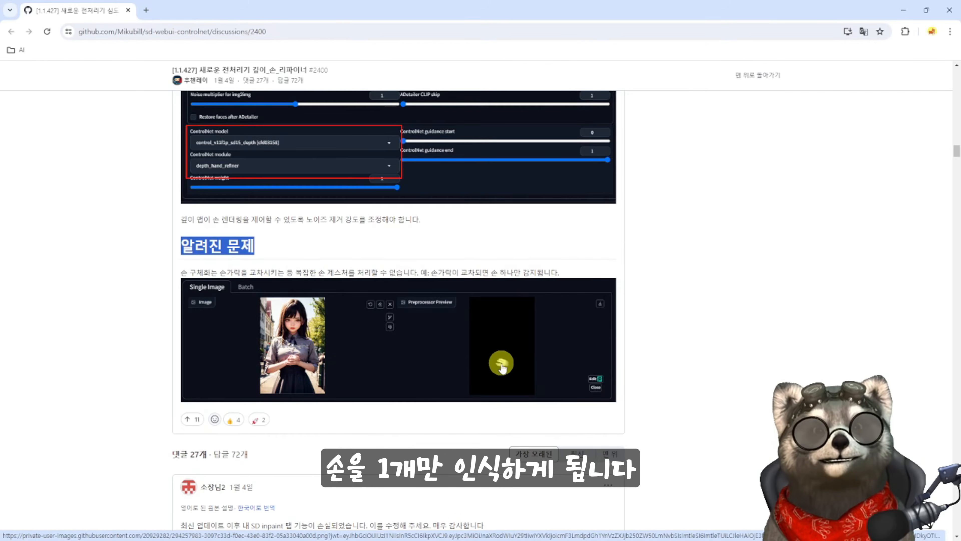
pyautogui.scroll(20, 681, 400)
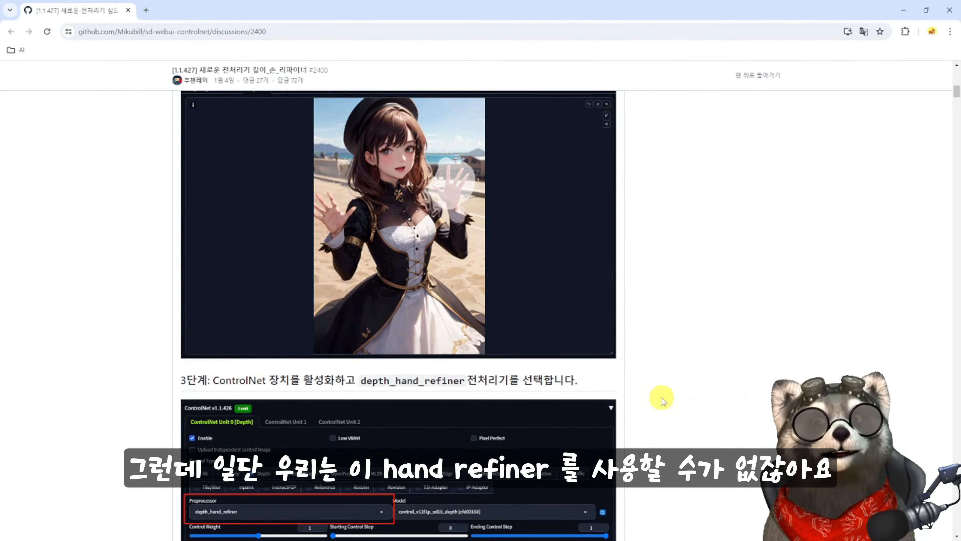
# - Follow the discussion's link to the jexom/sd-webui-depth-lib repository and look over its file list and README introduction
pyautogui.scroll(10, 661, 419)
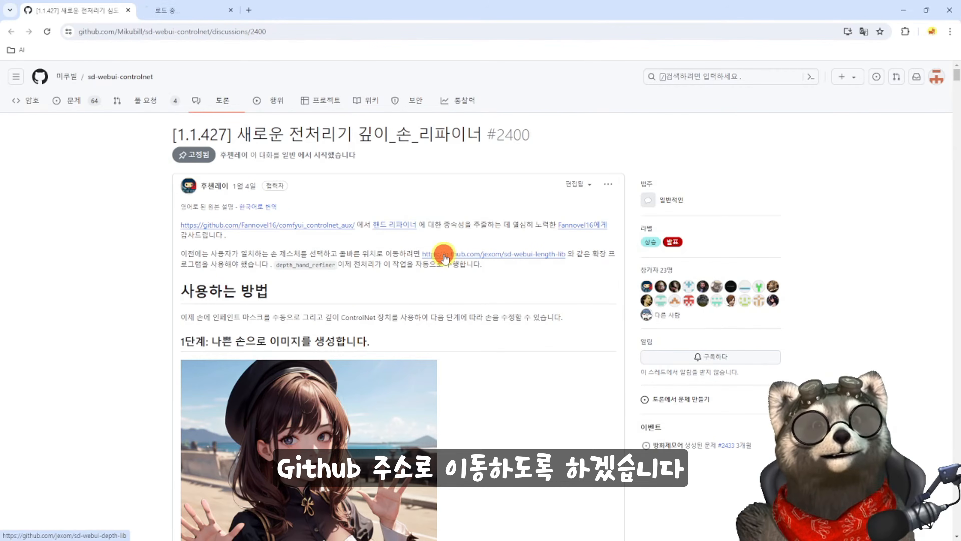
pyautogui.click(189, 11)
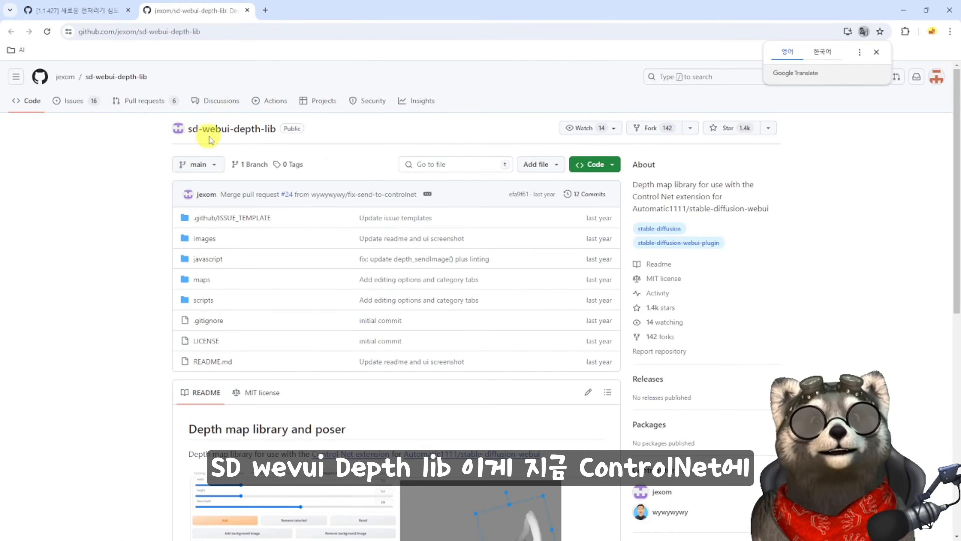
pyautogui.scroll(-4, 369, 238)
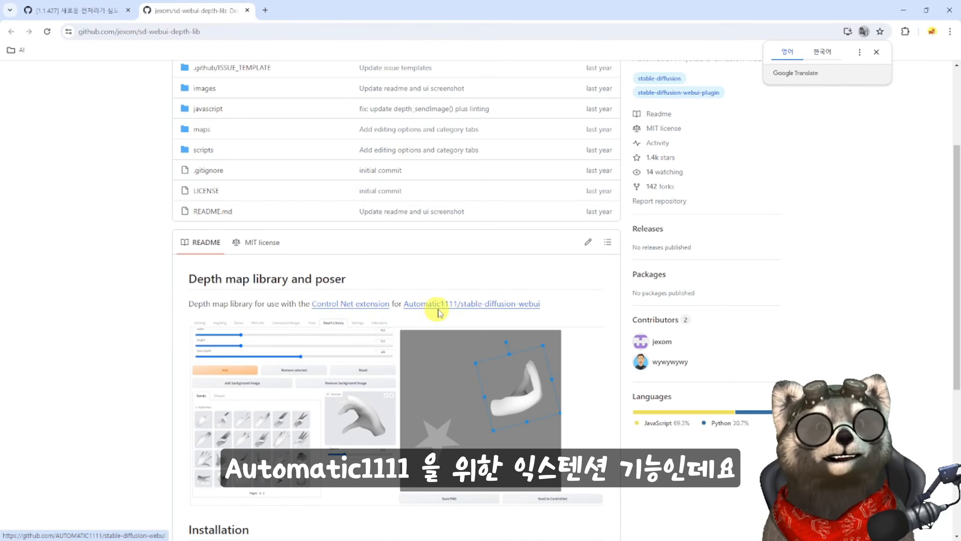
pyautogui.scroll(4, 389, 415)
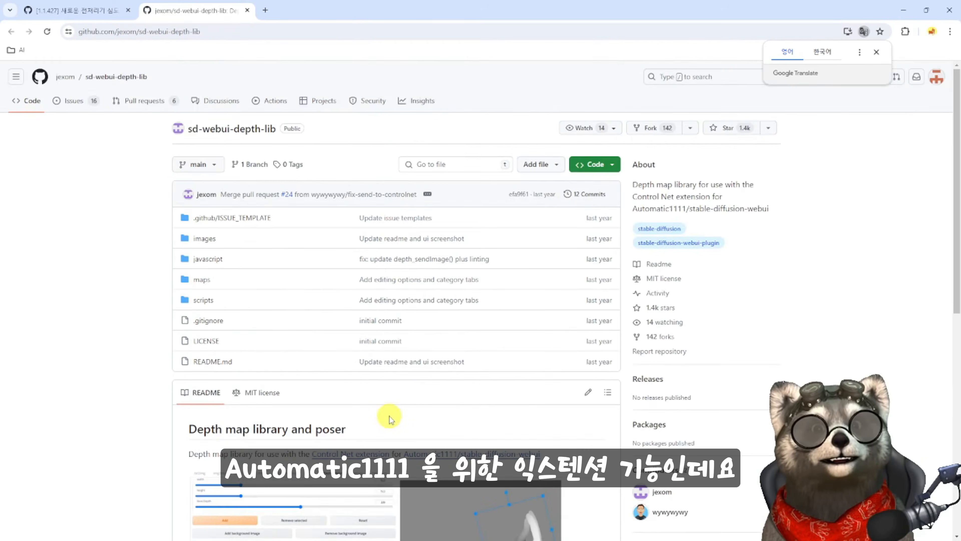
pyautogui.scroll(-5, 397, 405)
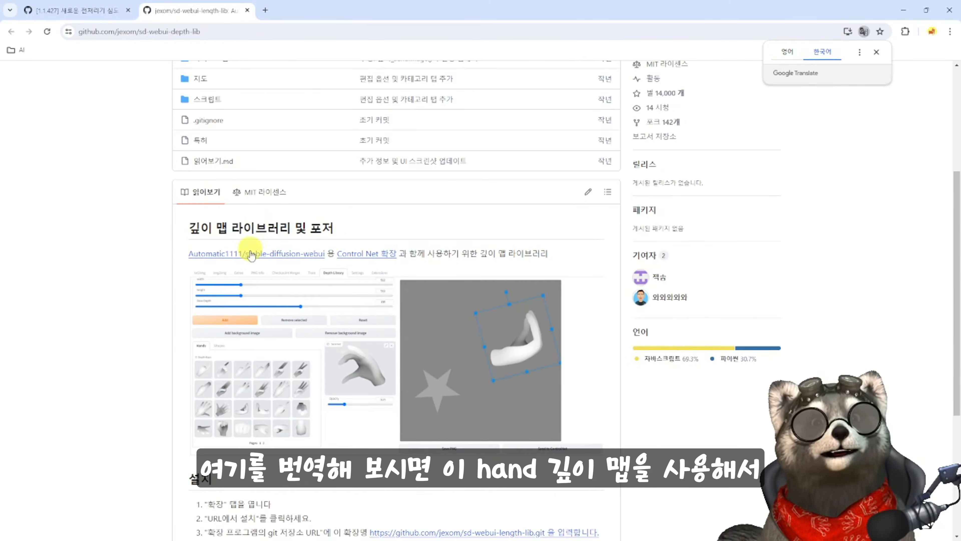
# - Highlight the depth map library phrase in the translated README and read through to the installation instructions
pyautogui.moveTo(479, 253); pyautogui.dragTo(549, 252)
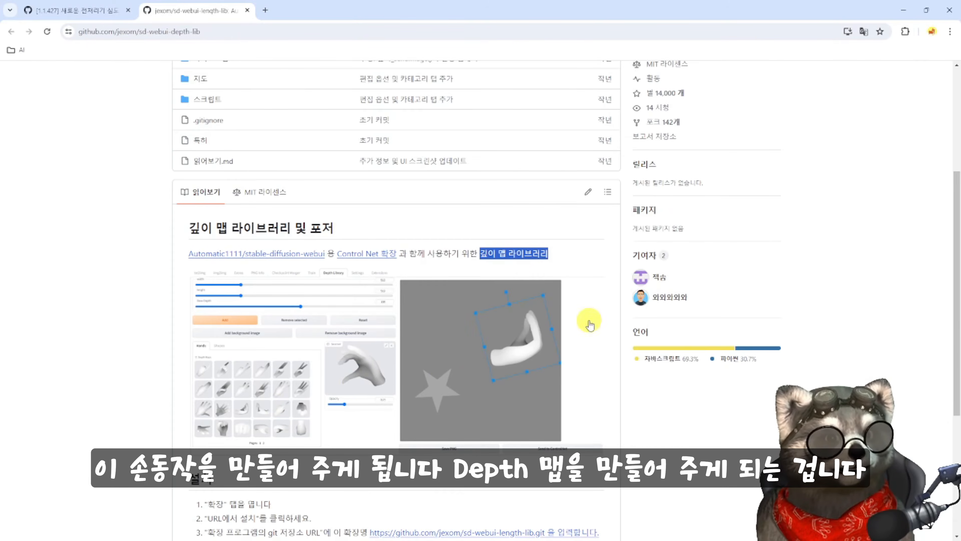
pyautogui.scroll(1, 571, 288)
pyautogui.scroll(-5, 571, 248)
pyautogui.scroll(-2, 581, 251)
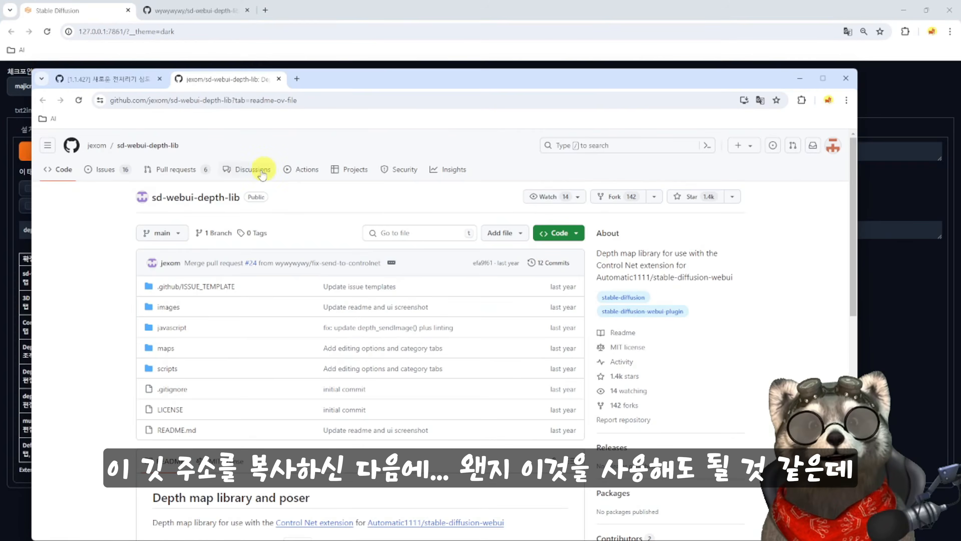
pyautogui.click(573, 237)
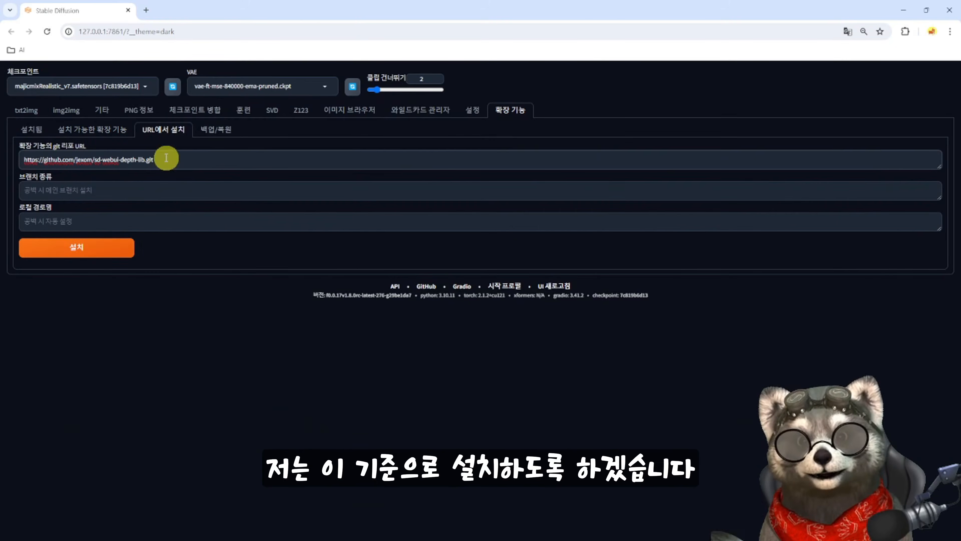
pyautogui.click(92, 248)
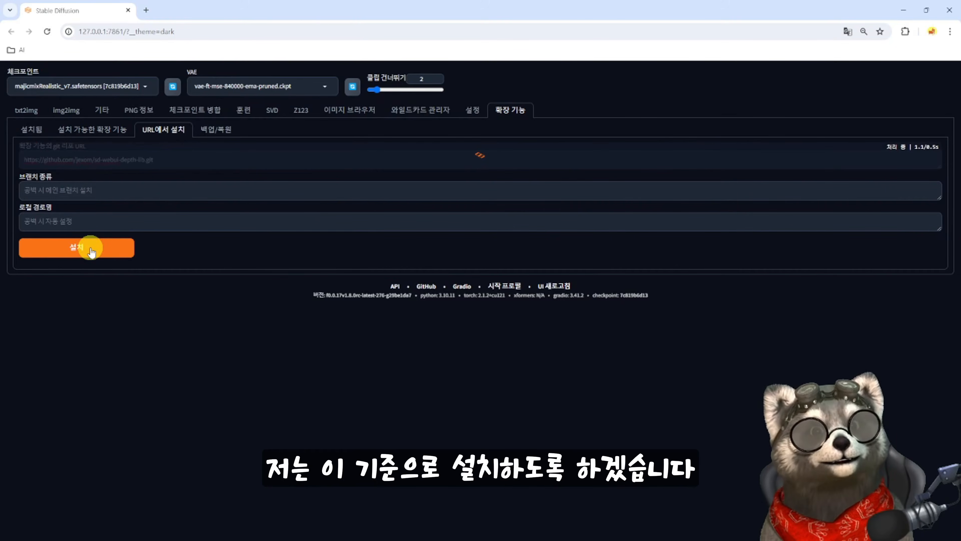
pyautogui.click(94, 163)
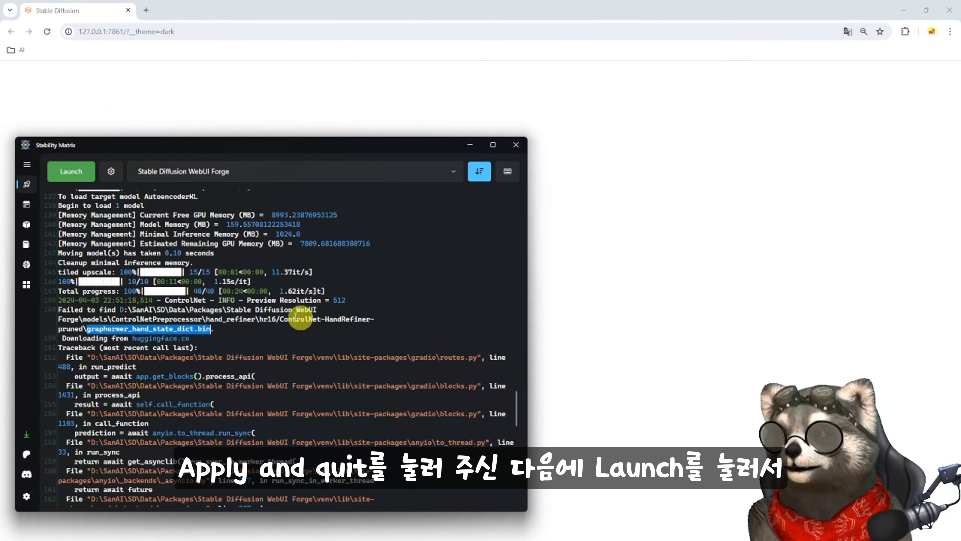
pyautogui.click(70, 171)
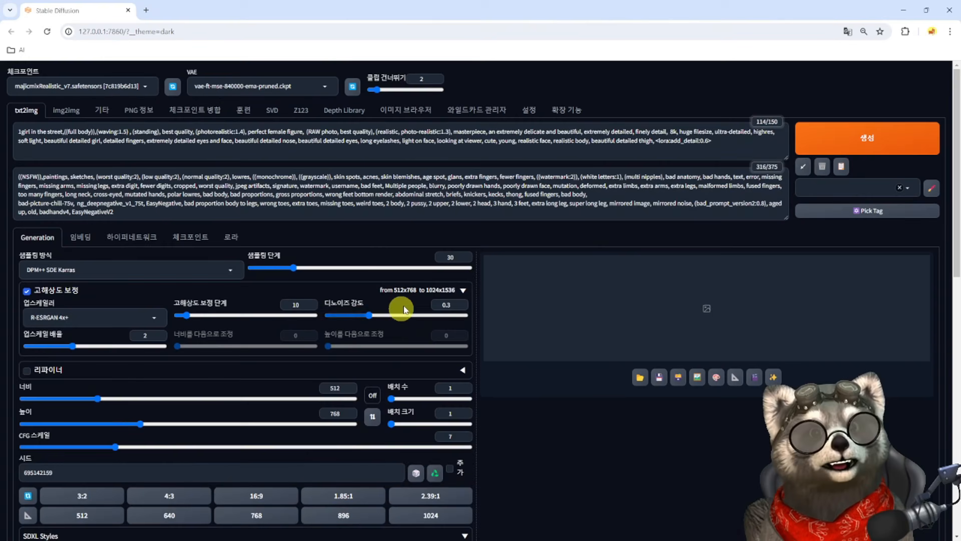
# - Generate the waving girl image with the existing settings and seed 695142159, and inspect her hands in the enlarged result
pyautogui.scroll(-8, 210, 415)
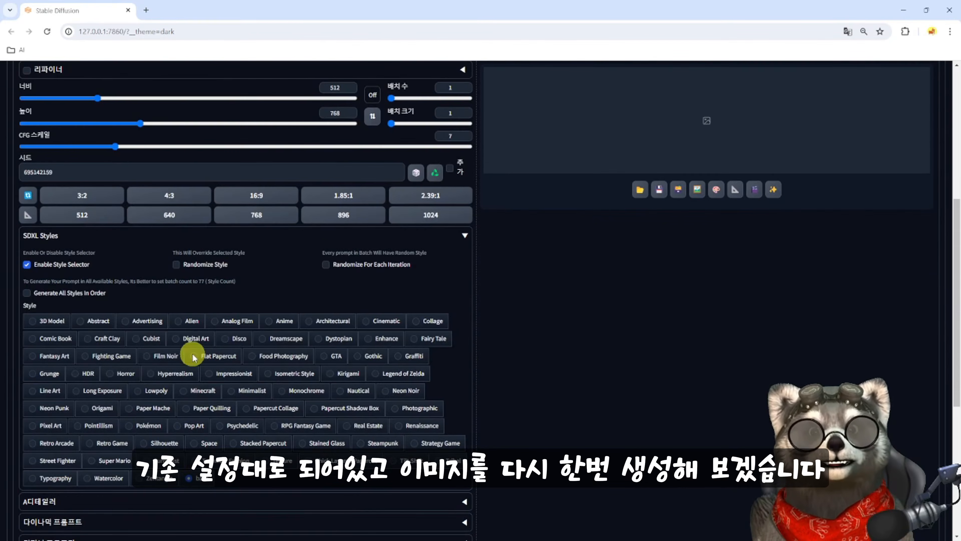
pyautogui.click(558, 350)
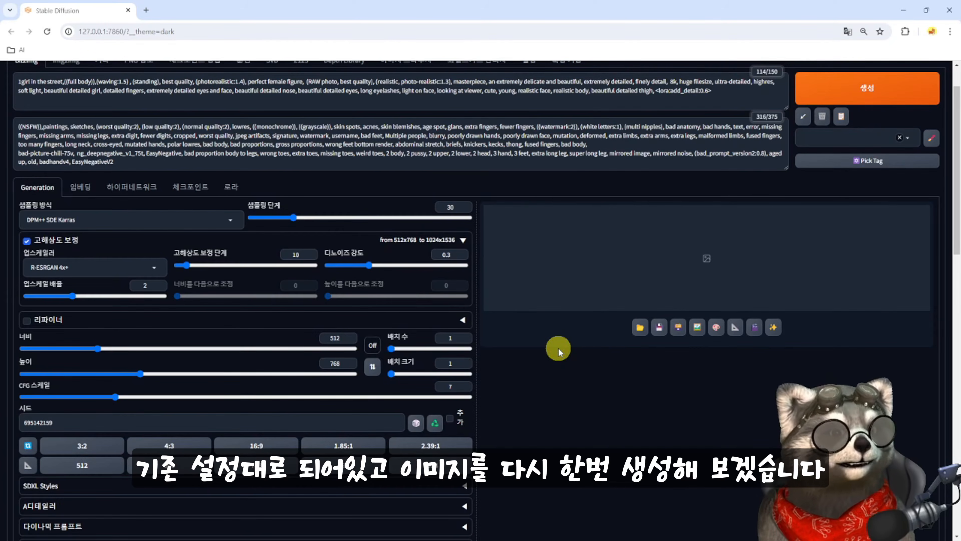
pyautogui.hotkey('ctrl', 'Return')
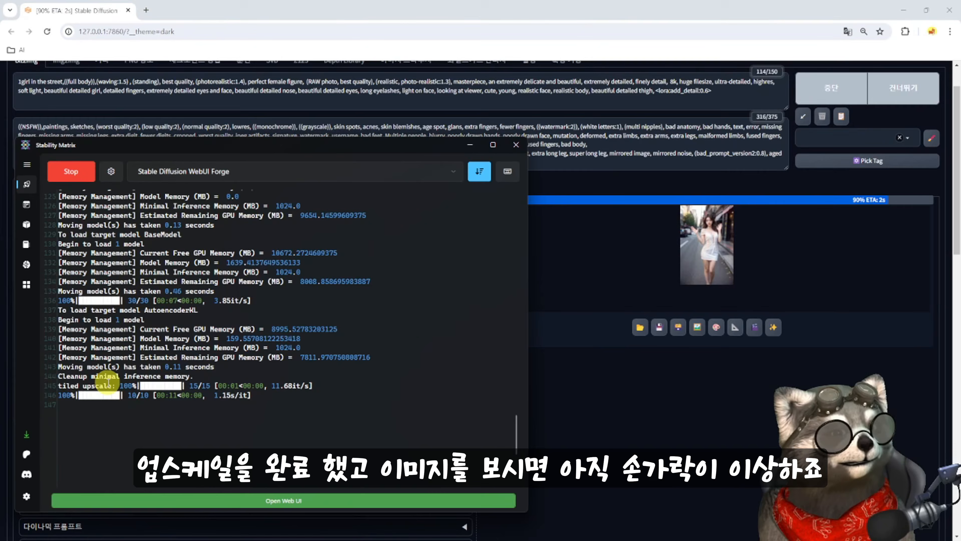
pyautogui.click(733, 271)
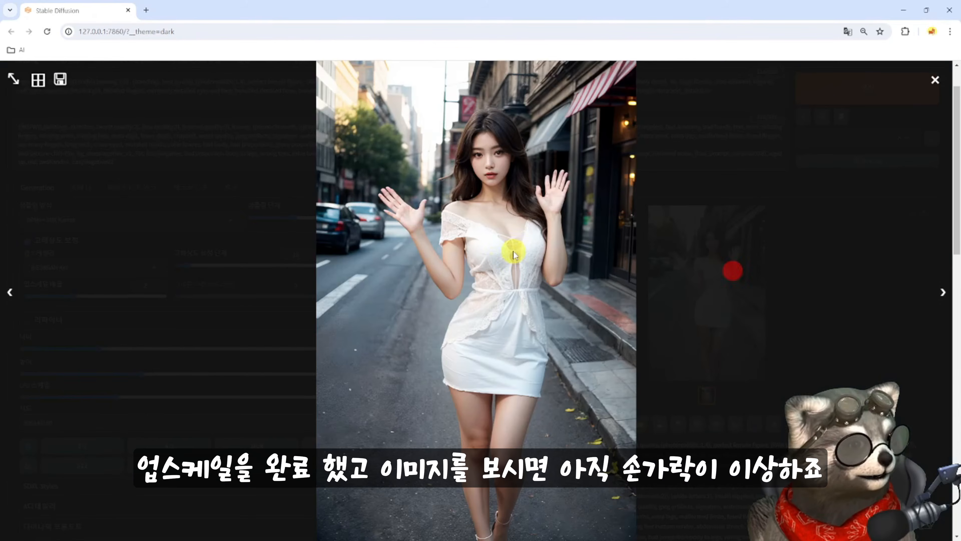
pyautogui.click(935, 80)
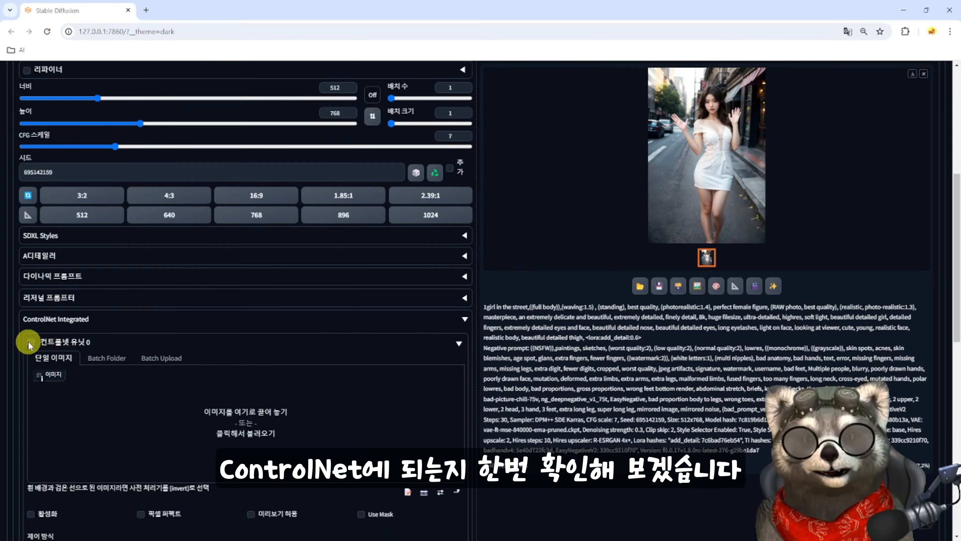
# - Enable ControlNet unit 0, load the generated image into it, and turn on Pixel Perfect and the preview option
pyautogui.click(30, 342)
pyautogui.scroll(-4, 192, 382)
pyautogui.moveTo(723, 160); pyautogui.dragTo(242, 262)
pyautogui.click(141, 365)
pyautogui.click(251, 364)
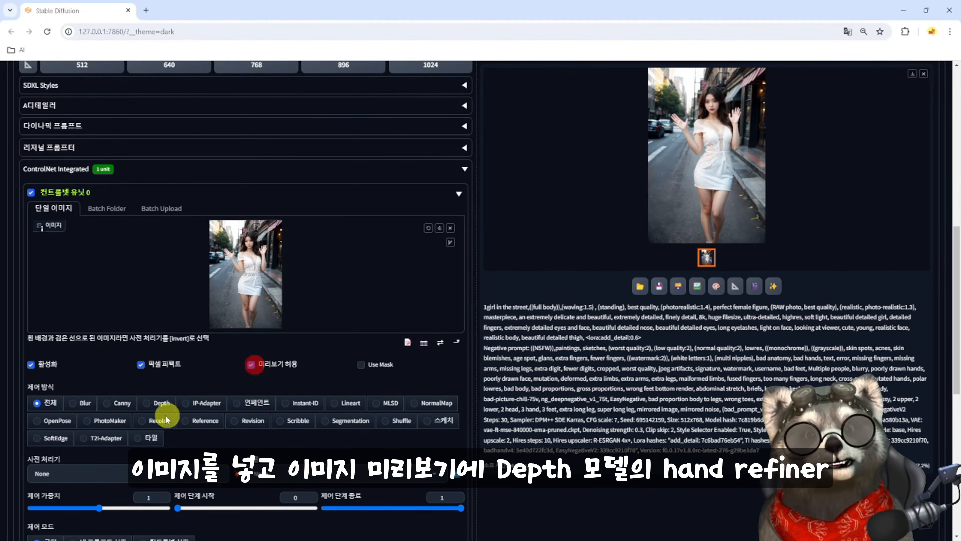
# - Set the ControlNet unit's control type to Depth and its preprocessor to depth_hand_refiner, and run the preprocessor preview
pyautogui.click(150, 406)
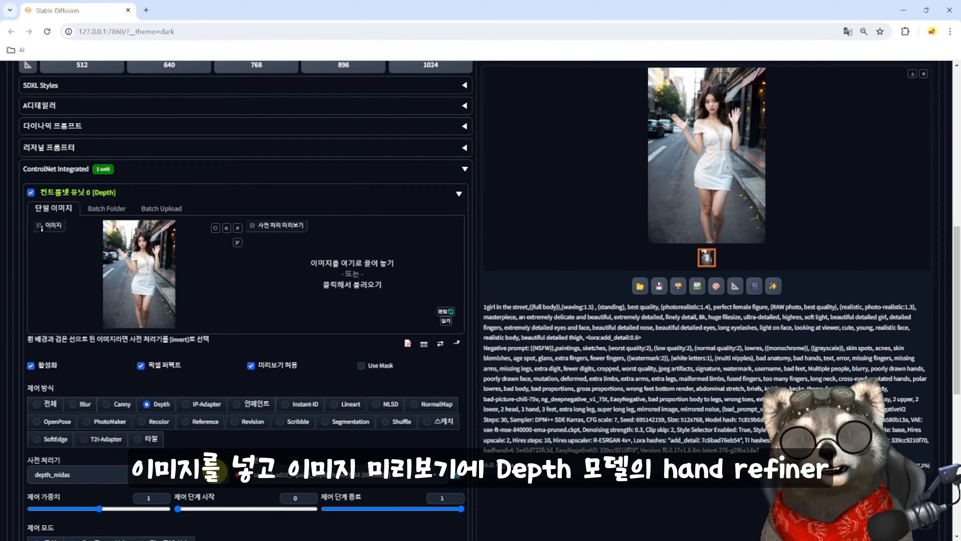
pyautogui.click(220, 478)
pyautogui.click(75, 454)
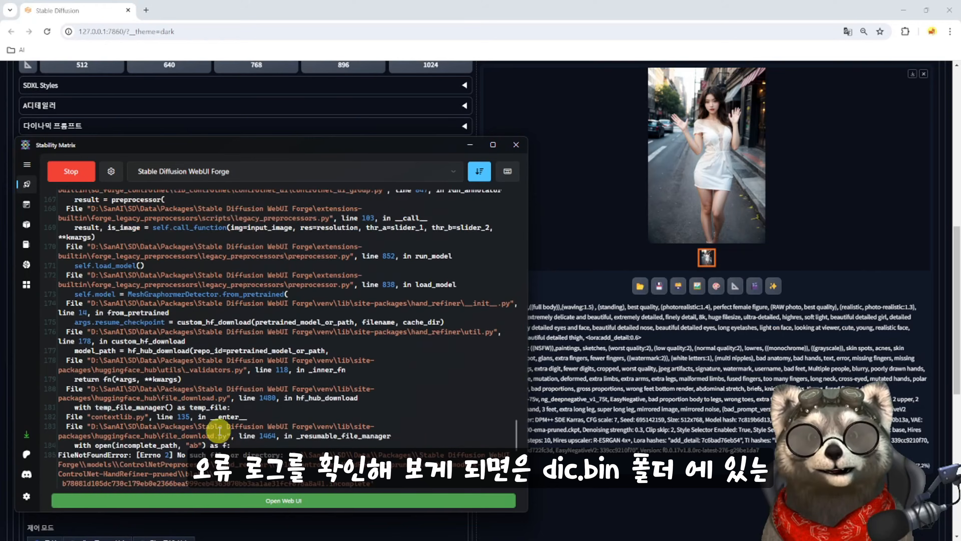
# - Examine the Stability Matrix error log and highlight the missing graphormer_hand_state_dict.bin file and its expected folder path
pyautogui.scroll(8, 219, 430)
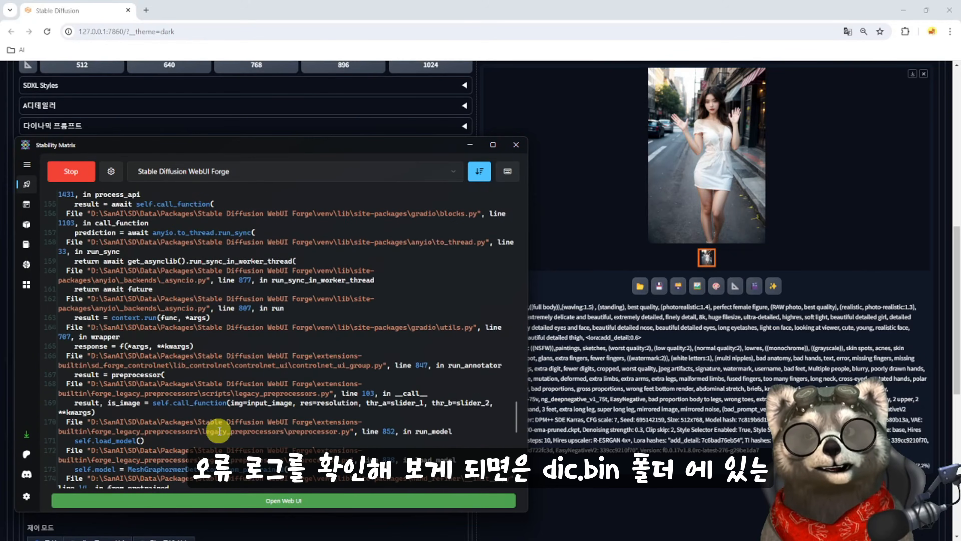
pyautogui.moveTo(87, 279); pyautogui.dragTo(214, 279)
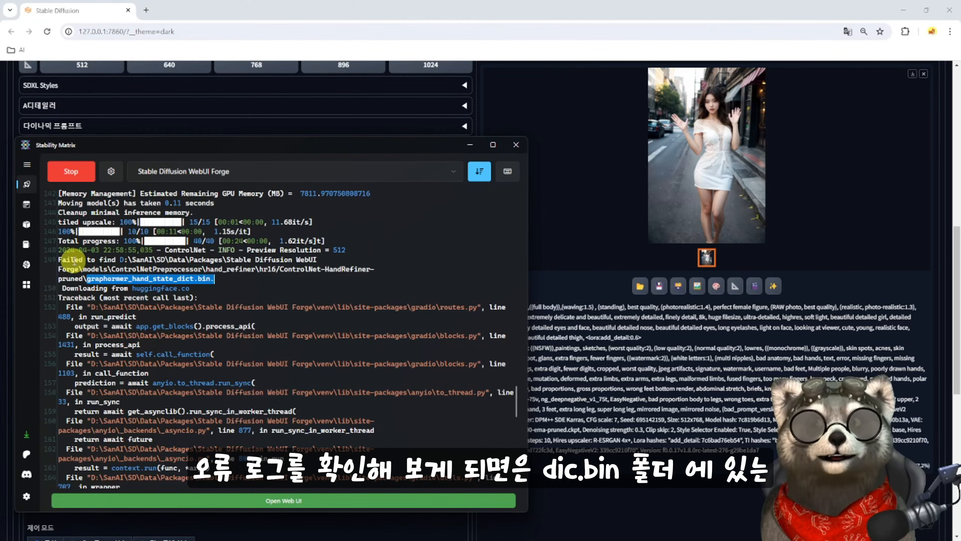
pyautogui.moveTo(58, 260); pyautogui.dragTo(190, 287)
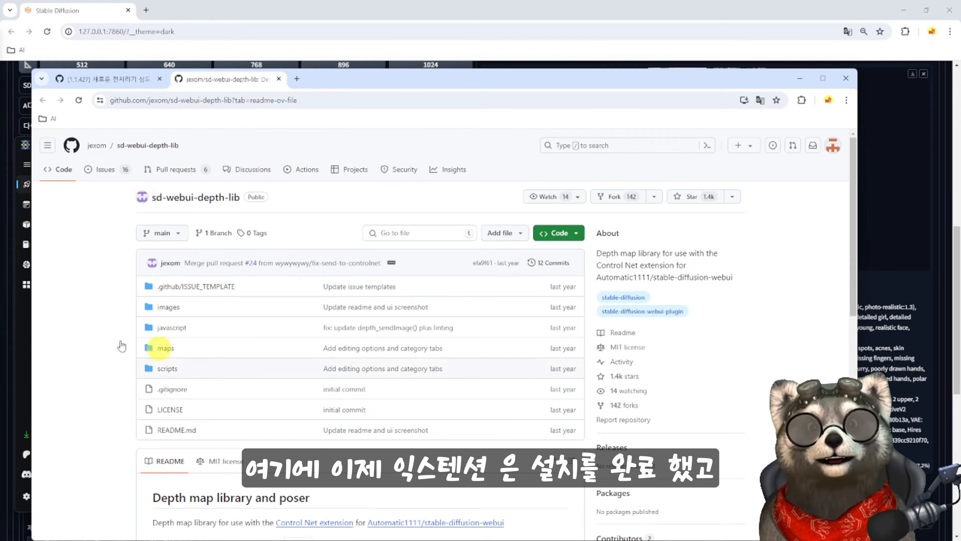
# - Switch to File Explorer and open Forge's models\ControlNetPreprocessor\hand_refiner\hr16\ControlNet-HandRefiner-pruned folder
pyautogui.click(129, 78)
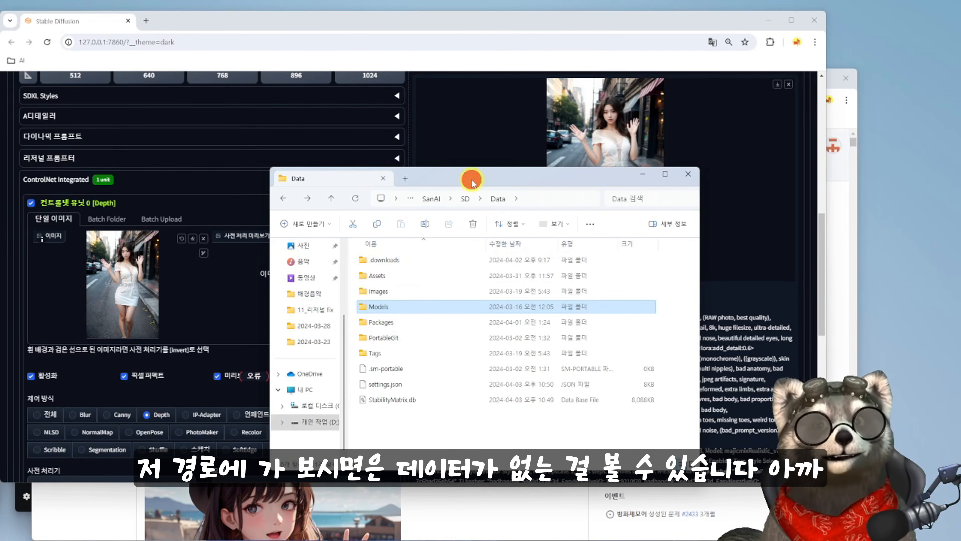
pyautogui.moveTo(472, 182); pyautogui.dragTo(539, 175)
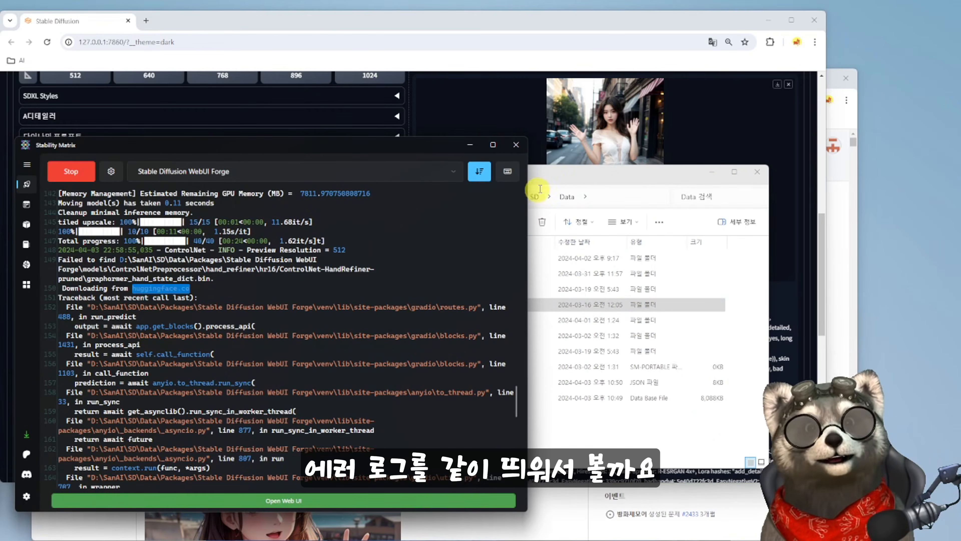
pyautogui.click(540, 189)
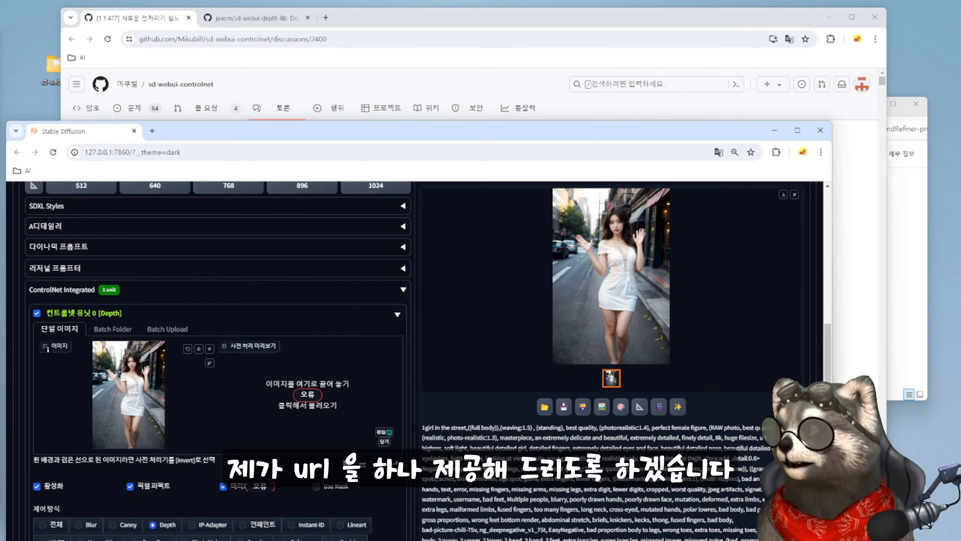
# - Open the file listing of hr16/ControlNet-HandRefiner-pruned on Hugging Face in a new browser tab and move the window to uncover the desktop
pyautogui.click(362, 16)
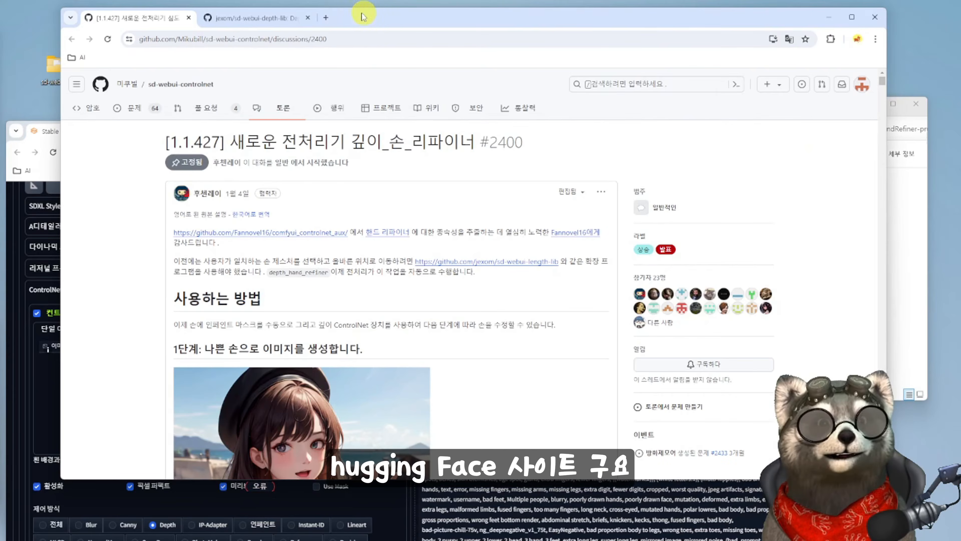
pyautogui.click(326, 18)
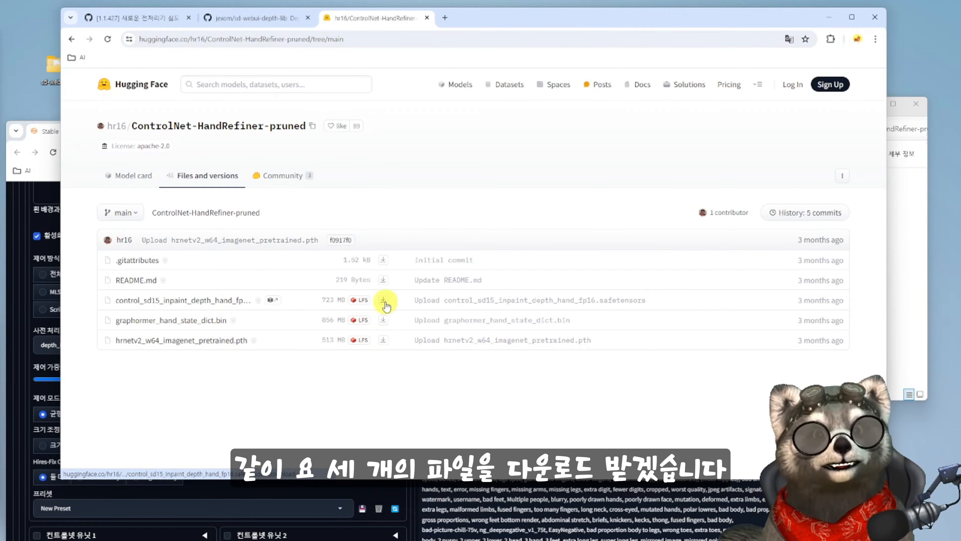
pyautogui.moveTo(486, 17); pyautogui.dragTo(436, 111)
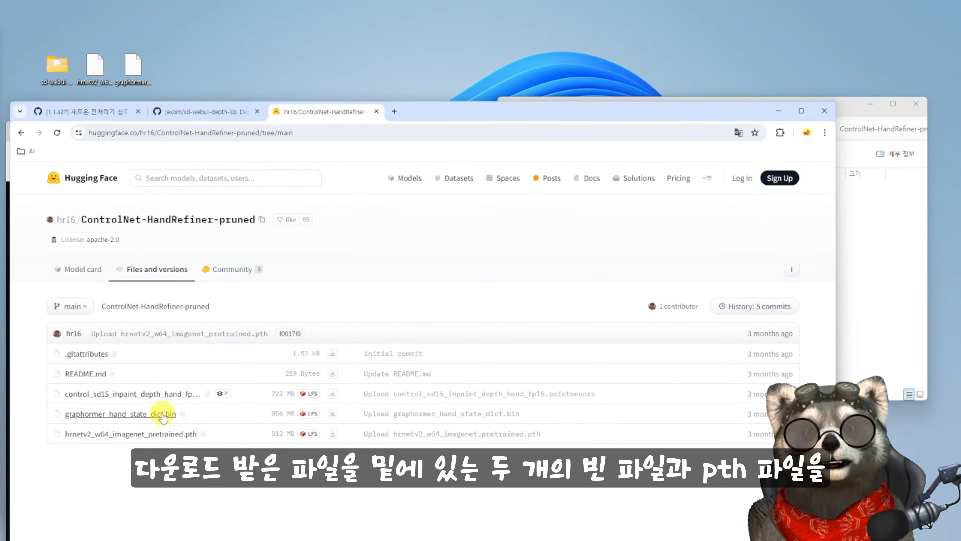
# - Copy hrnetv2_w64_imagenet_pretrained.pth and graphormer_hand_state_dict.bin from the desktop into the ControlNet-HandRefiner-pruned folder
pyautogui.click(901, 256)
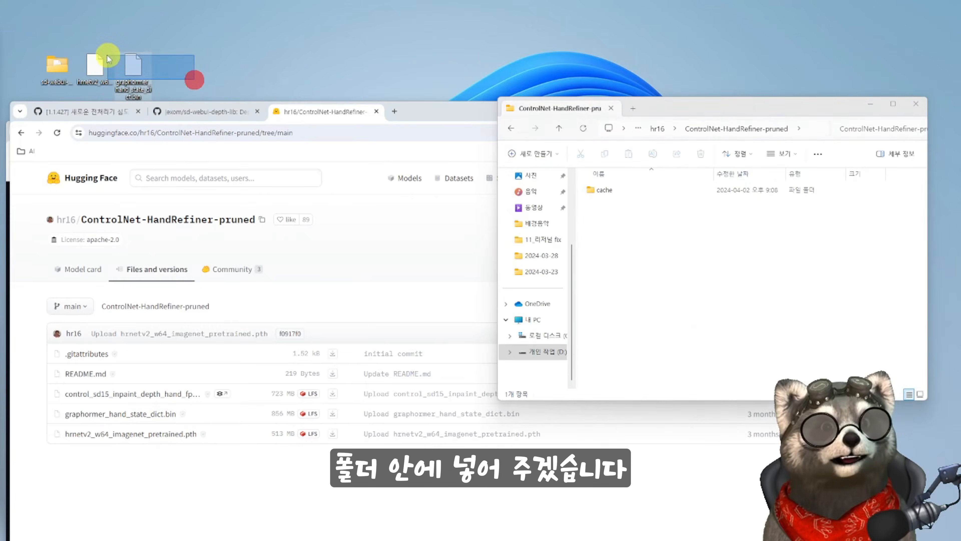
pyautogui.click(96, 66)
pyautogui.moveTo(96, 66); pyautogui.dragTo(626, 235)
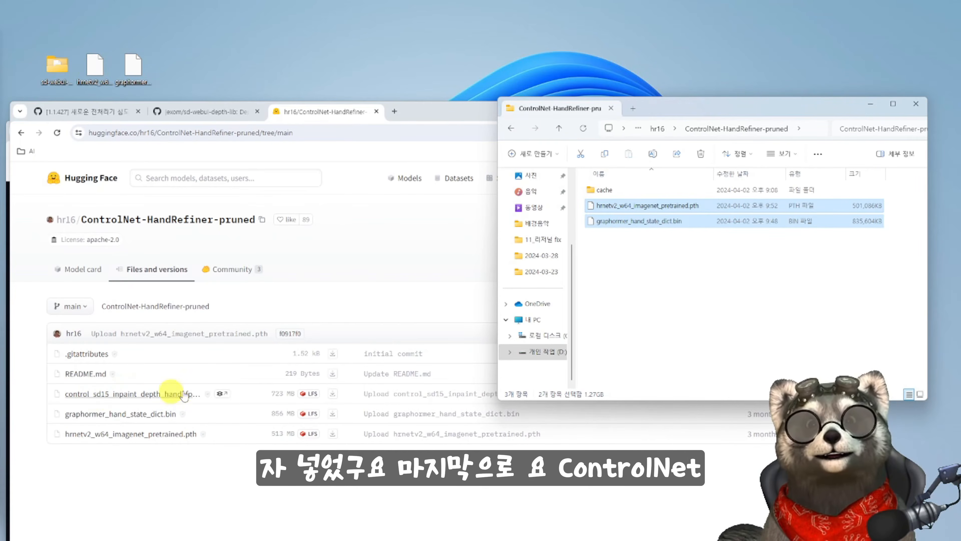
# - Go to the Data\Models\ControlNet folder and check for the control_sd15_inpaint_depth_hand_fp16.safetensors model file
pyautogui.click(658, 128)
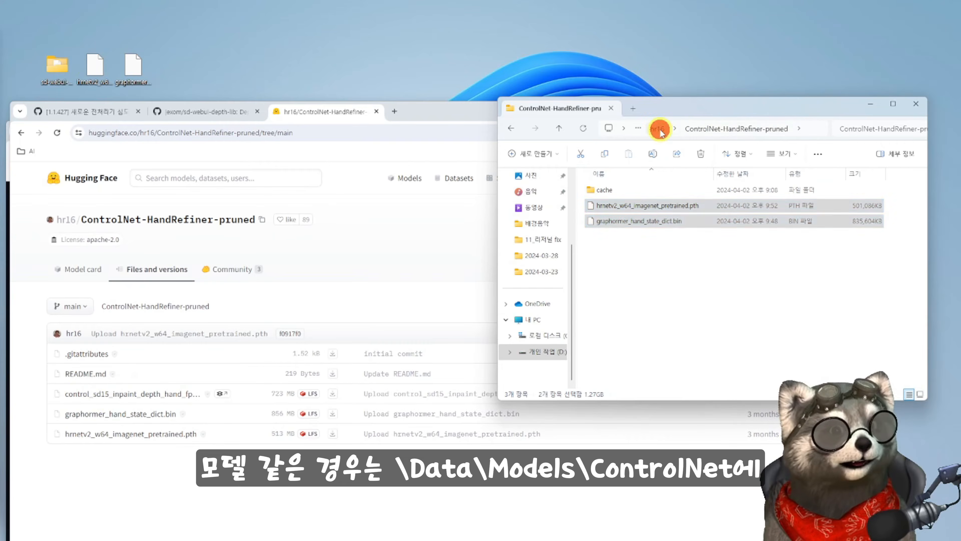
pyautogui.click(678, 128)
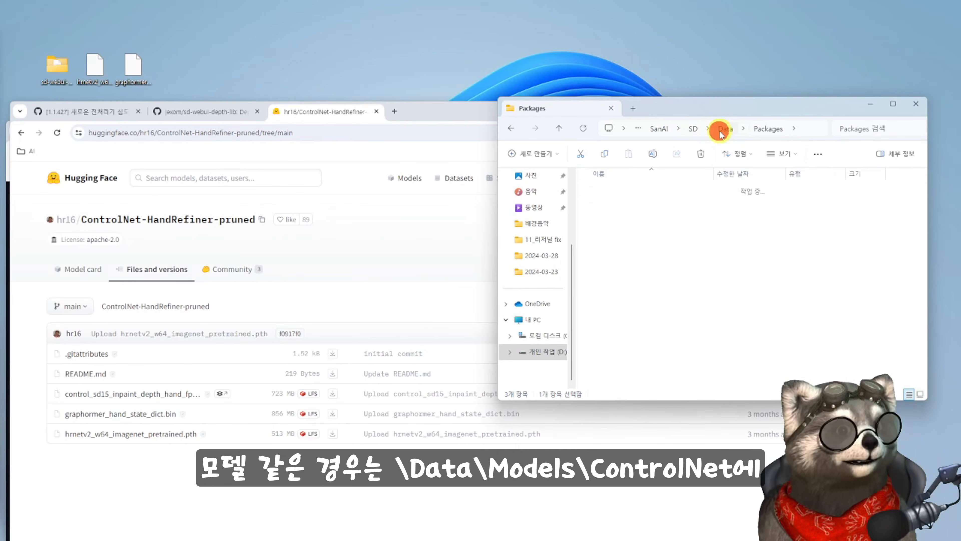
pyautogui.click(722, 130)
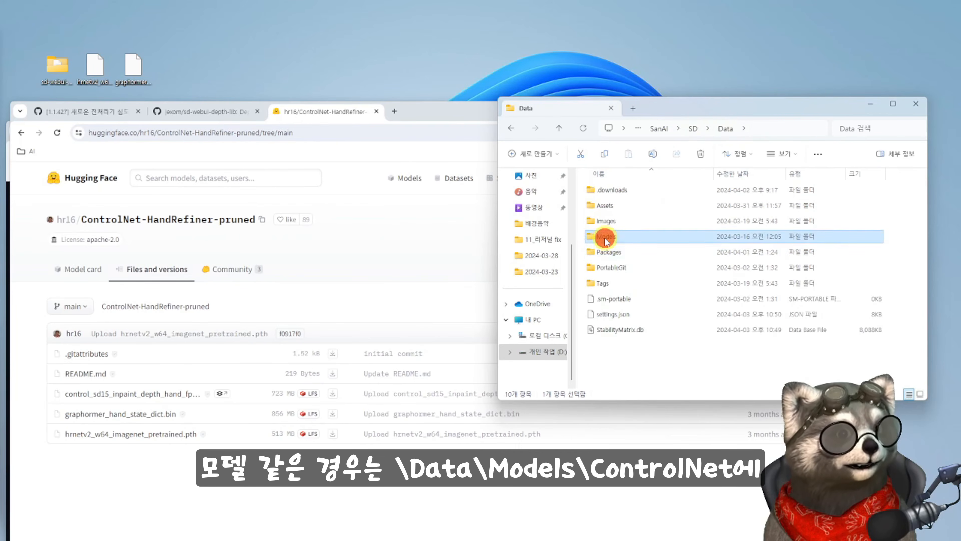
pyautogui.doubleClick(605, 238)
pyautogui.doubleClick(611, 267)
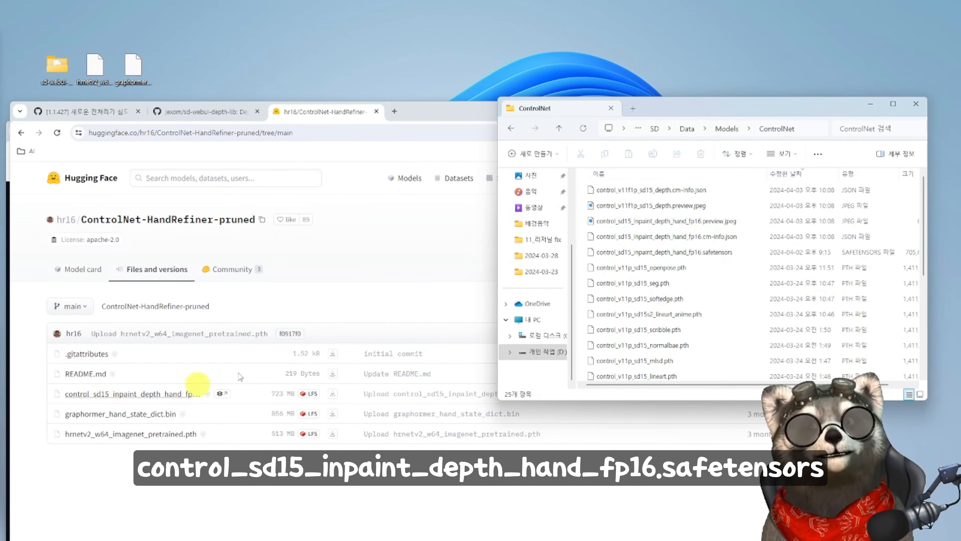
pyautogui.click(656, 256)
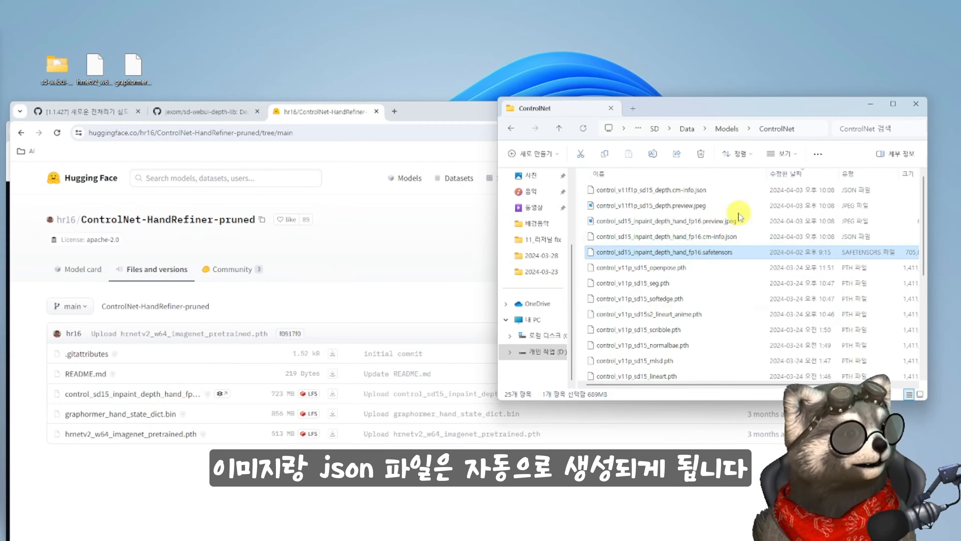
pyautogui.scroll(-4, 739, 254)
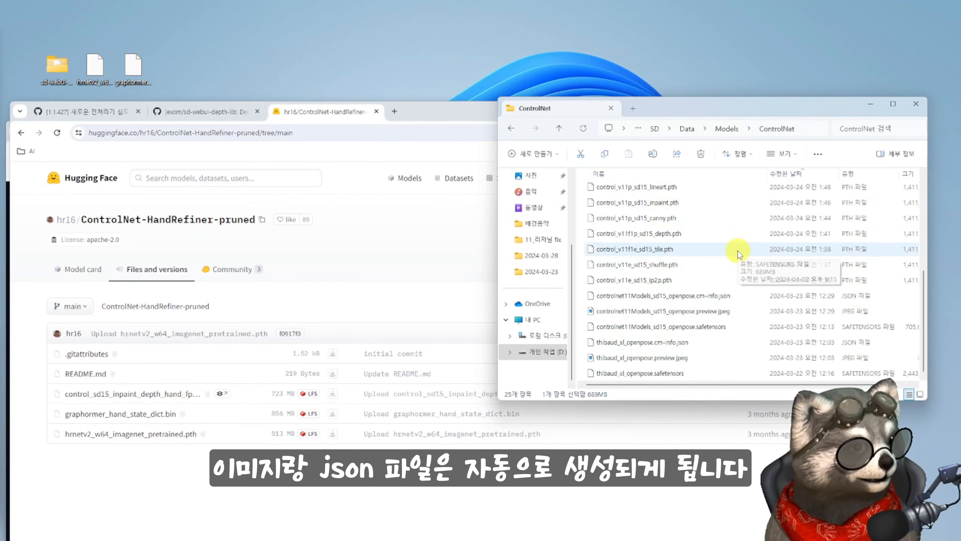
pyautogui.scroll(4, 738, 255)
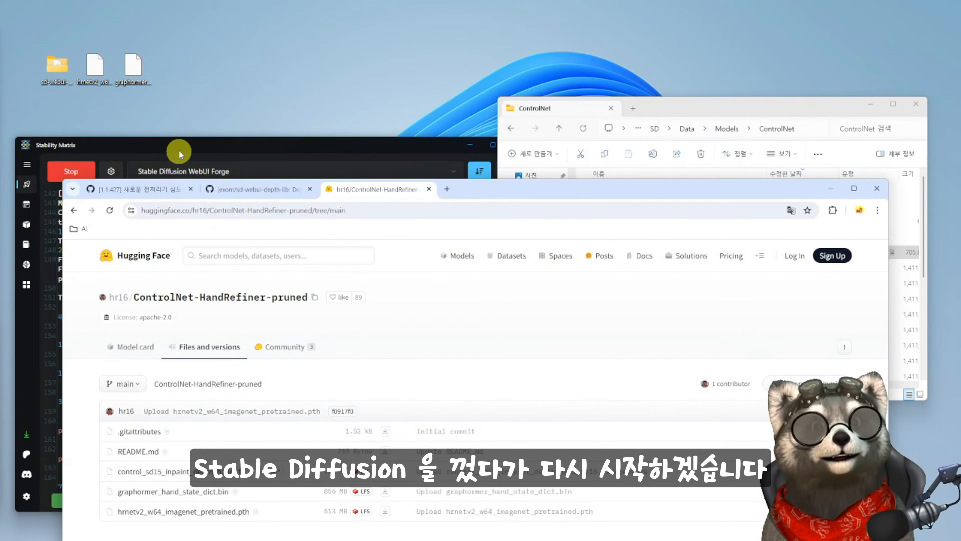
# - Restart Stable Diffusion WebUI Forge from Stability Matrix and review the depth_hand_refiner discussion on GitHub in the browser
pyautogui.click(175, 145)
pyautogui.click(75, 171)
pyautogui.click(683, 72)
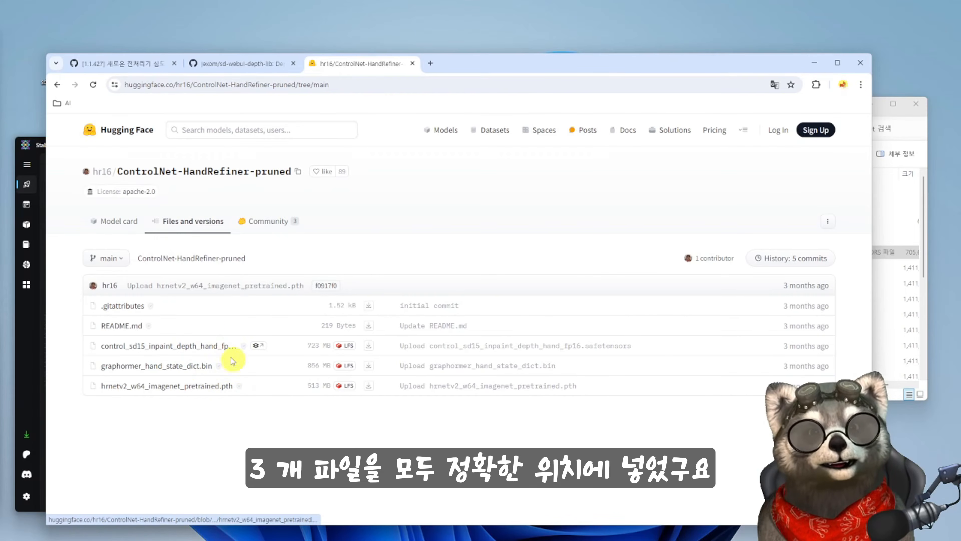
pyautogui.click(161, 64)
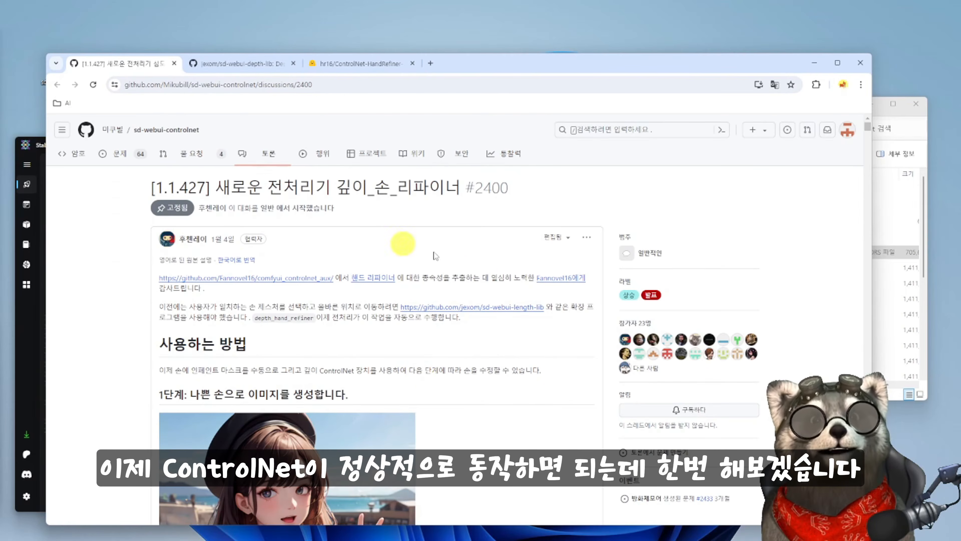
pyautogui.scroll(-15, 457, 421)
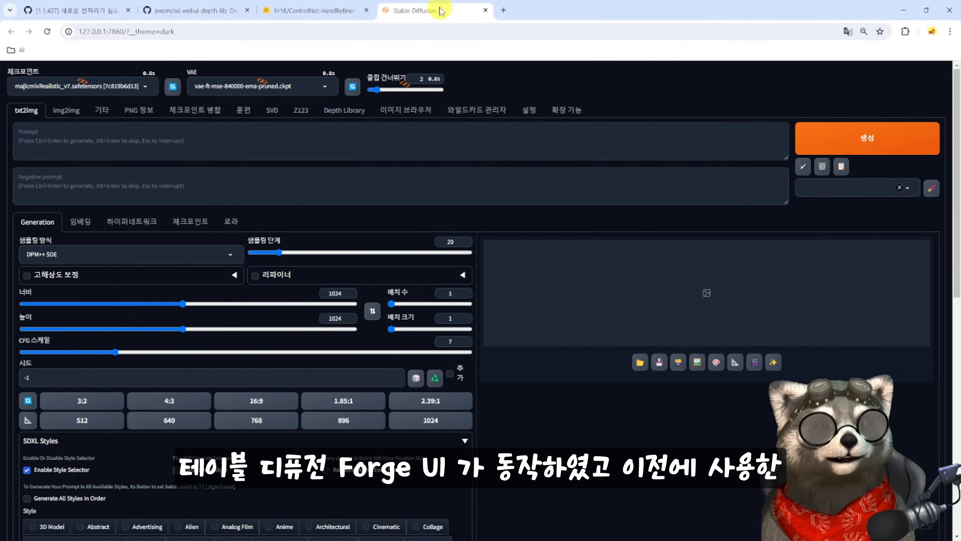
# - Restore the last txt2img prompt and generation settings, generate the waving girl image, and check the enlarged result
pyautogui.click(803, 167)
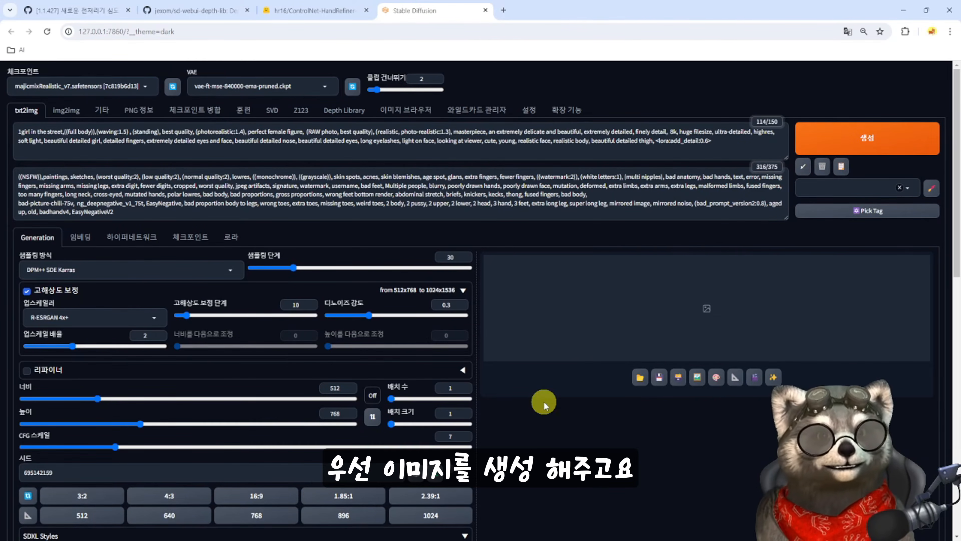
pyautogui.hotkey('ctrl', 'Return')
pyautogui.scroll(-7, 541, 395)
pyautogui.scroll(7, 540, 392)
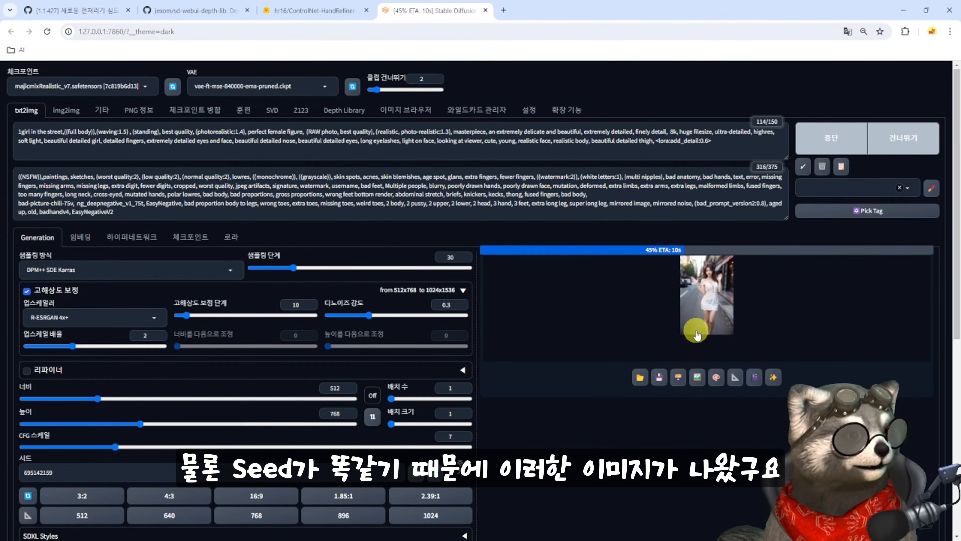
pyautogui.click(693, 328)
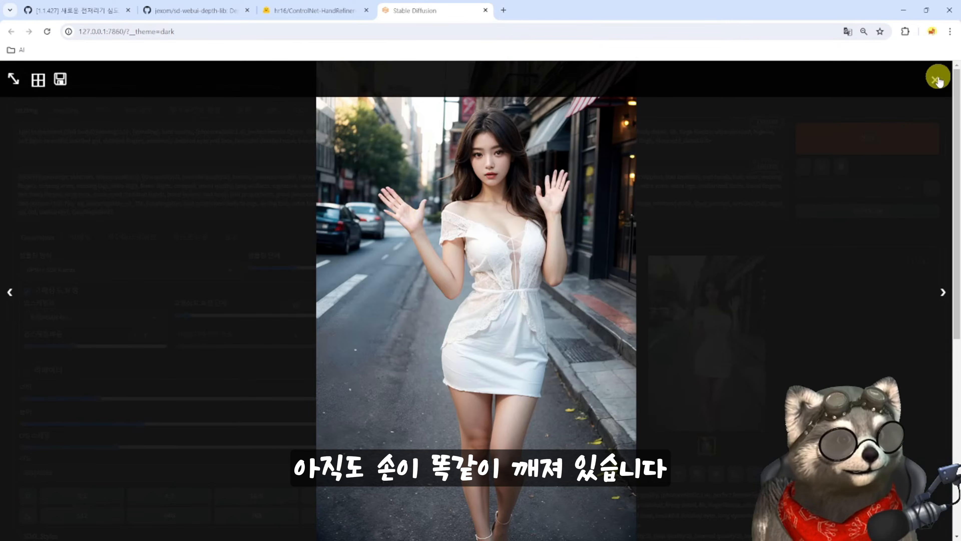
pyautogui.click(938, 77)
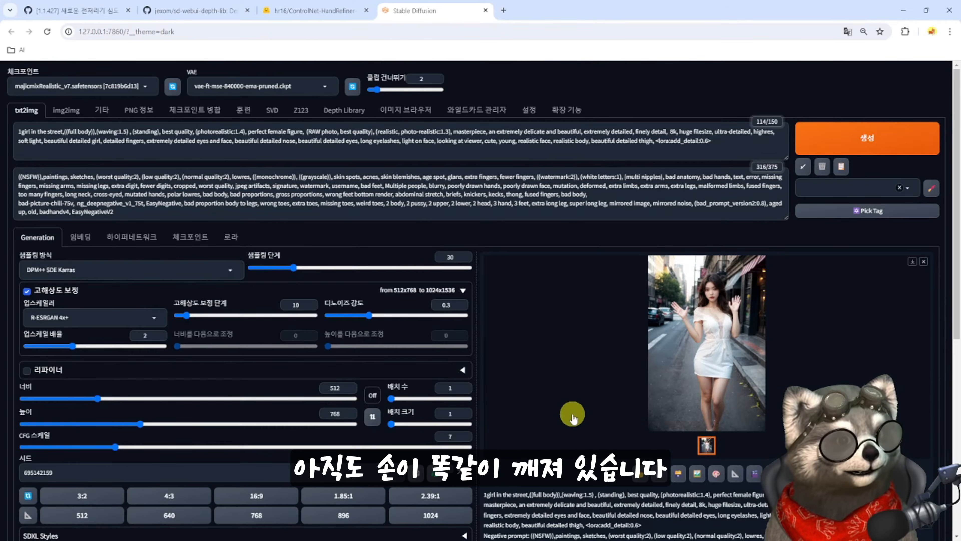
# - Load the generated image into ControlNet unit 0 and enable it with the Depth control type, Pixel Perfect and preview allowed
pyautogui.scroll(-7, 542, 389)
pyautogui.click(64, 276)
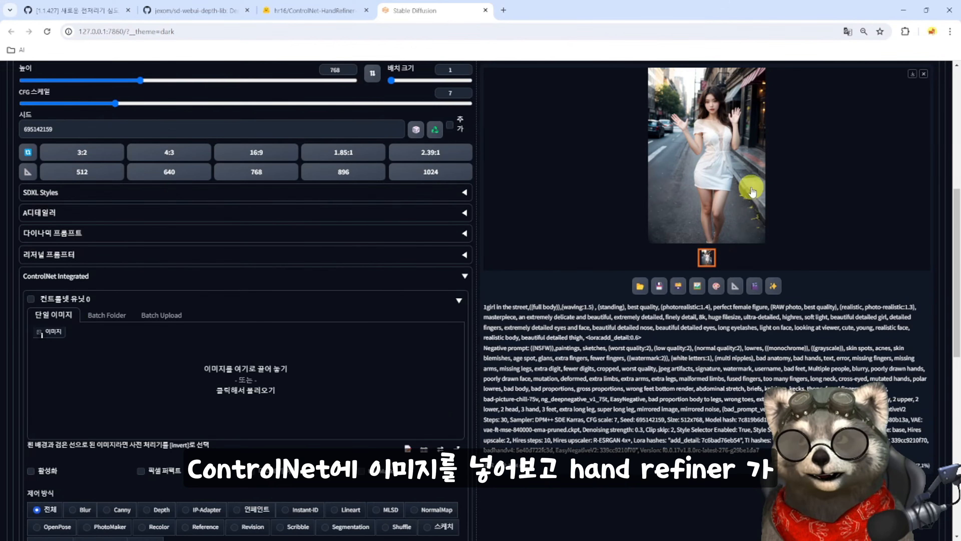
pyautogui.moveTo(751, 187); pyautogui.dragTo(97, 333)
pyautogui.click(32, 299)
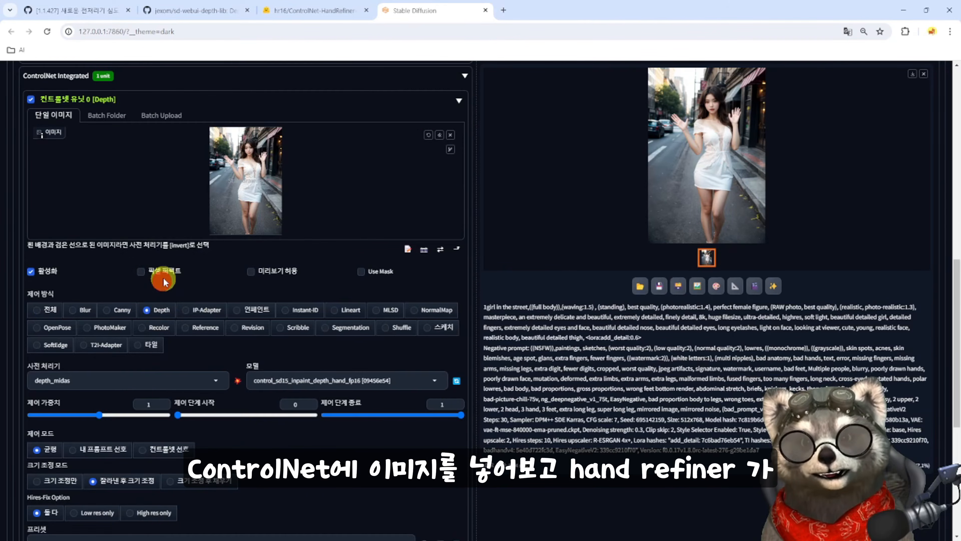
pyautogui.click(167, 276)
pyautogui.click(257, 269)
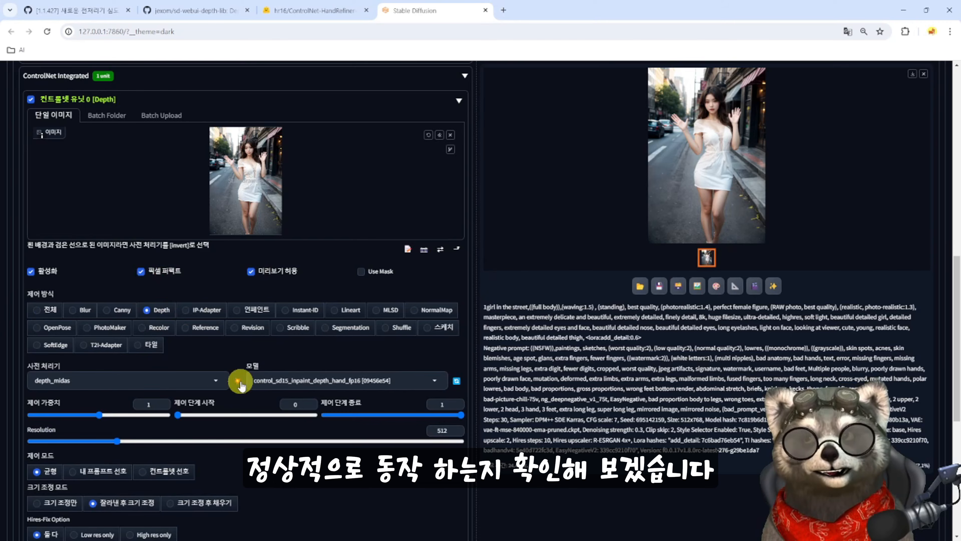
# - Set the preprocessor to depth_hand_refiner with the control_sd15_inpaint_depth_hand_fp16 model and run the preprocessor preview
pyautogui.click(216, 381)
pyautogui.click(63, 354)
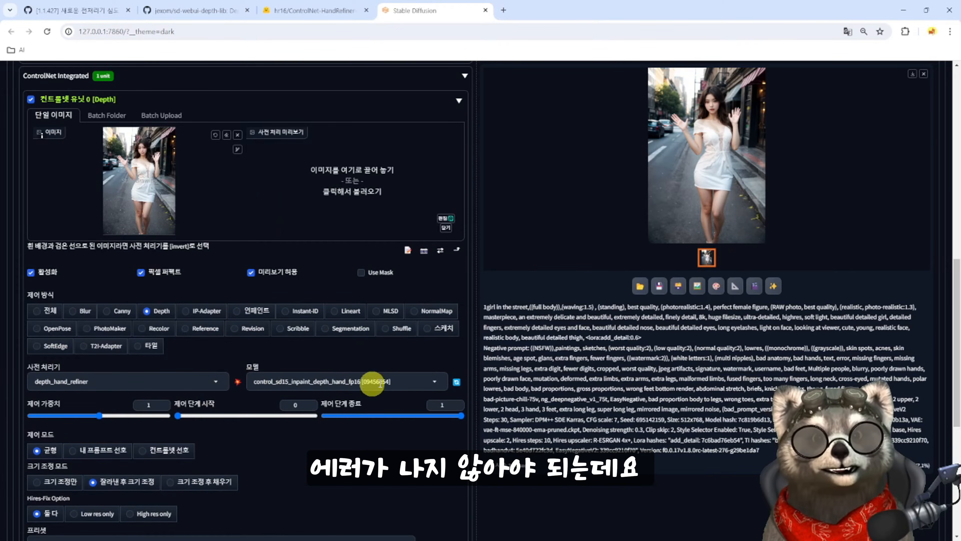
pyautogui.click(435, 381)
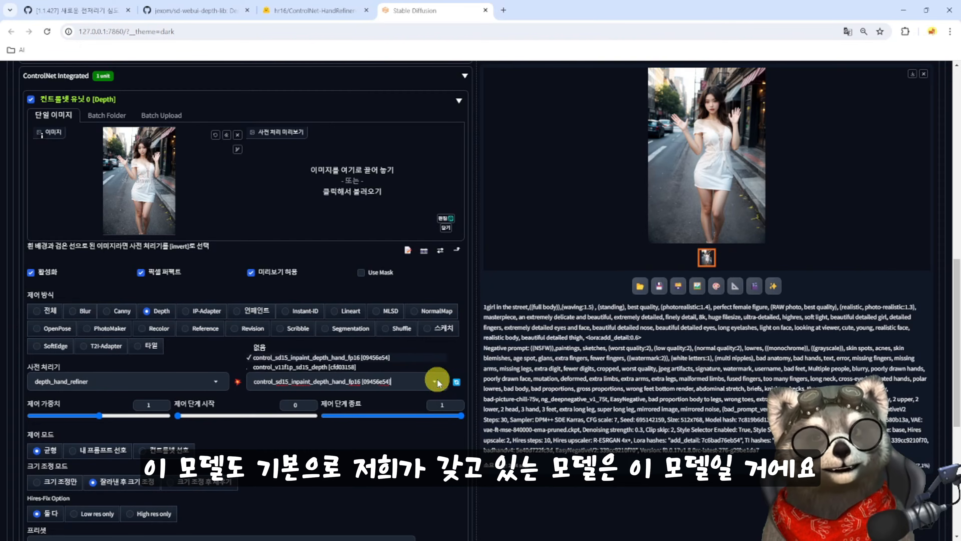
pyautogui.click(301, 367)
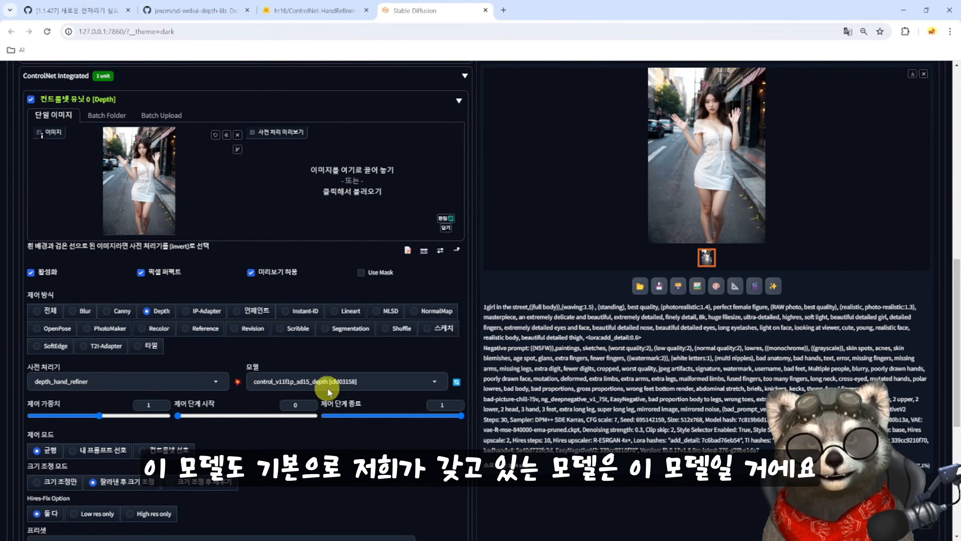
pyautogui.click(435, 381)
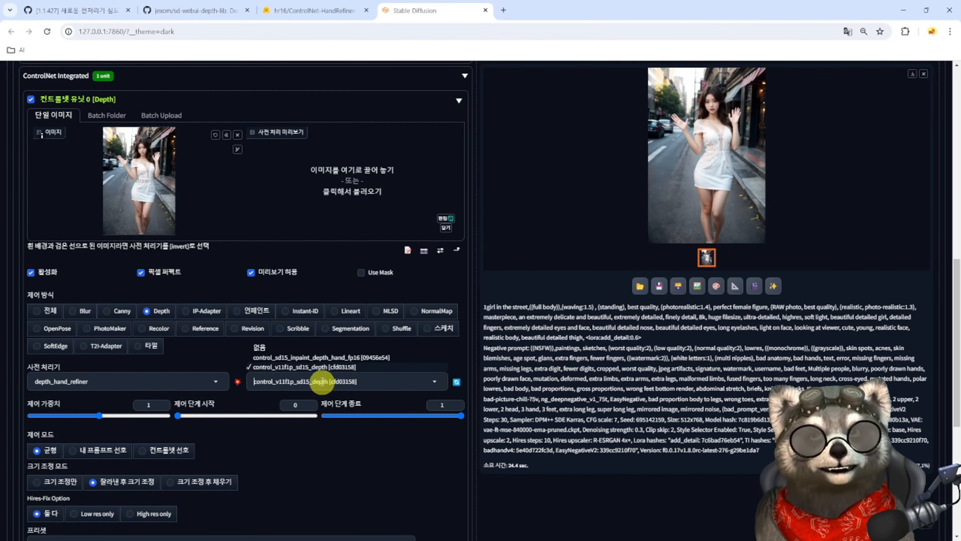
pyautogui.click(304, 358)
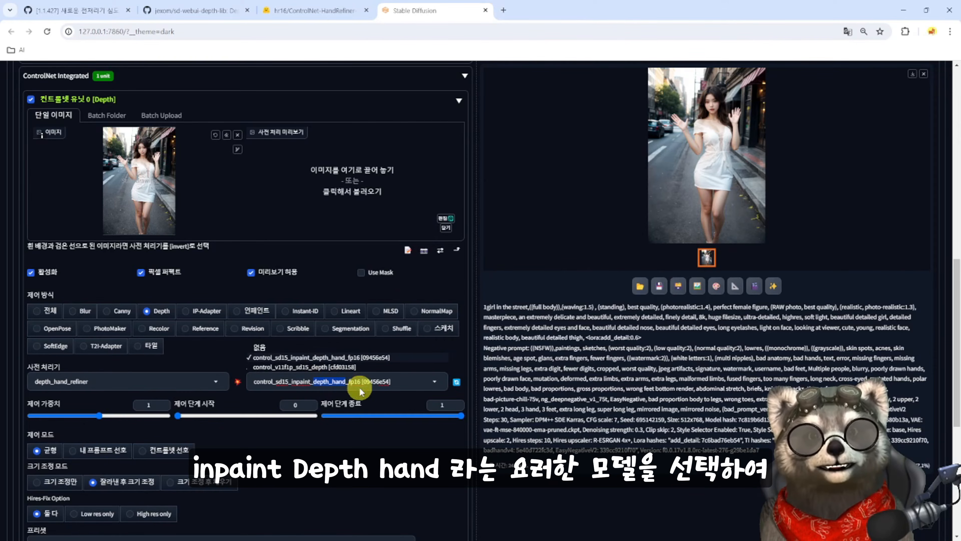
pyautogui.click(237, 382)
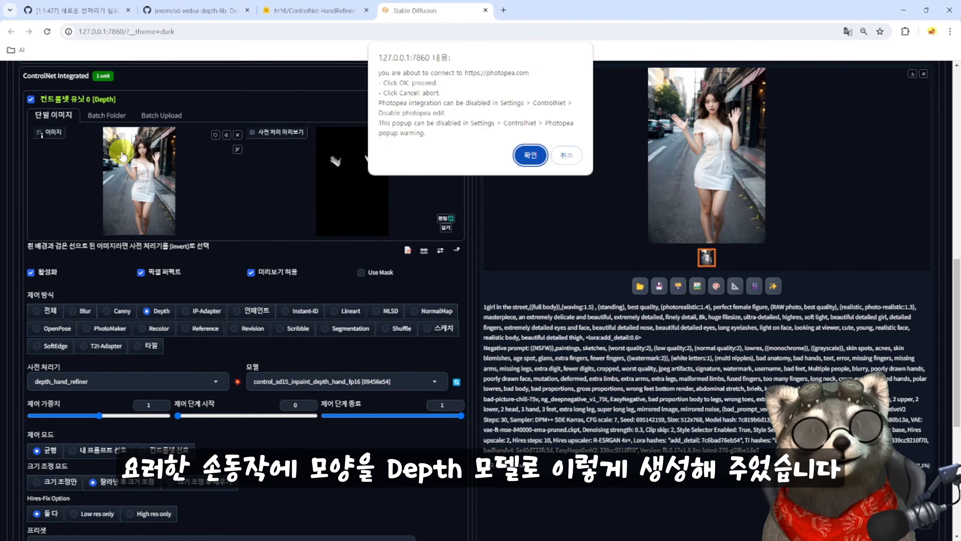
# - Examine the hand depth map in the Photopea editor, close it, and check the selected ControlNet model's name
pyautogui.click(529, 155)
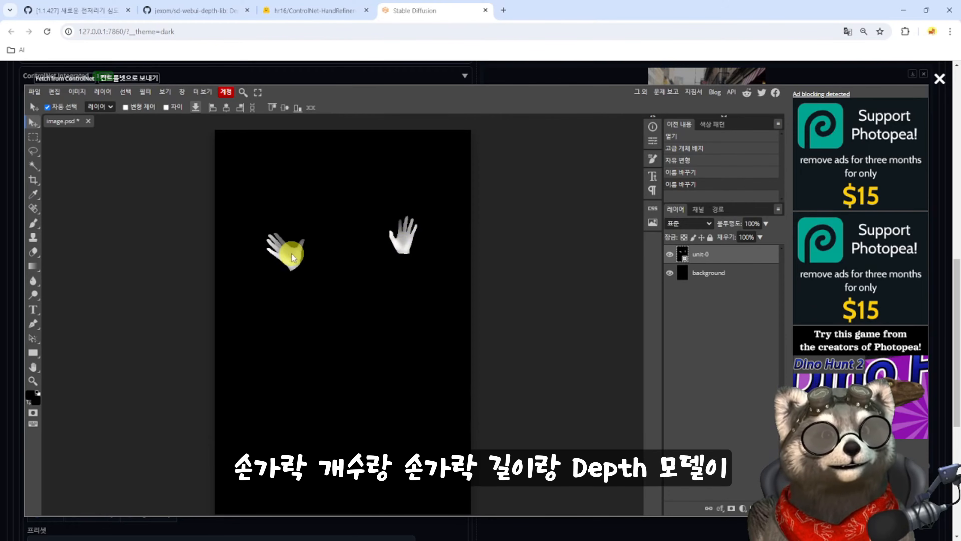
pyautogui.click(941, 81)
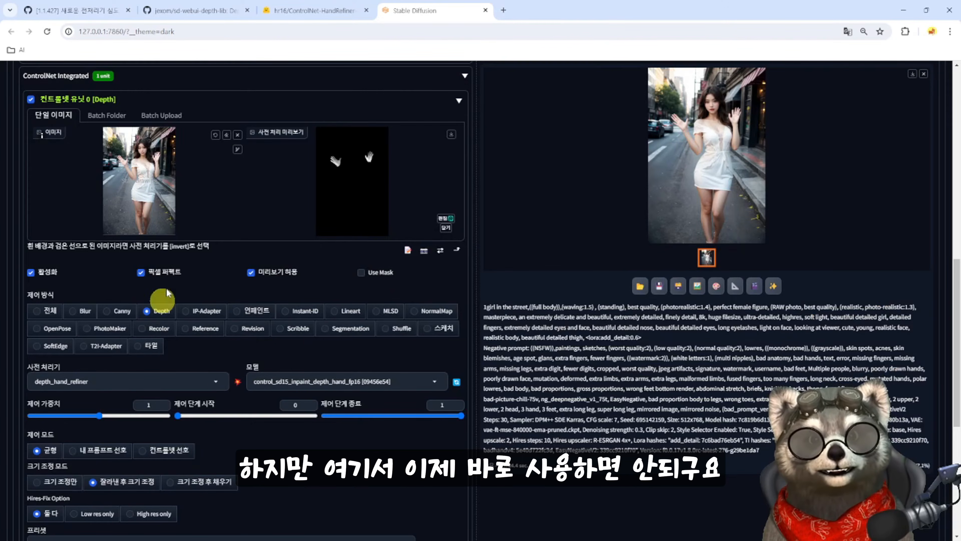
pyautogui.click(292, 383)
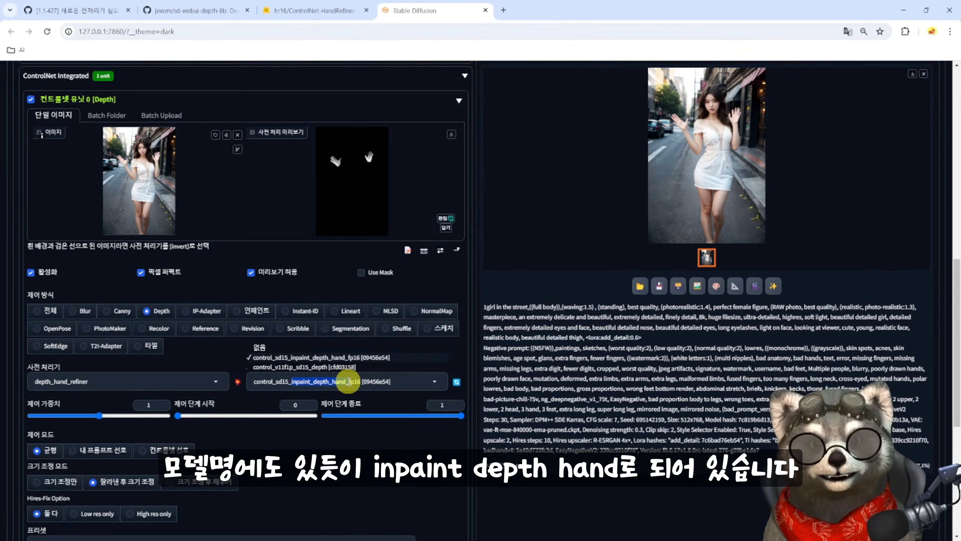
pyautogui.click(555, 292)
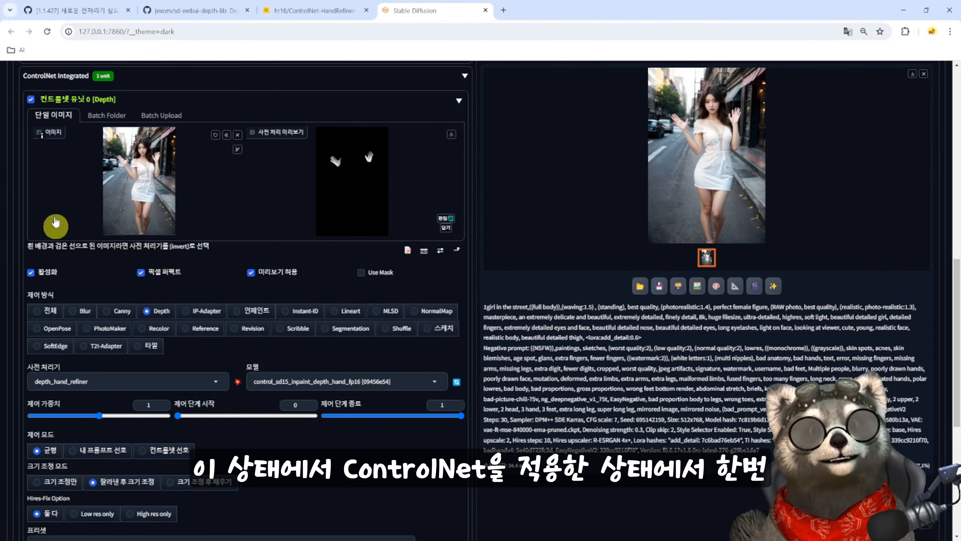
pyautogui.click(551, 273)
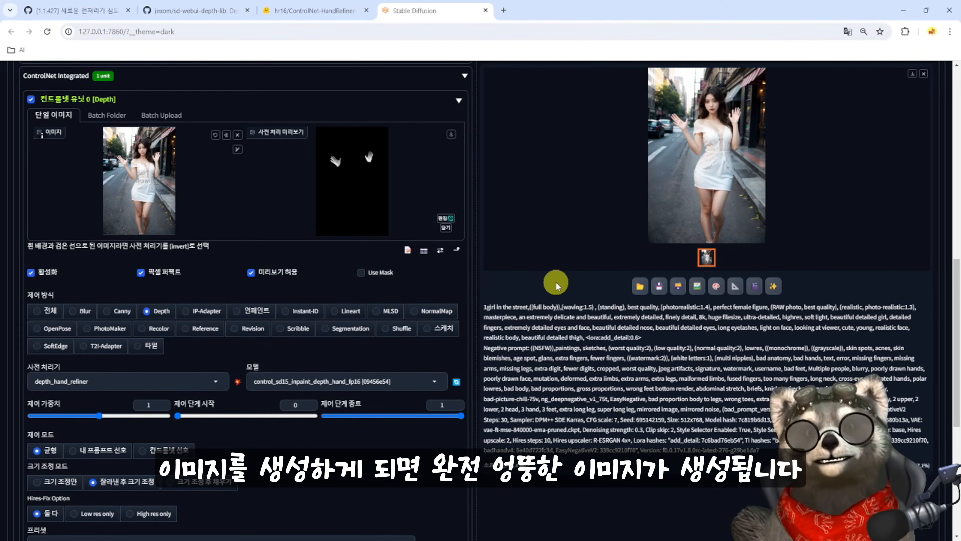
# - Generate a txt2img image with the hand depth ControlNet unit active and inspect the enlarged result
pyautogui.hotkey('ctrl', 'Return')
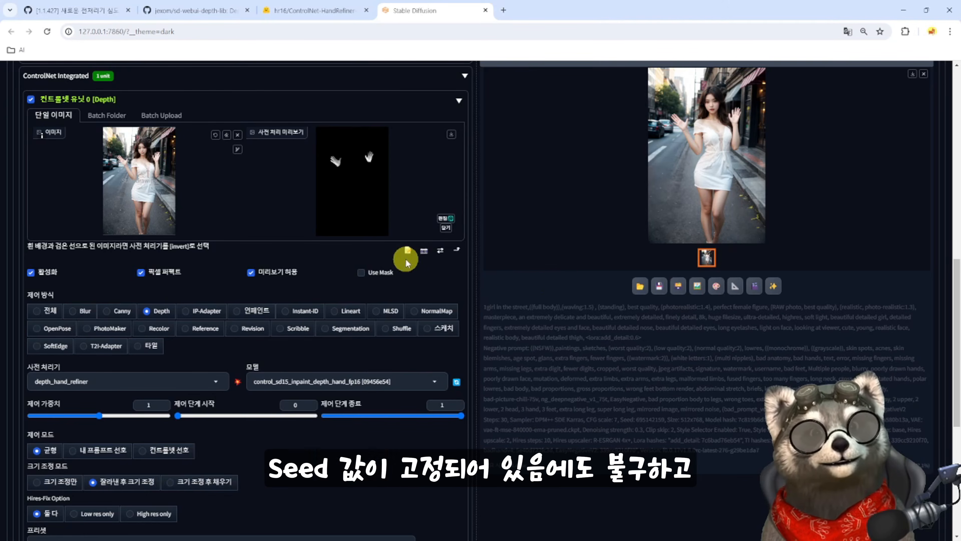
pyautogui.scroll(8, 236, 326)
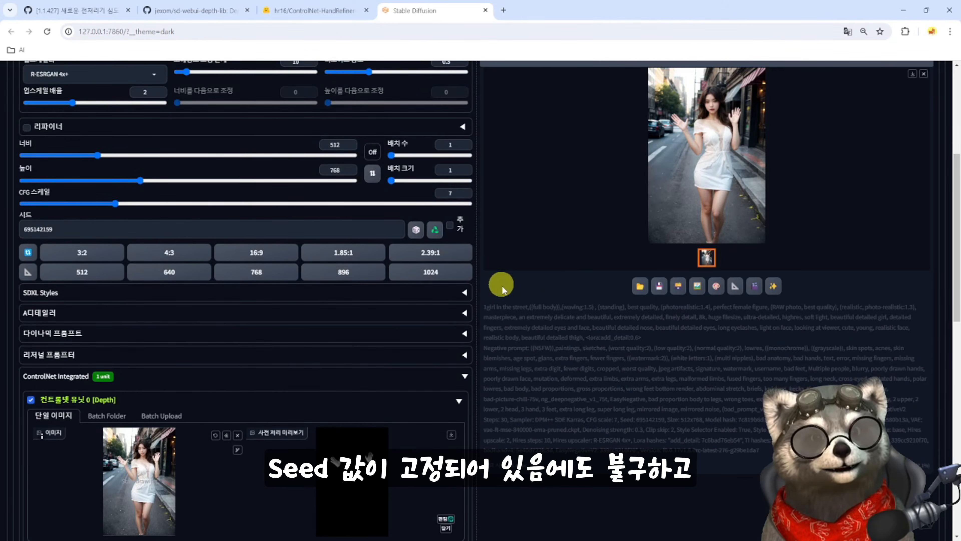
pyautogui.scroll(5, 761, 197)
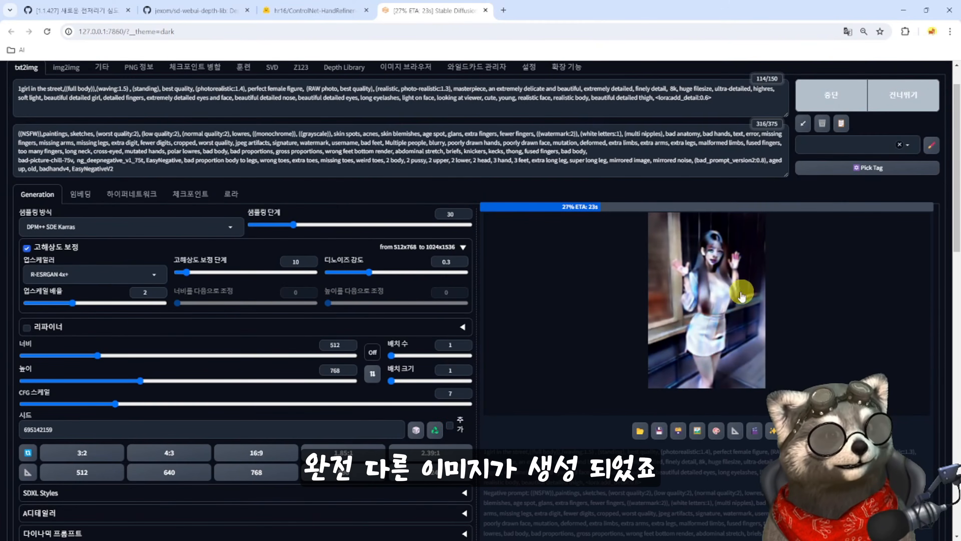
pyautogui.scroll(-10, 217, 436)
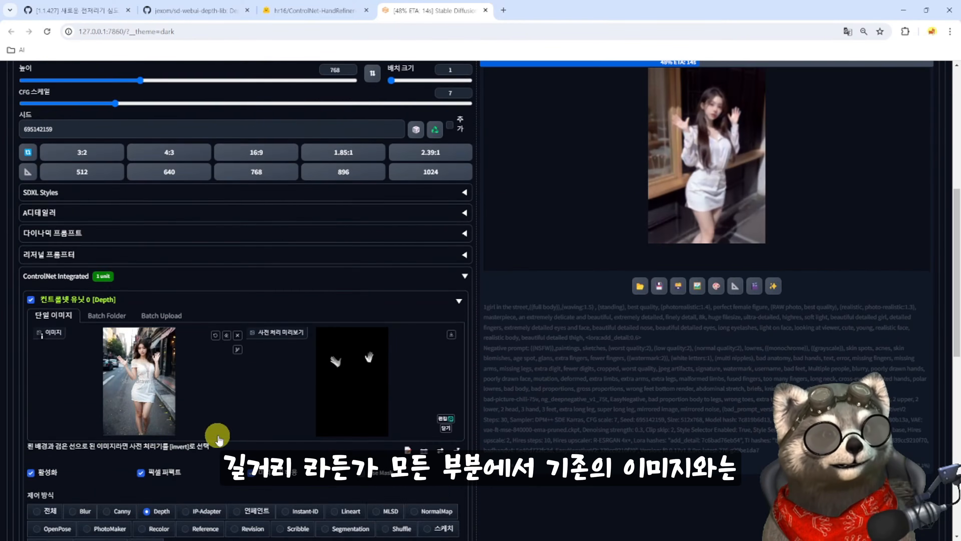
pyautogui.scroll(5, 170, 438)
pyautogui.scroll(-2, 529, 332)
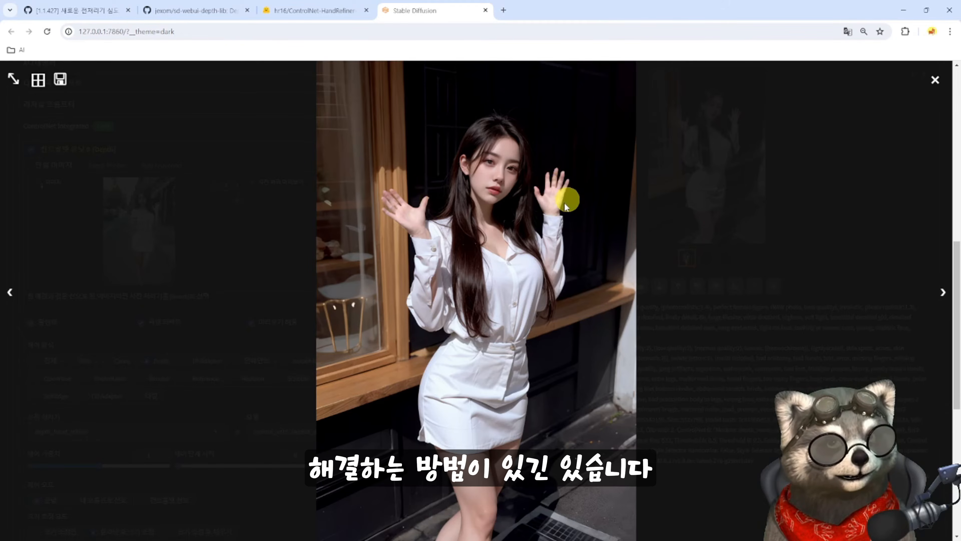
pyautogui.click(935, 80)
# - Disable ControlNet unit 0, regenerate the original street image, and inspect the hands in the enlarged view
pyautogui.scroll(1, 150, 309)
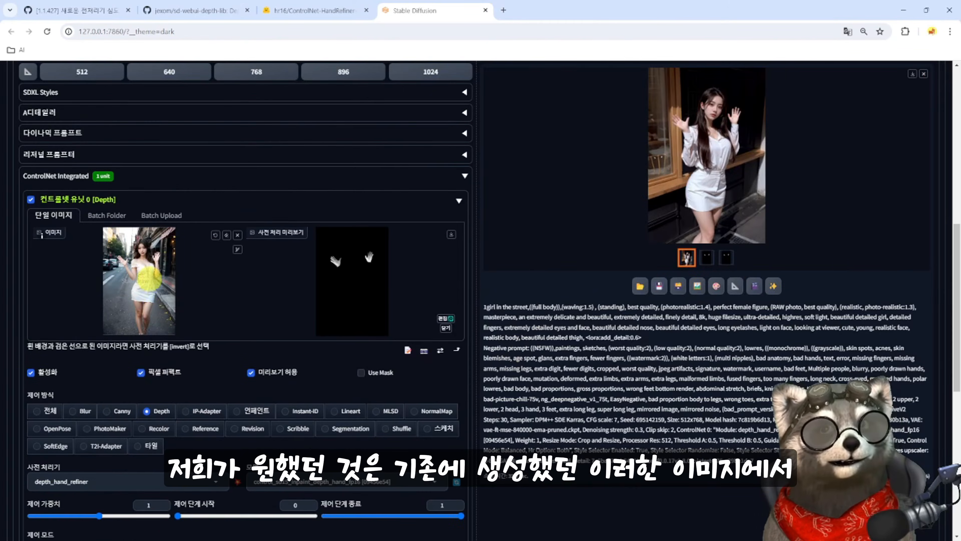
pyautogui.scroll(1, 150, 279)
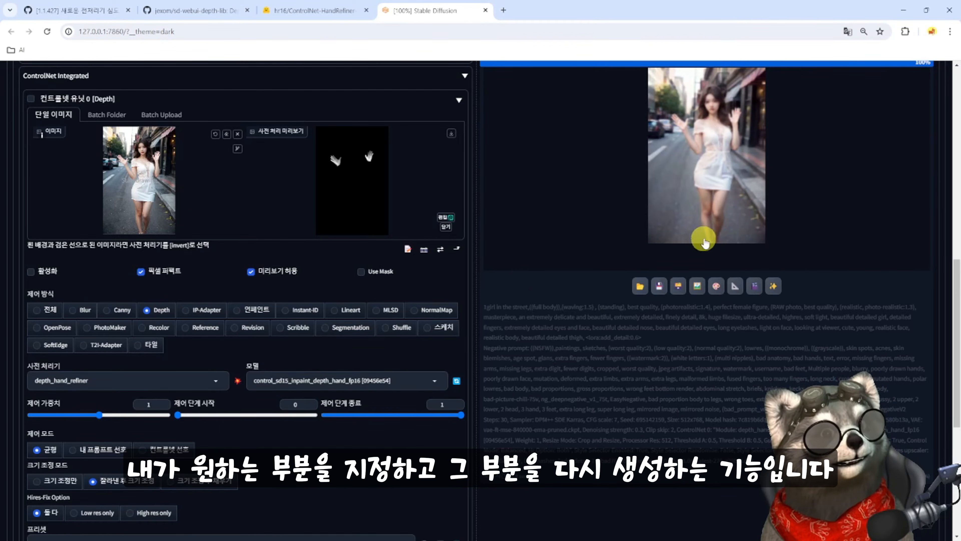
pyautogui.scroll(3, 566, 278)
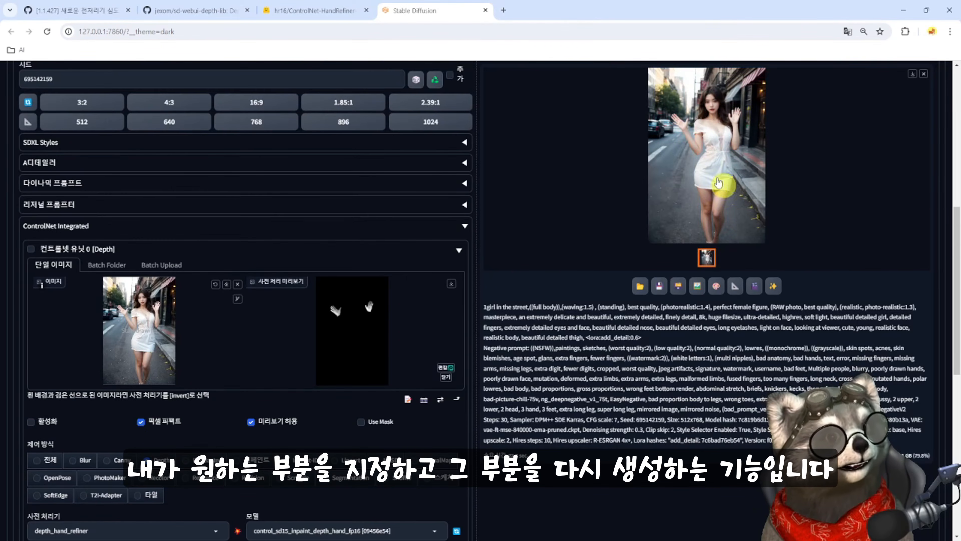
pyautogui.click(703, 127)
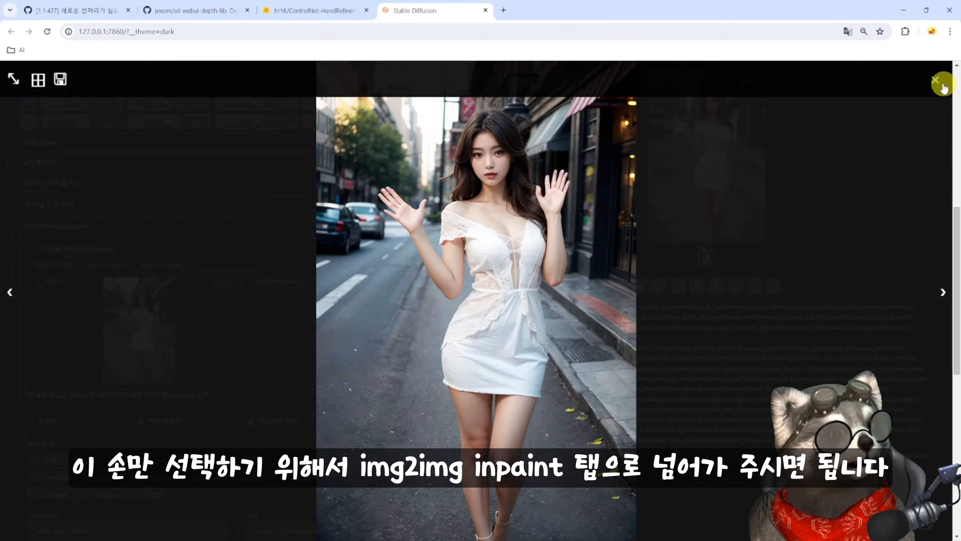
pyautogui.click(935, 80)
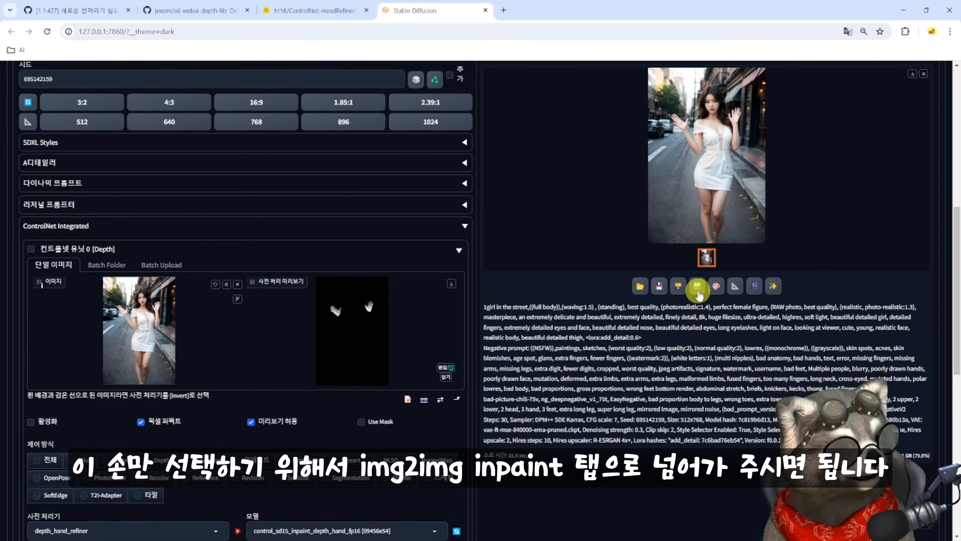
# - Send the regenerated image with its parameters to img2img inpaint and check the transferred prompt, seed and image size
pyautogui.click(716, 291)
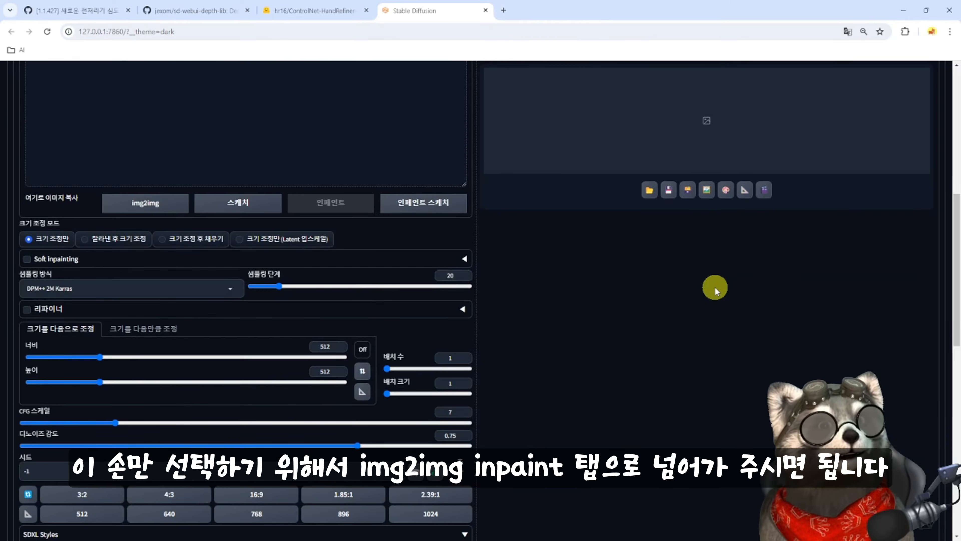
pyautogui.scroll(4, 487, 360)
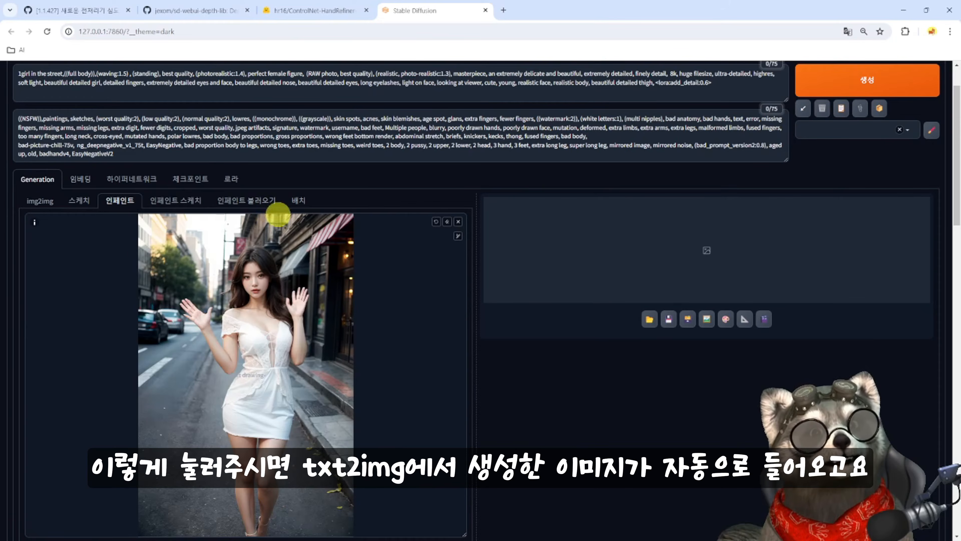
pyautogui.scroll(-10, 294, 395)
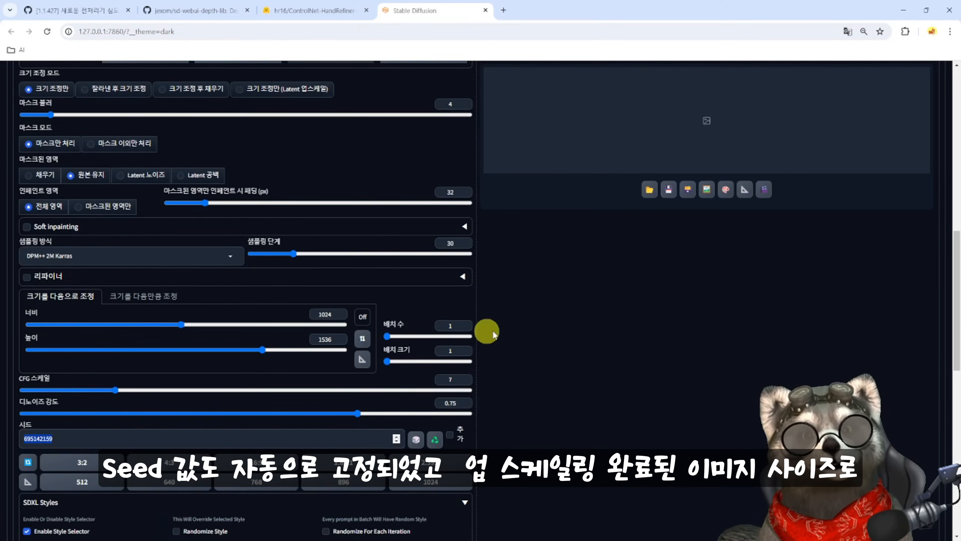
pyautogui.scroll(4, 321, 125)
pyautogui.scroll(-3, 354, 401)
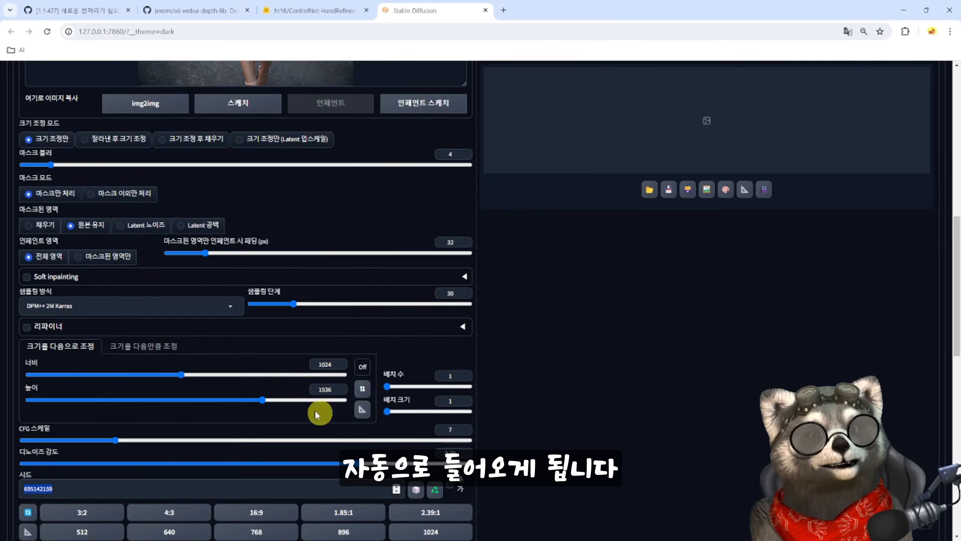
pyautogui.scroll(3, 308, 352)
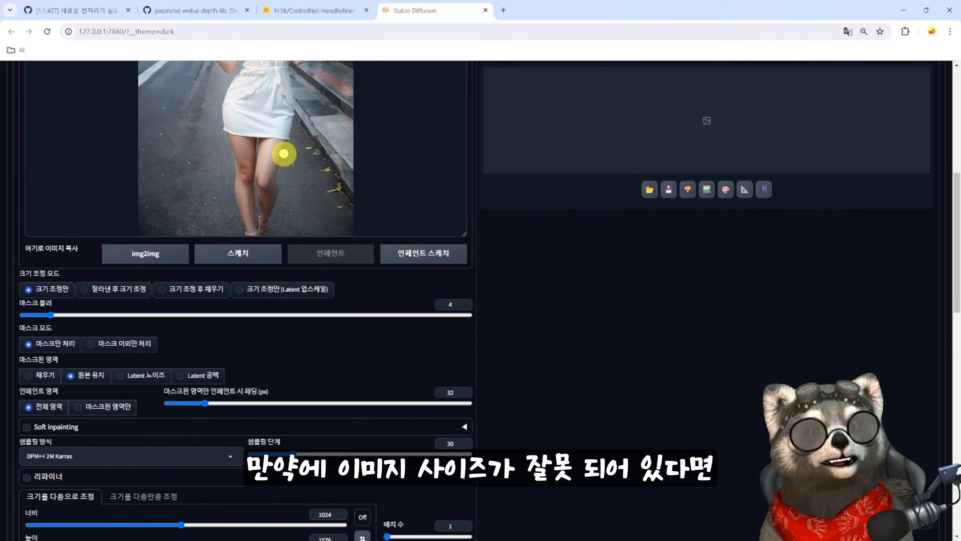
# - Auto-detect the inpaint output size from the image loaded in img2img
pyautogui.scroll(-2, 331, 490)
pyautogui.scroll(-1, 331, 491)
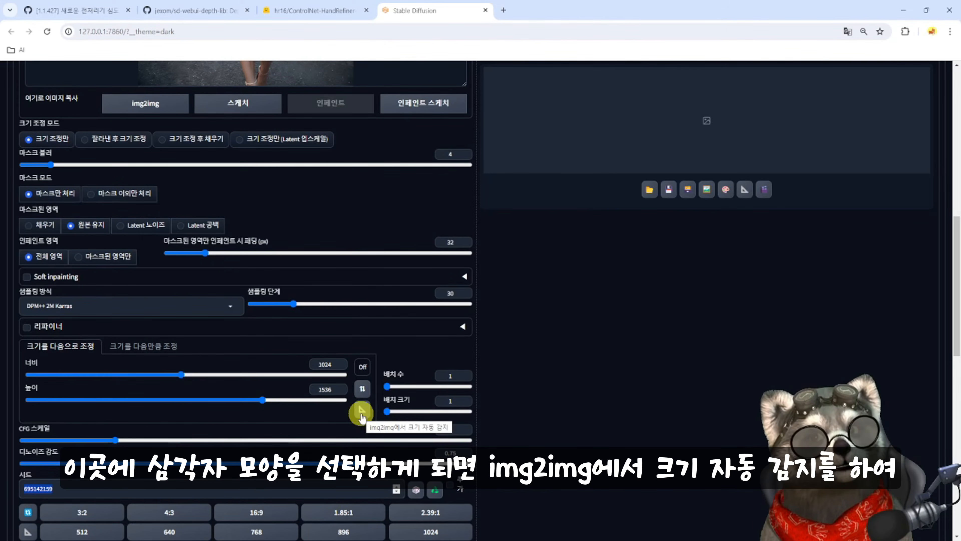
pyautogui.click(361, 412)
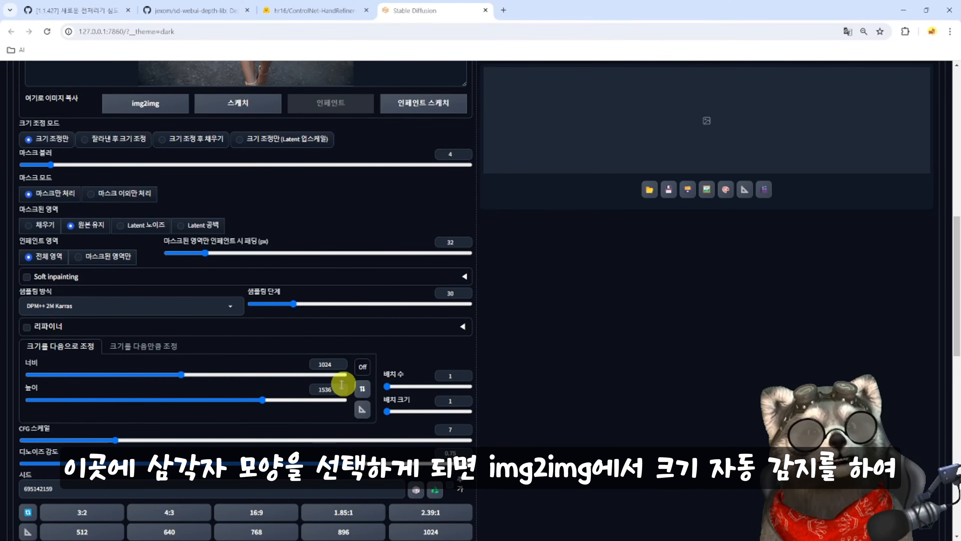
# - Paint the inpaint mask over both of the girl's raised hands, leaving no gaps
pyautogui.scroll(10, 307, 314)
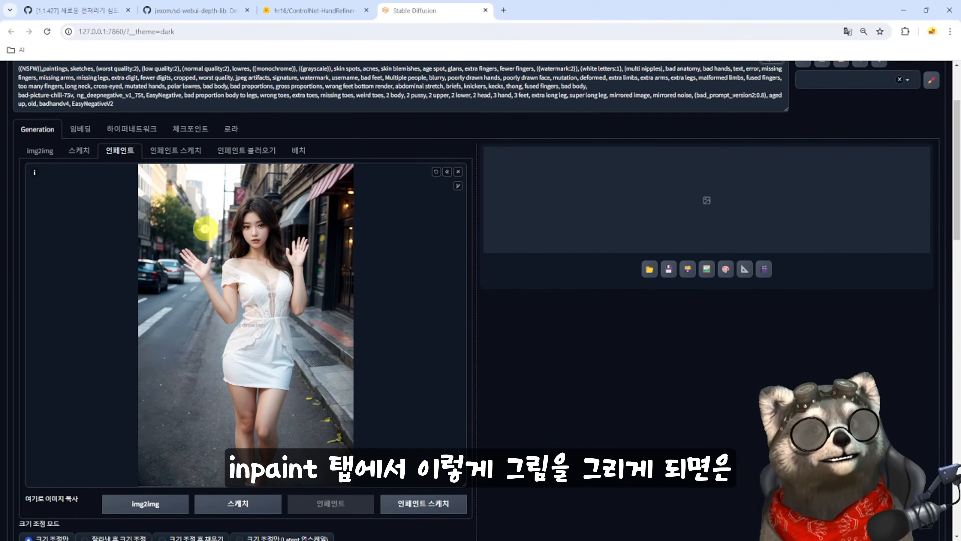
pyautogui.moveTo(172, 207)
pyautogui.mouseDown()
pyautogui.moveTo(239, 337)
pyautogui.moveTo(306, 250)
pyautogui.moveTo(244, 392)
pyautogui.moveTo(189, 292)
pyautogui.moveTo(302, 246)
pyautogui.moveTo(239, 261)
pyautogui.moveTo(226, 240)
pyautogui.moveTo(257, 226)
pyautogui.mouseUp()
pyautogui.click(454, 186)
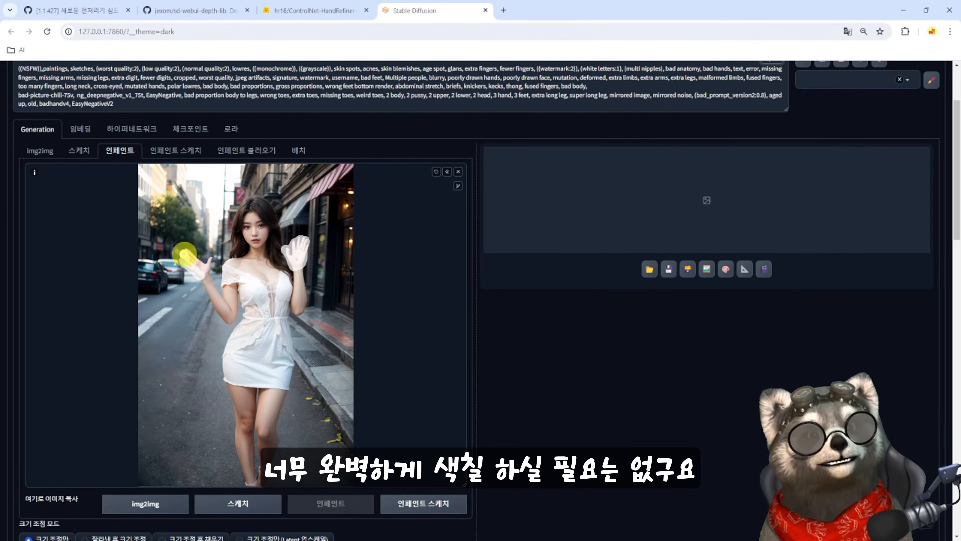
pyautogui.moveTo(191, 253); pyautogui.dragTo(198, 259)
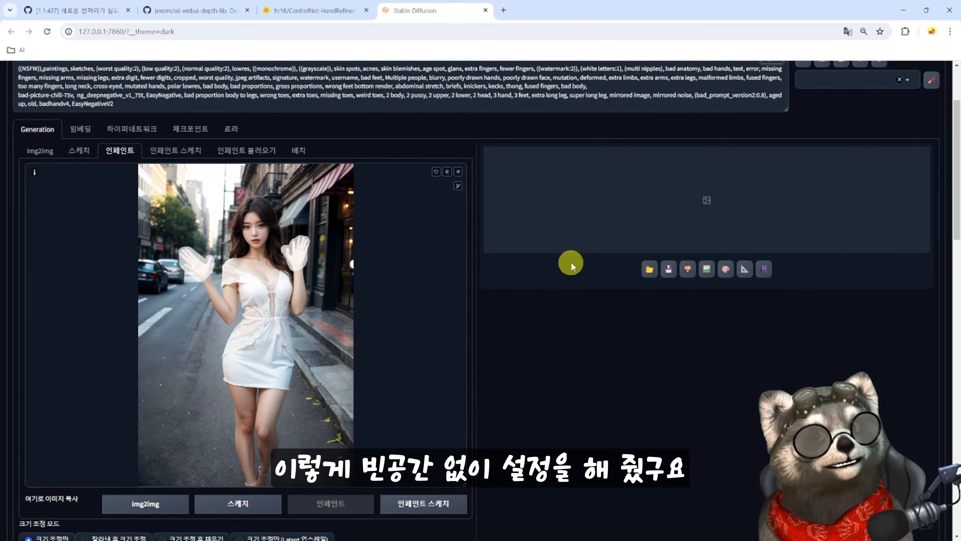
# - Set the inpaint area to only masked and the sampling method to DPM++ SDE Karras
pyautogui.scroll(-5, 266, 416)
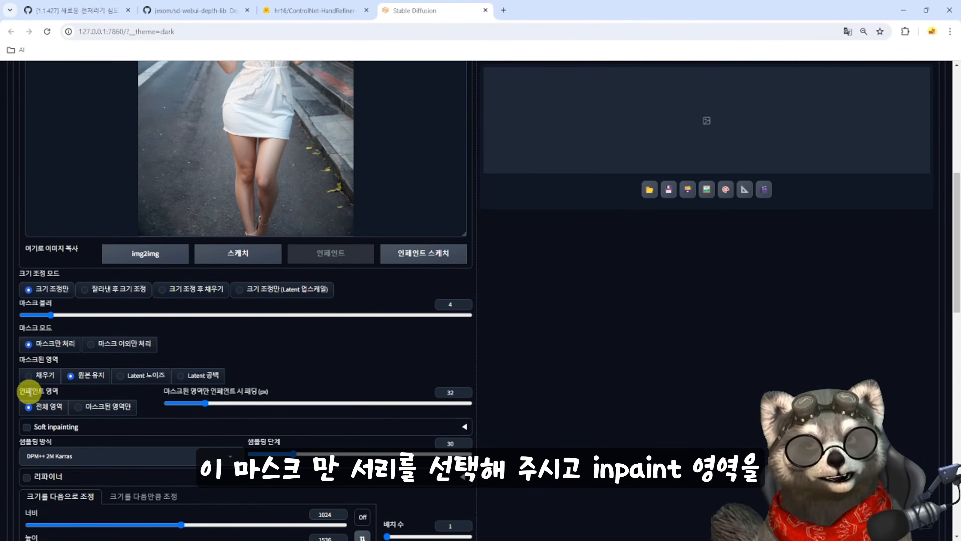
pyautogui.click(79, 407)
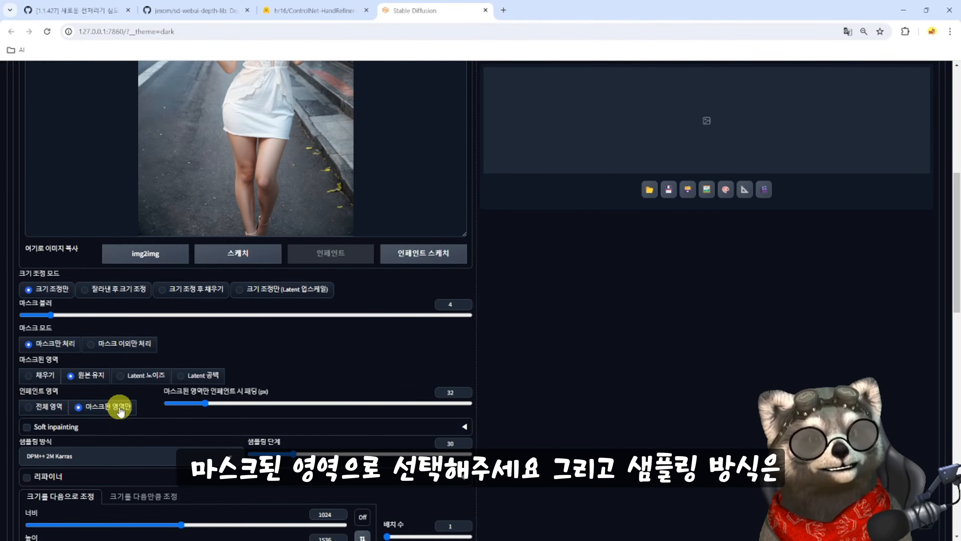
pyautogui.scroll(-1, 120, 411)
pyautogui.click(228, 407)
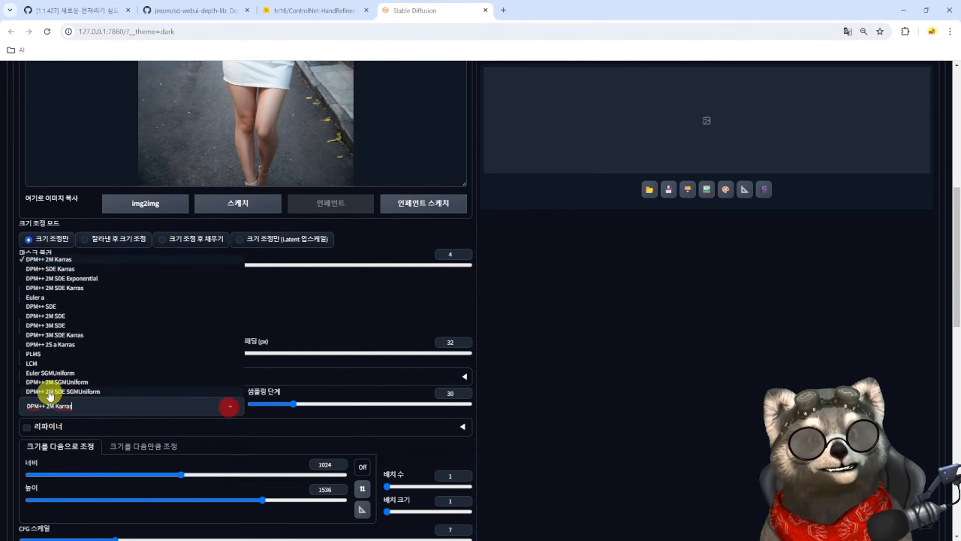
pyautogui.click(45, 268)
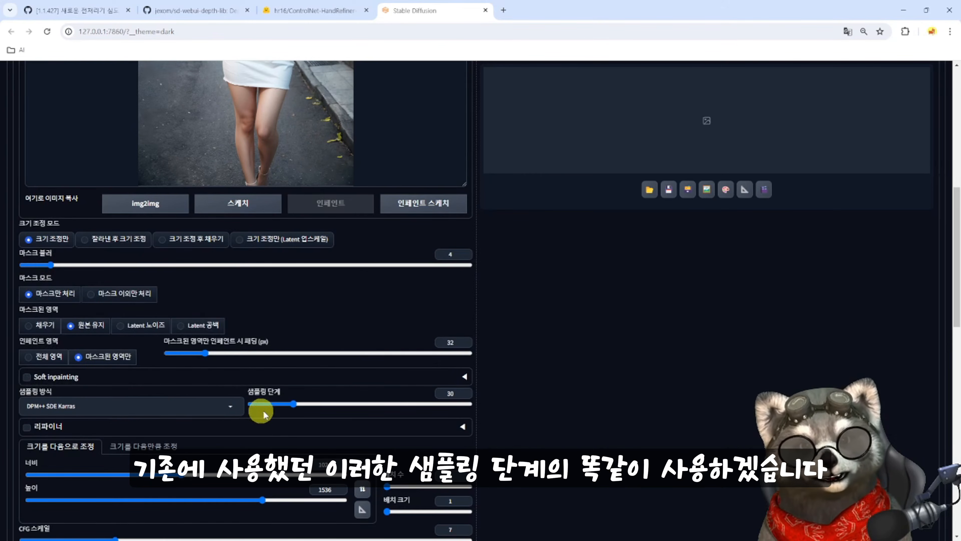
# - Lower the denoising strength to 0.7
pyautogui.scroll(-3, 76, 443)
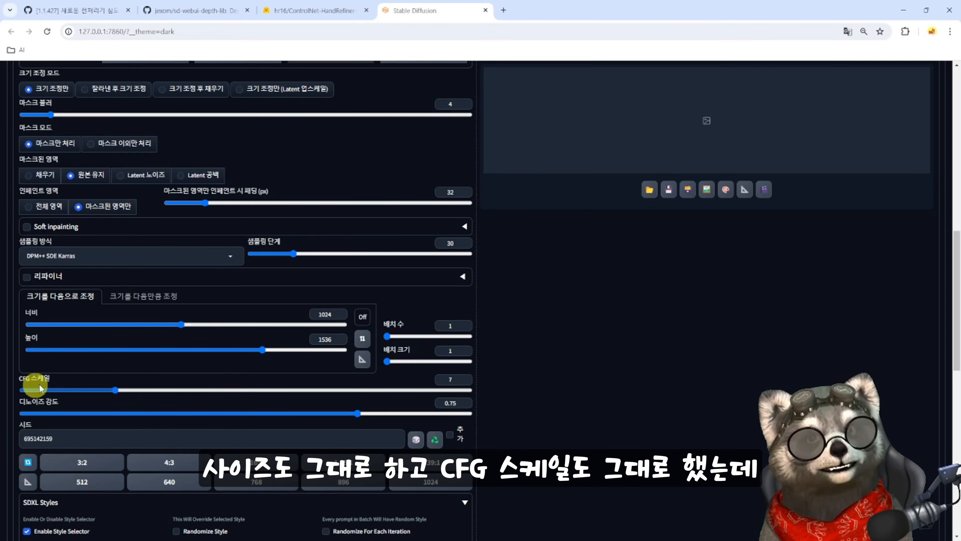
pyautogui.scroll(-1, 194, 388)
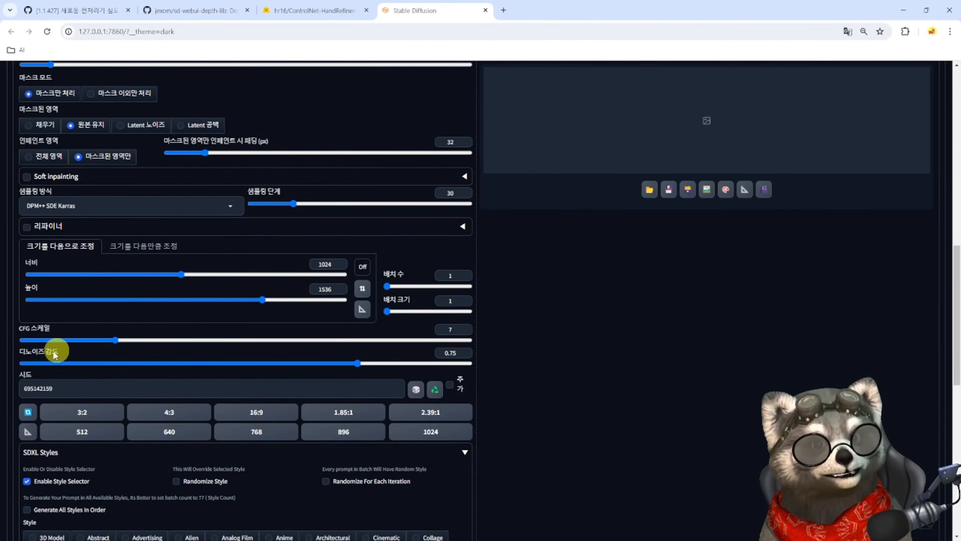
pyautogui.moveTo(397, 365); pyautogui.dragTo(336, 362)
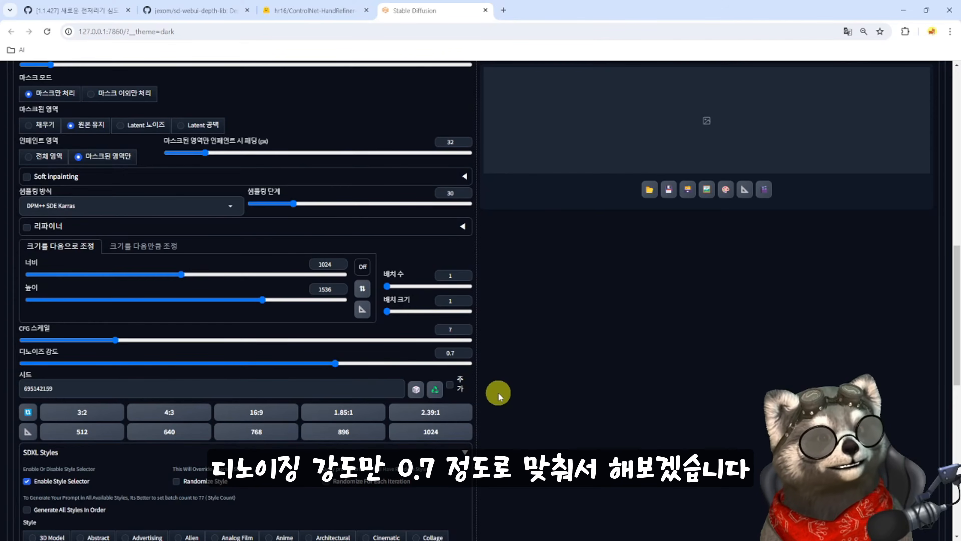
# - Enable ControlNet unit 0 for img2img and turn on Upload independent control image
pyautogui.scroll(-2, 51, 290)
pyautogui.click(41, 352)
pyautogui.click(31, 259)
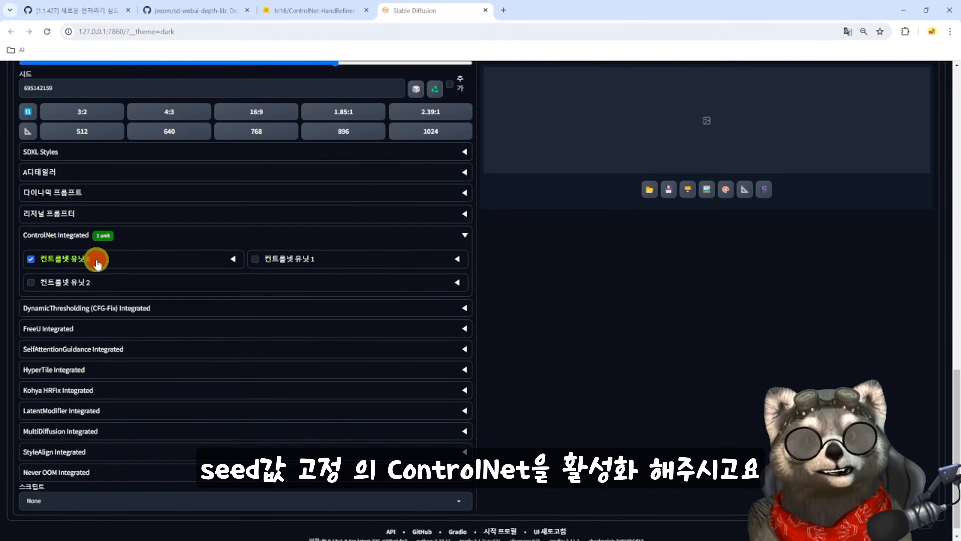
pyautogui.click(30, 297)
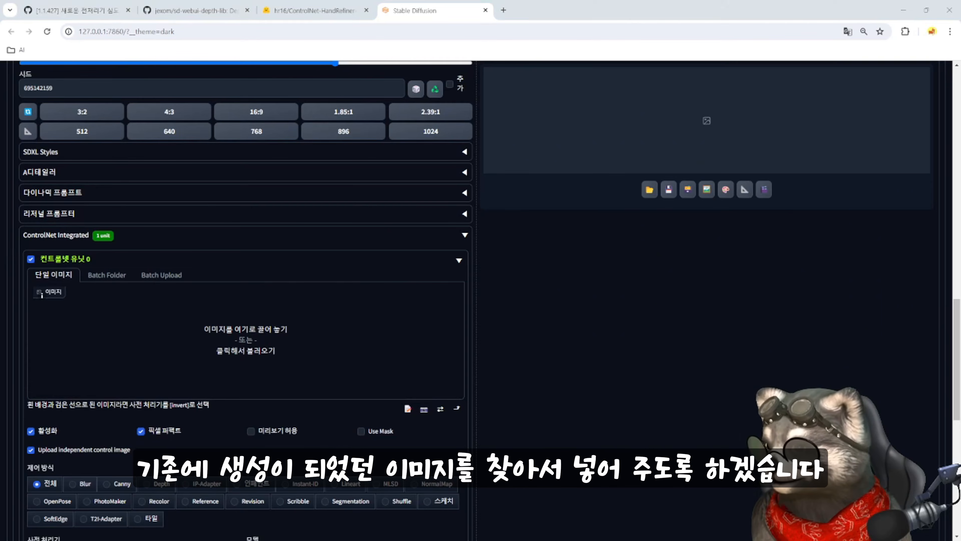
# - Load the previously generated street image from the file explorer into ControlNet unit 0
pyautogui.hotkey('alt', 'Tab')
pyautogui.click(683, 135)
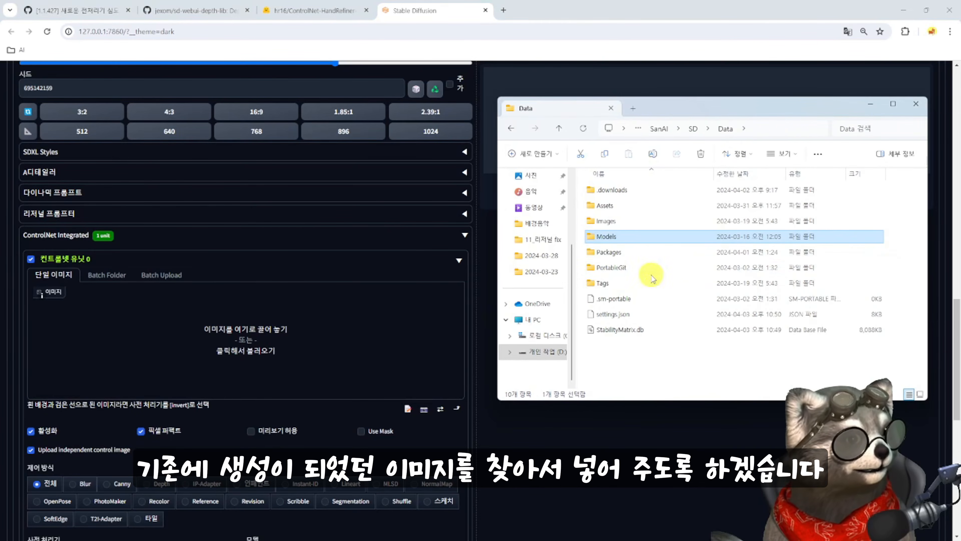
pyautogui.doubleClick(616, 257)
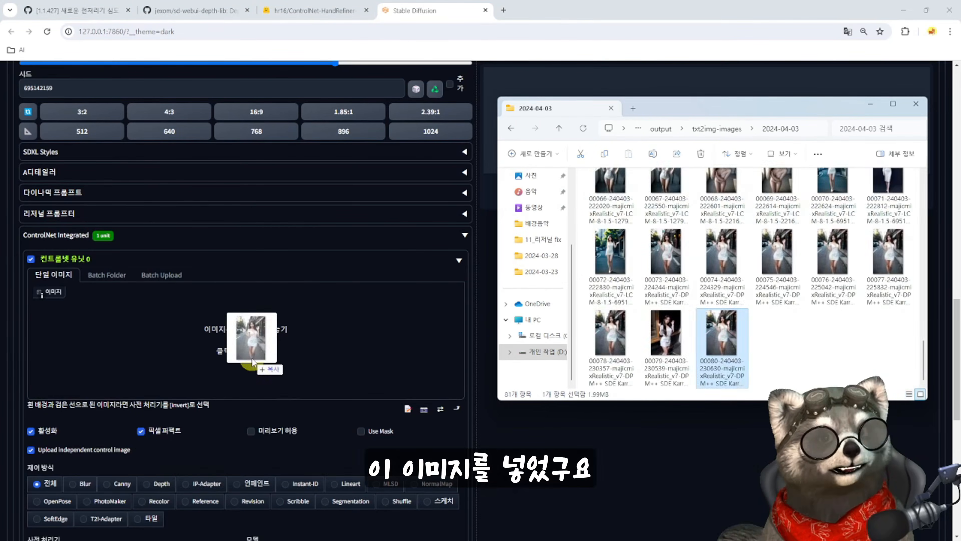
pyautogui.moveTo(258, 334); pyautogui.dragTo(255, 335)
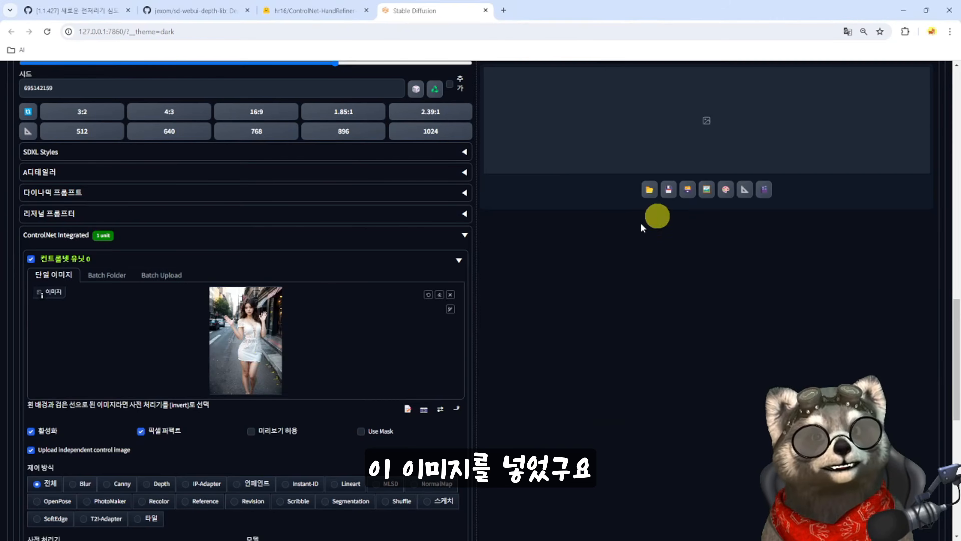
# - Allow the preview in unit 0, choose the Depth control type and select the depth_hand_refiner preprocessor
pyautogui.scroll(-4, 261, 360)
pyautogui.click(251, 281)
pyautogui.scroll(-3, 227, 303)
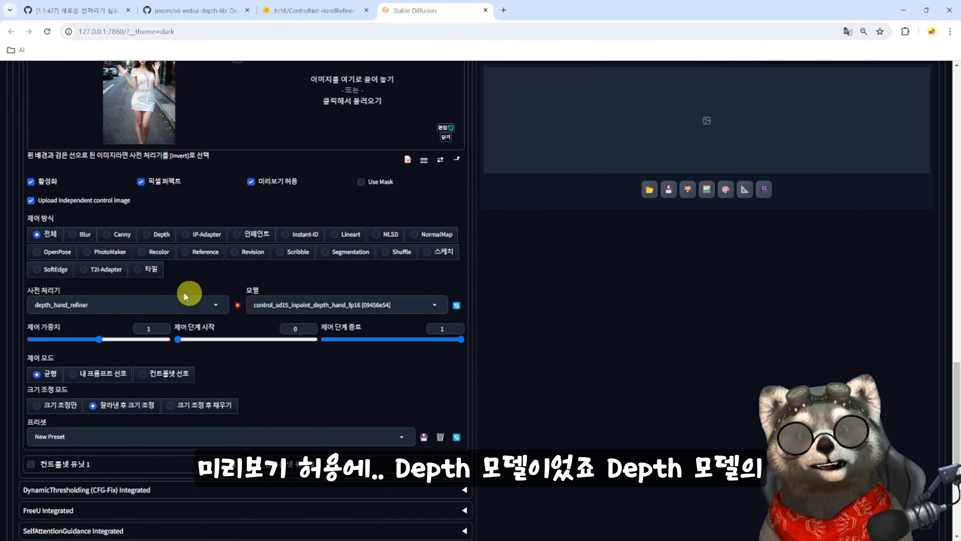
pyautogui.click(146, 234)
pyautogui.click(217, 306)
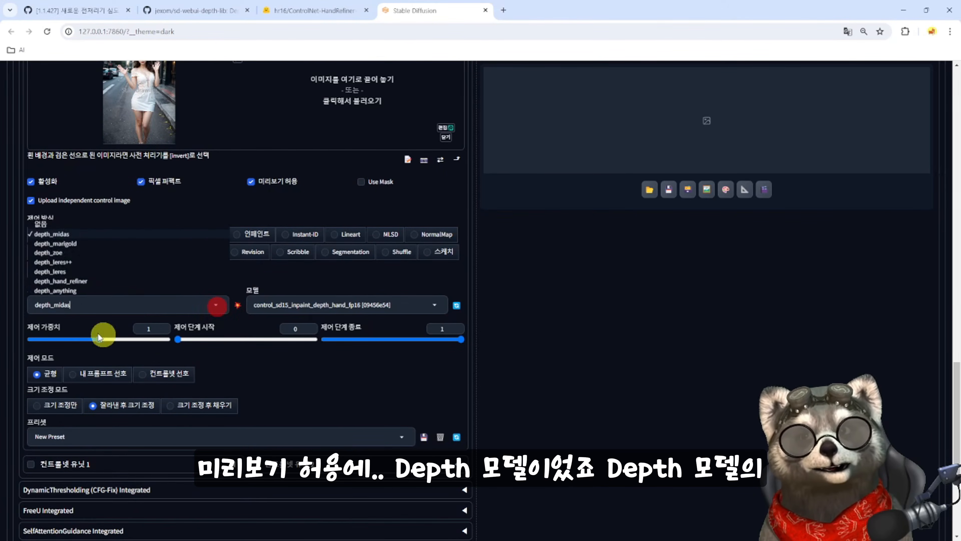
pyautogui.click(44, 282)
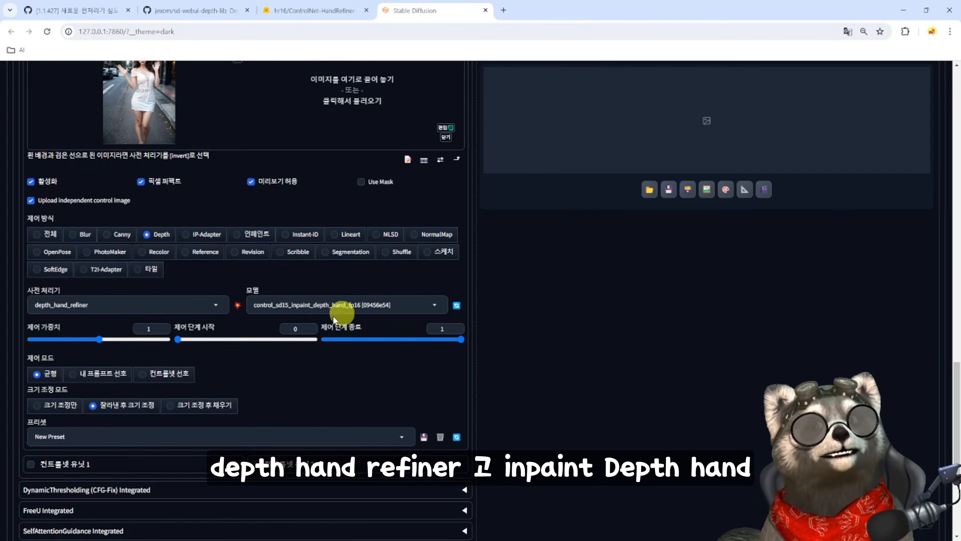
# - Run the preprocessor, examine the hand depth map in the Photopea editor and close it
pyautogui.click(238, 305)
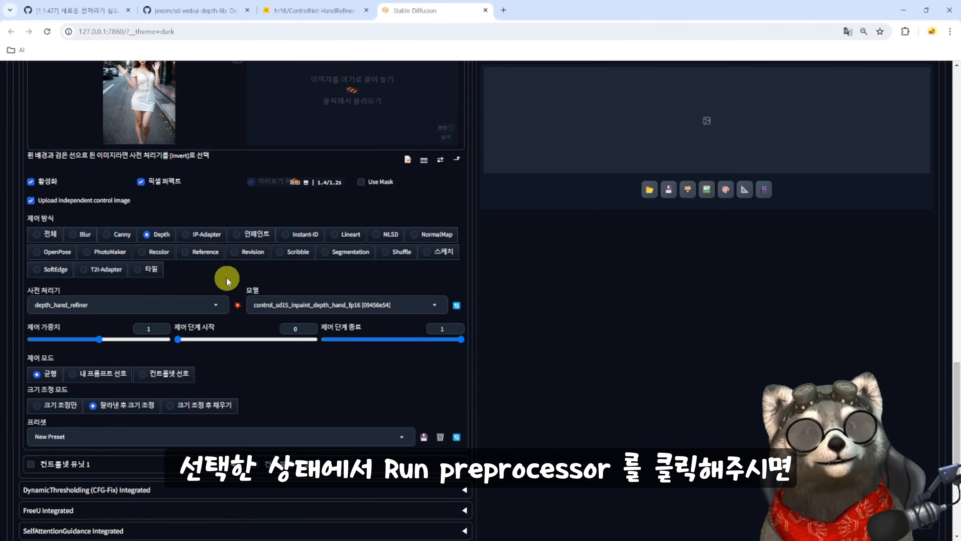
pyautogui.scroll(4, 226, 276)
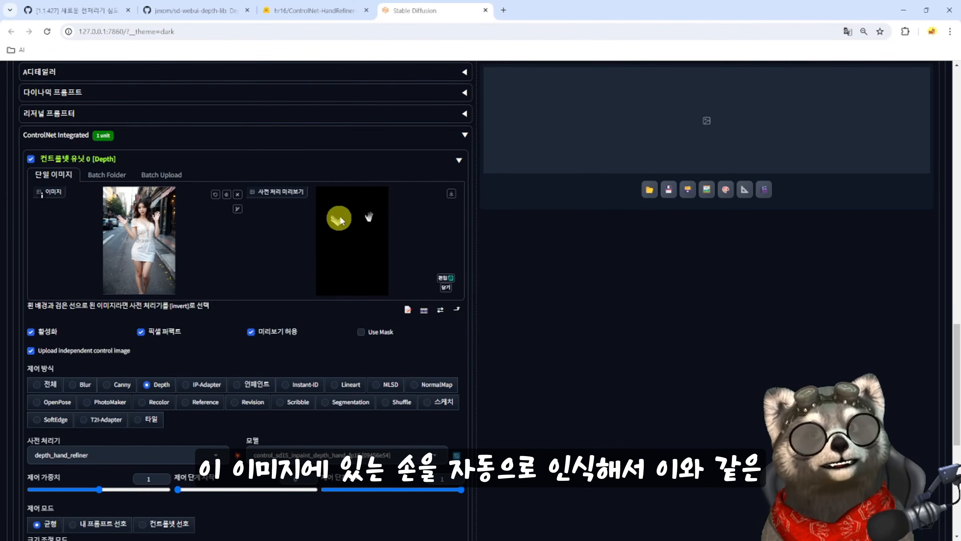
pyautogui.click(445, 277)
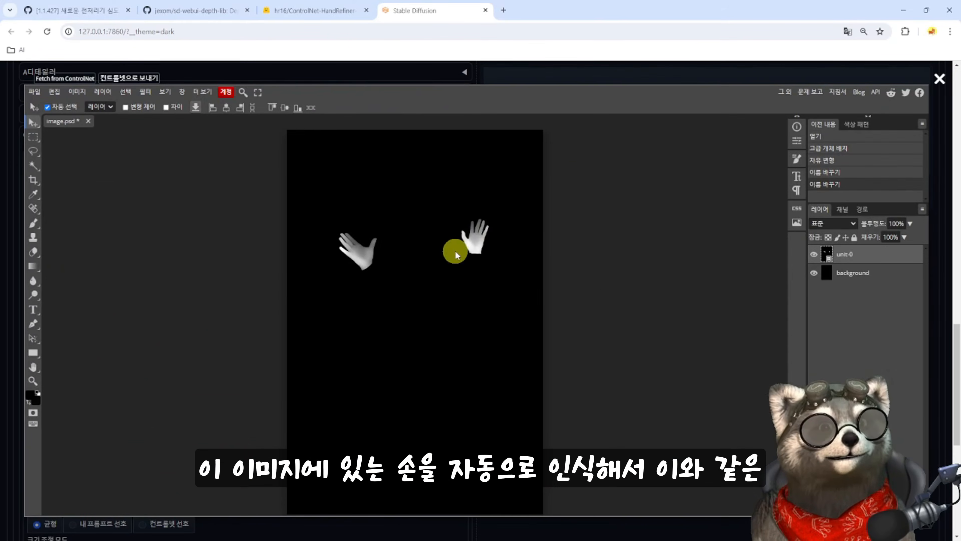
pyautogui.click(939, 79)
# - Generate the inpainted image with the hand depth unit active and inspect the hands in the enlarged view
pyautogui.scroll(-1, 490, 330)
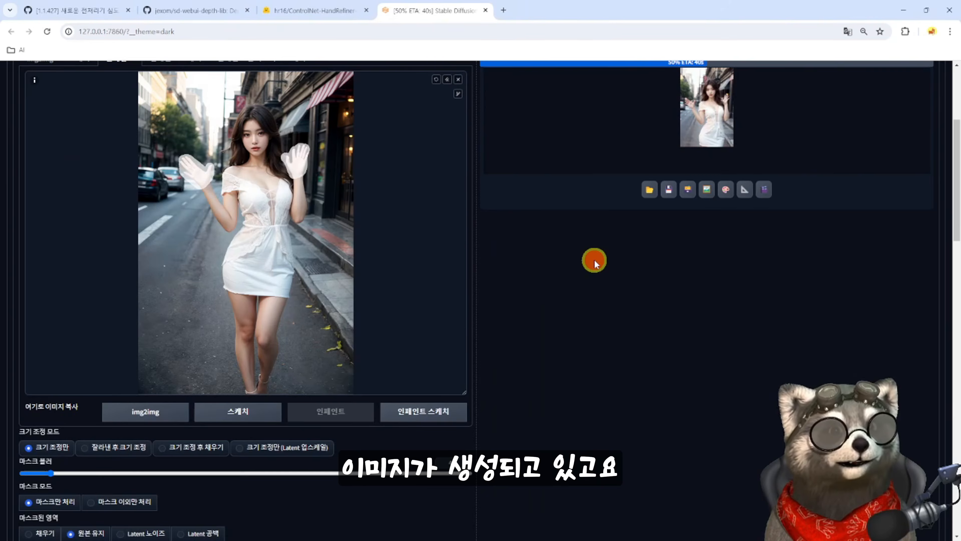
pyautogui.scroll(3, 612, 270)
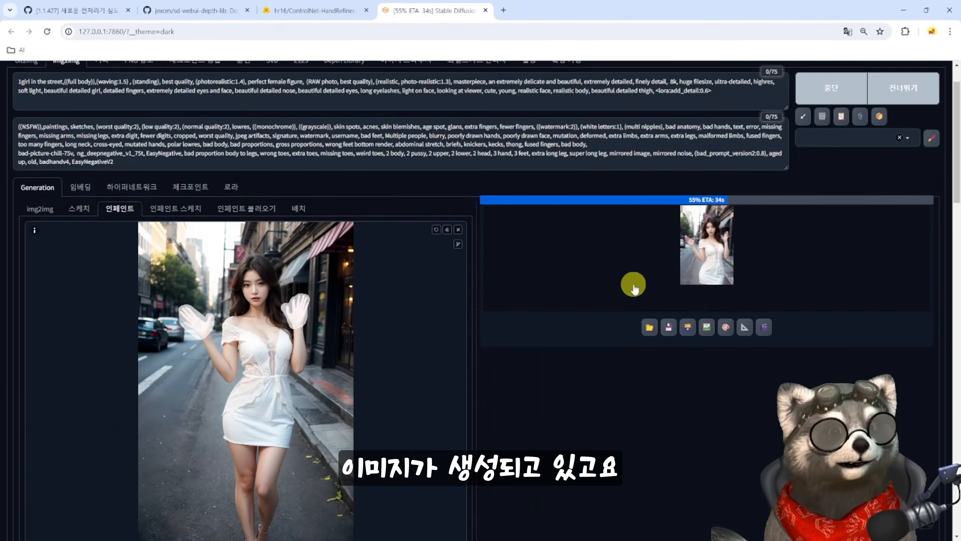
pyautogui.click(693, 279)
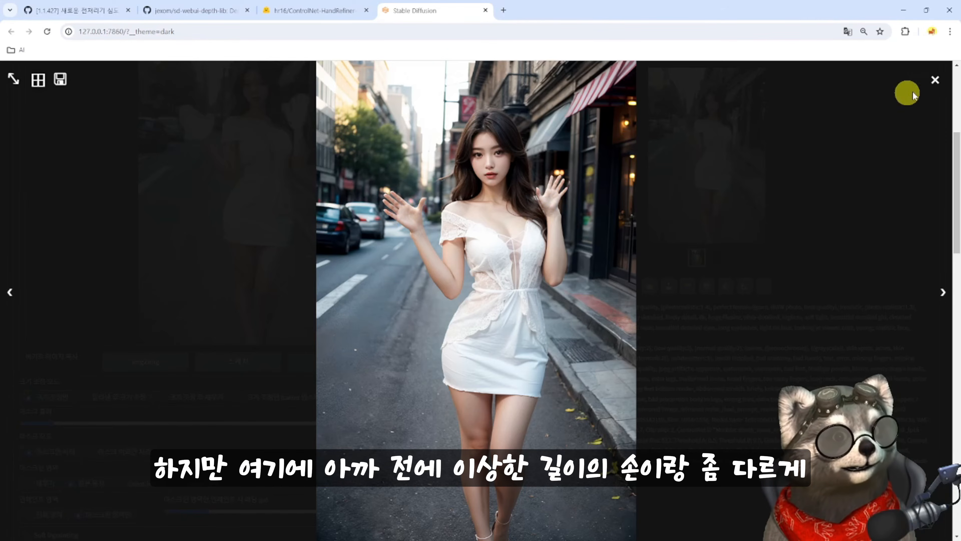
pyautogui.click(912, 91)
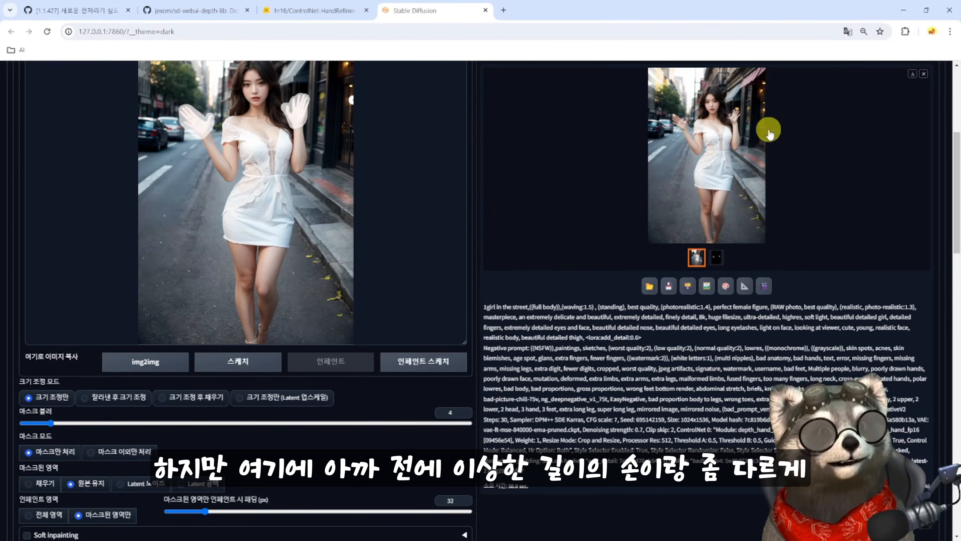
pyautogui.click(742, 121)
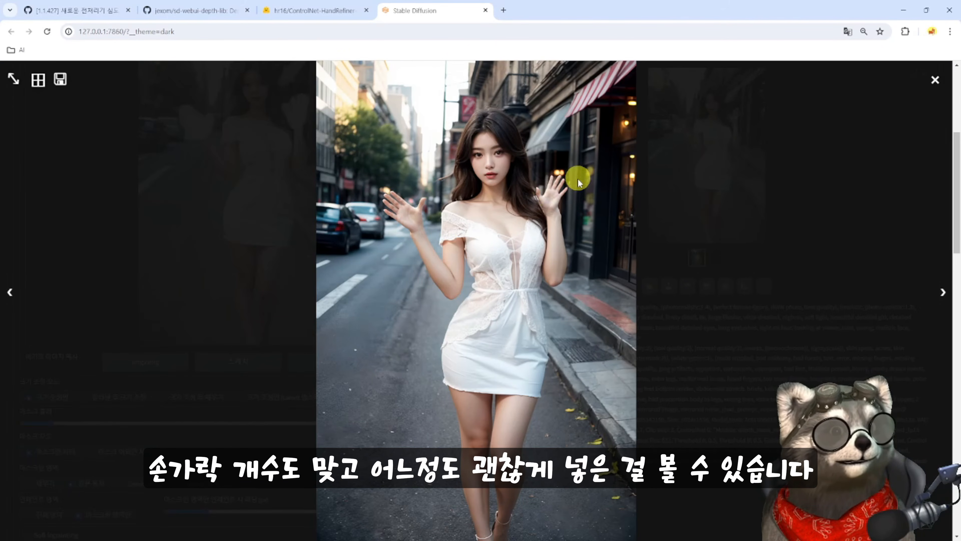
pyautogui.click(935, 79)
# - Open the depth map in Photopea, scale the copied right-side hand to 123.73% and erase the stray specks beside it
pyautogui.scroll(-10, 377, 386)
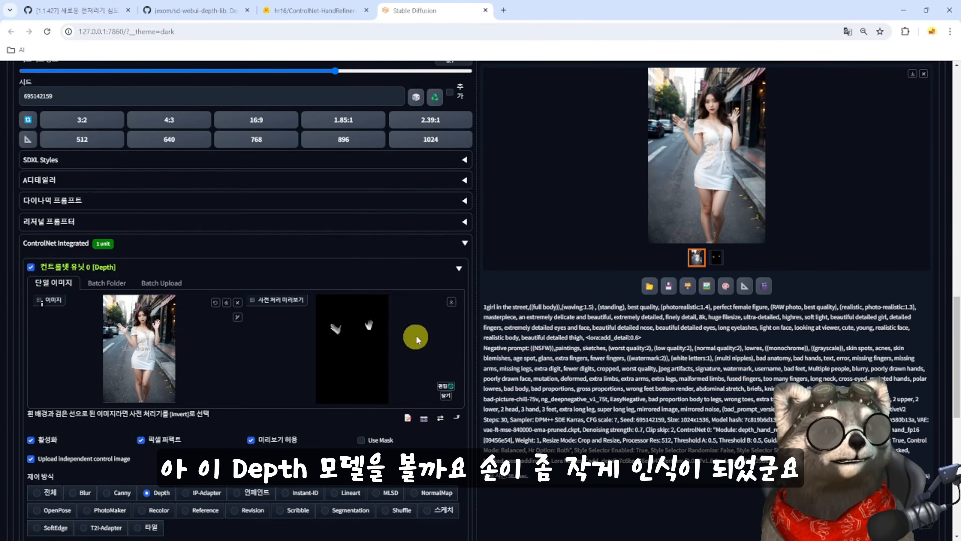
pyautogui.click(443, 386)
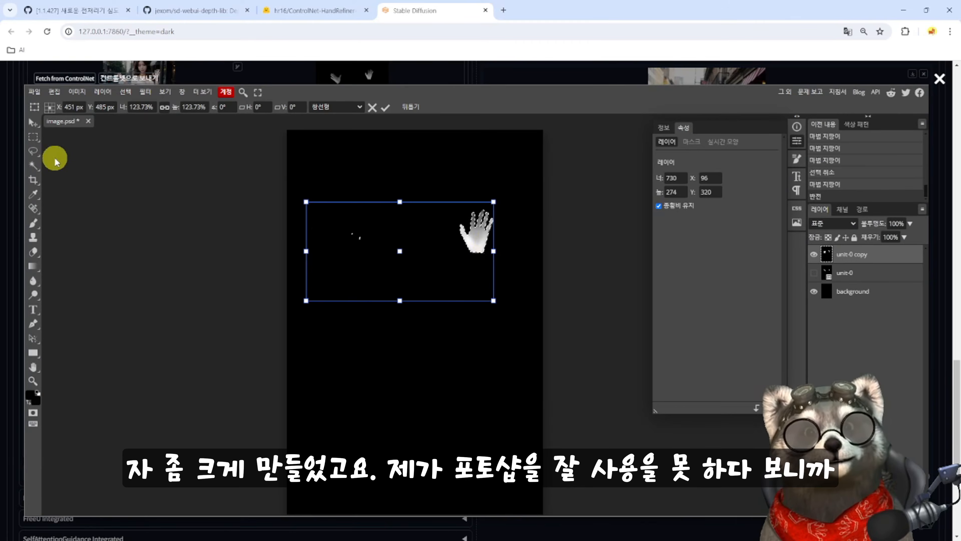
pyautogui.click(33, 252)
pyautogui.click(348, 235)
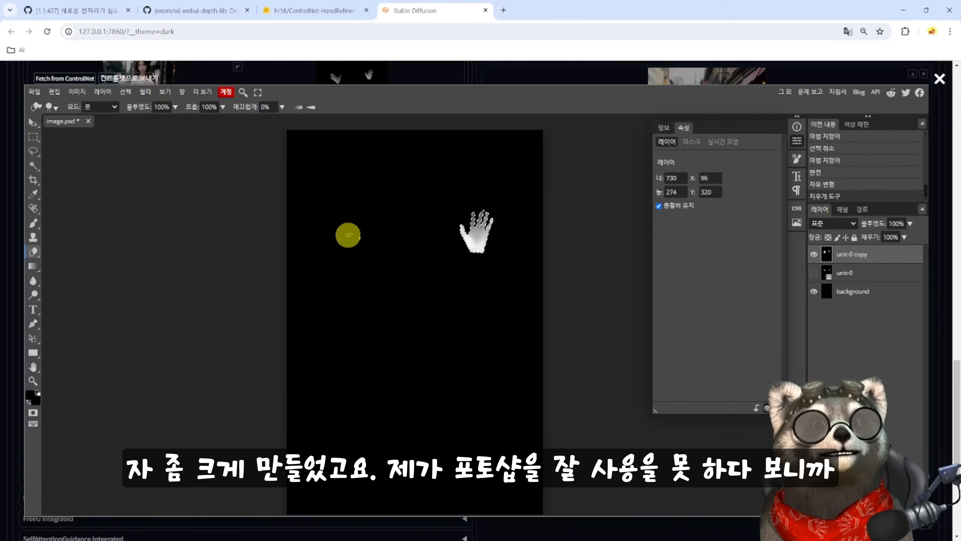
pyautogui.click(360, 234)
pyautogui.click(361, 233)
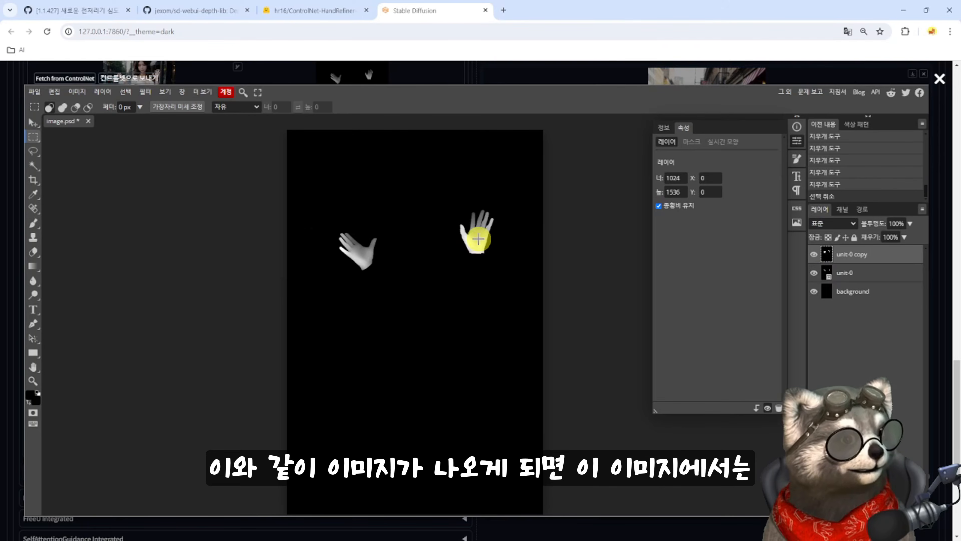
# - Hide the unit-0 copy layer and rasterize the original unit-0 layer for erasing
pyautogui.click(863, 273)
pyautogui.click(813, 254)
pyautogui.click(33, 251)
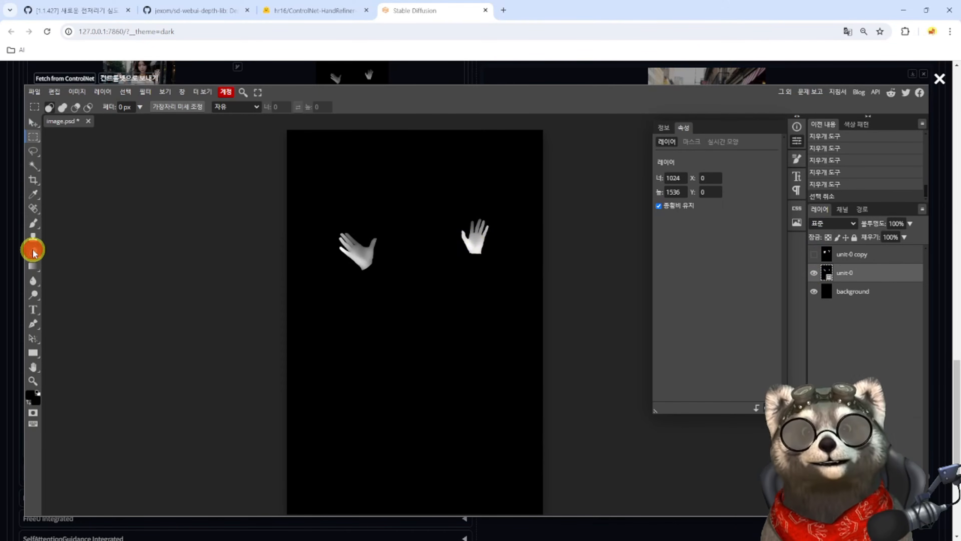
pyautogui.click(475, 236)
pyautogui.click(464, 150)
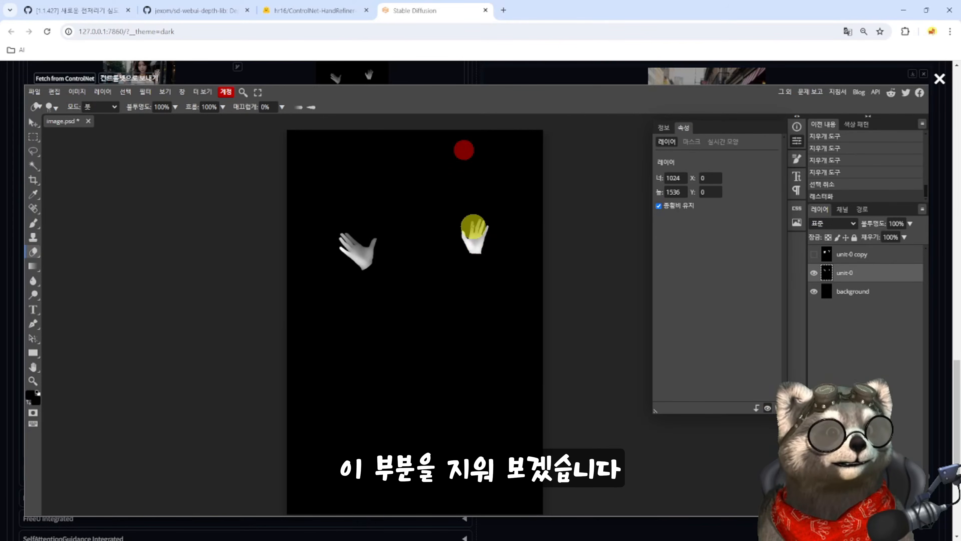
# - Enlarge the hard round eraser and erase the original right-side hand from the unit-0 layer
pyautogui.click(53, 108)
pyautogui.click(70, 176)
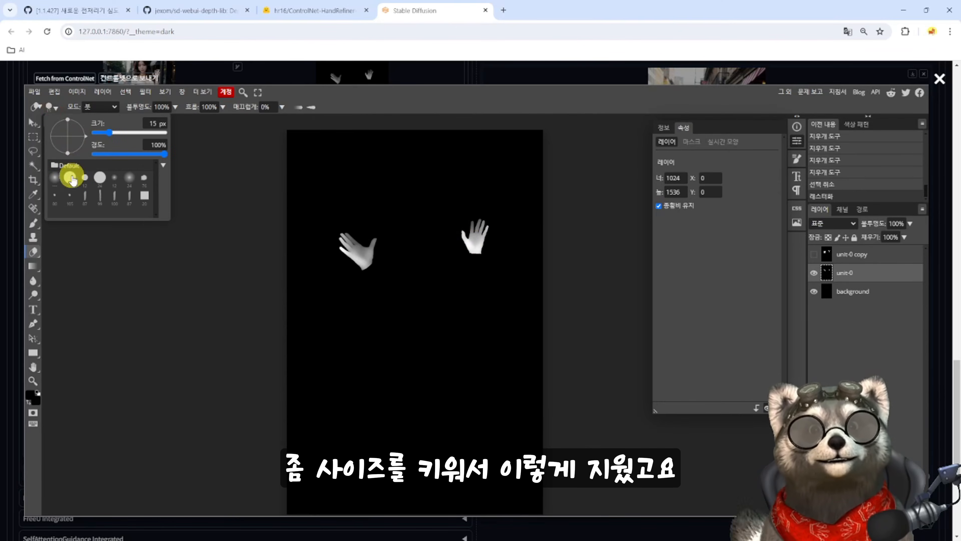
pyautogui.click(126, 133)
pyautogui.click(478, 247)
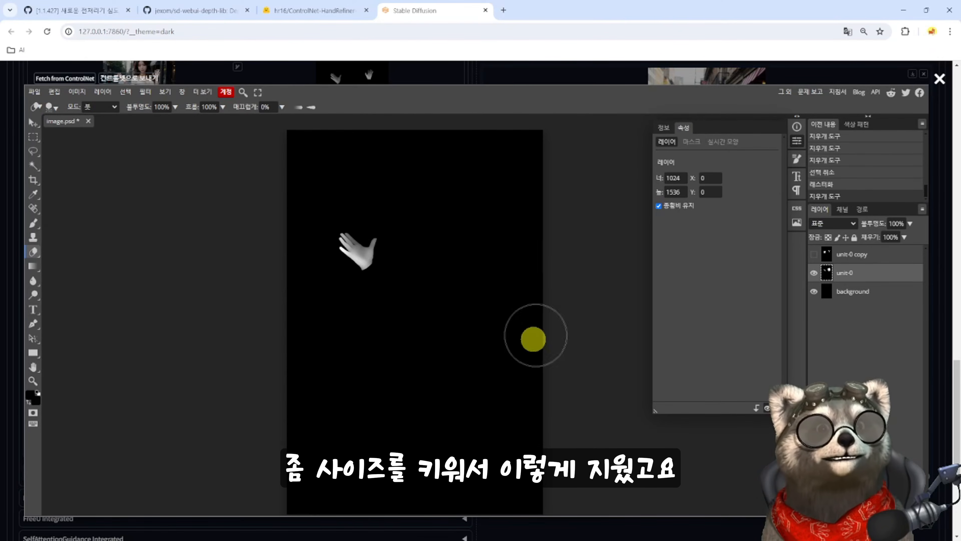
# - Show the unit-0 copy layer again and merge it with the unit-0 layer
pyautogui.click(813, 254)
pyautogui.keyDown('ctrl'); pyautogui.click(859, 258); pyautogui.keyUp('ctrl')
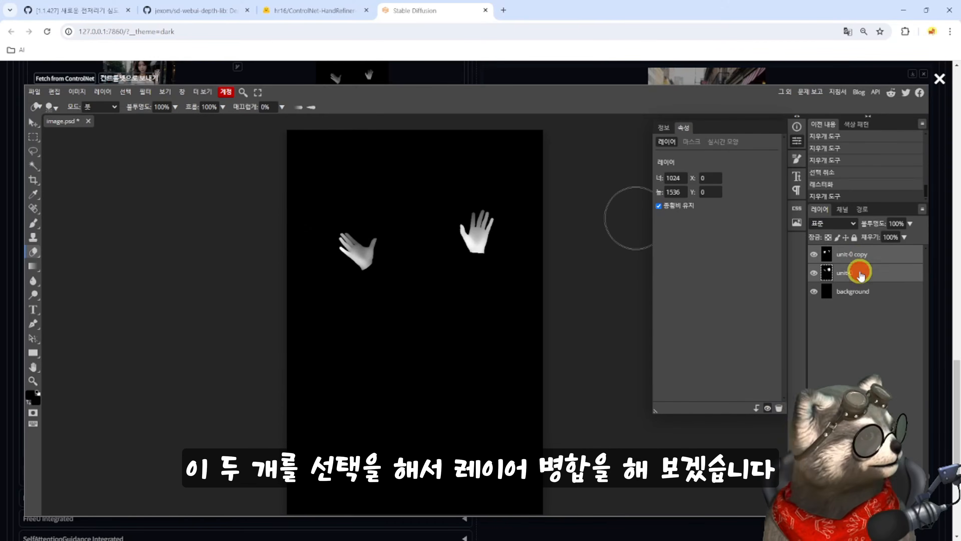
pyautogui.rightClick(860, 262)
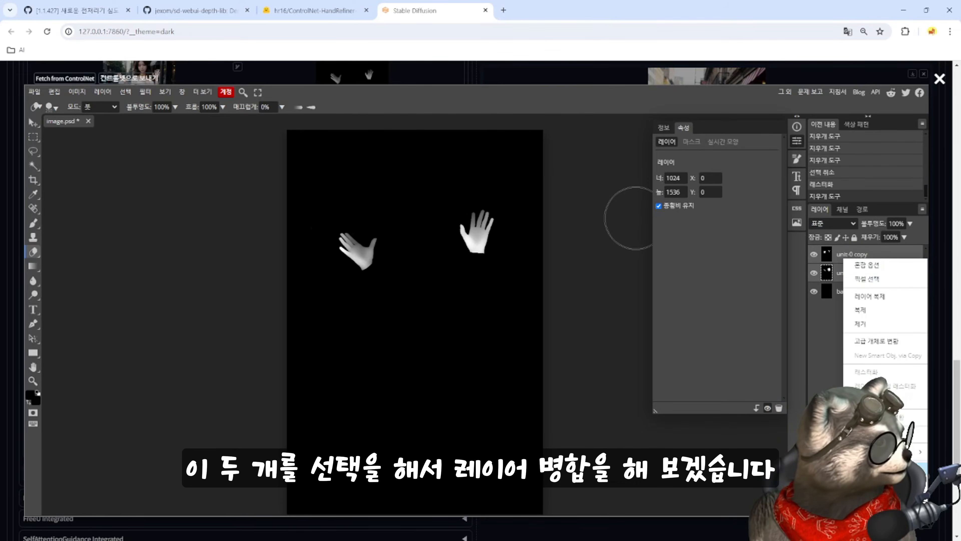
pyautogui.click(867, 469)
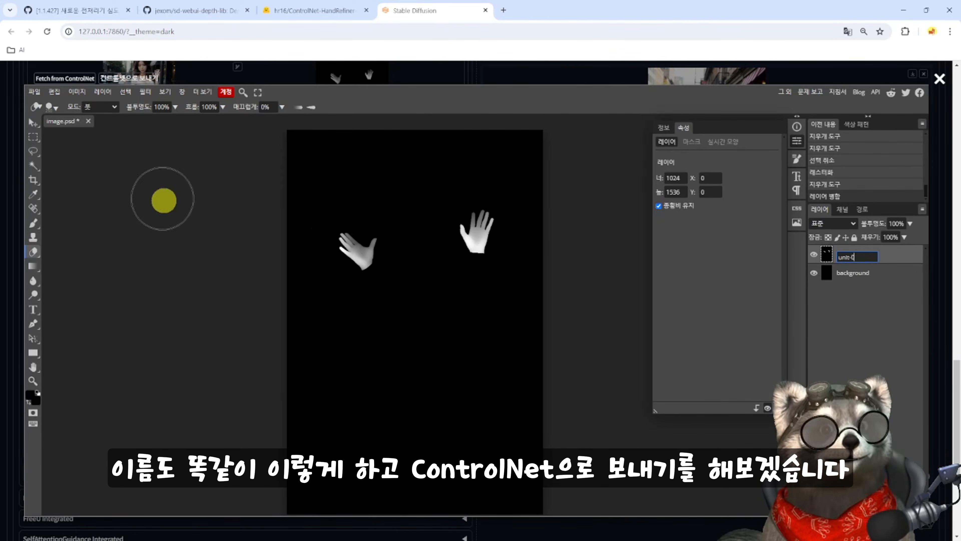
# - Name the merged layer unit-0 and send the edited depth map back to ControlNet
pyautogui.click(164, 201)
pyautogui.click(124, 81)
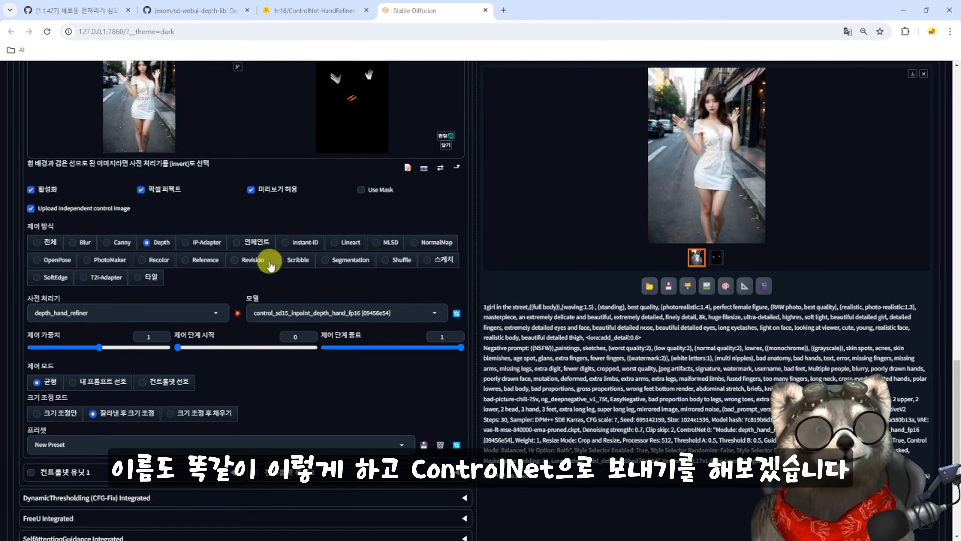
pyautogui.scroll(3, 343, 180)
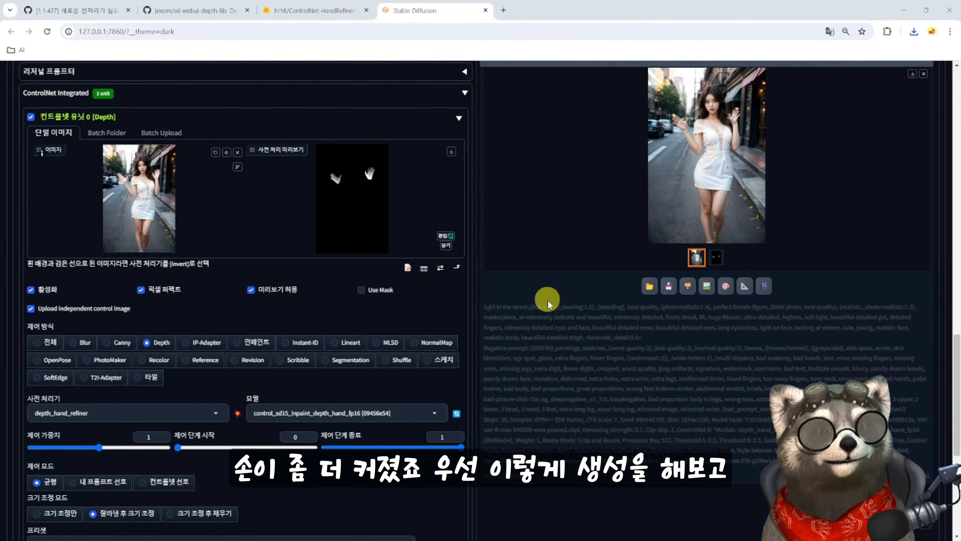
# - Generate the inpainted image with the enlarged hand depth map and compare the right-side hand in the enlarged previous and new results
pyautogui.scroll(4, 548, 304)
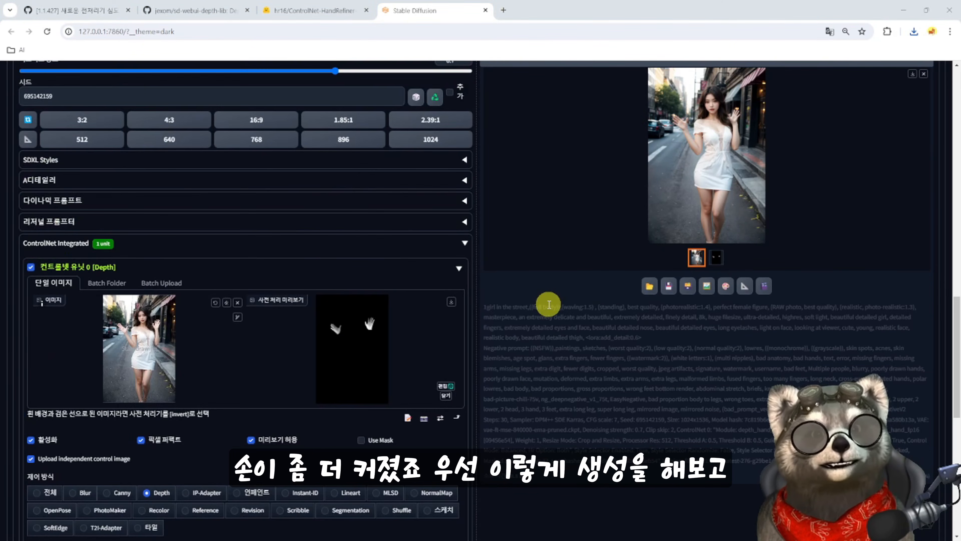
pyautogui.click(613, 216)
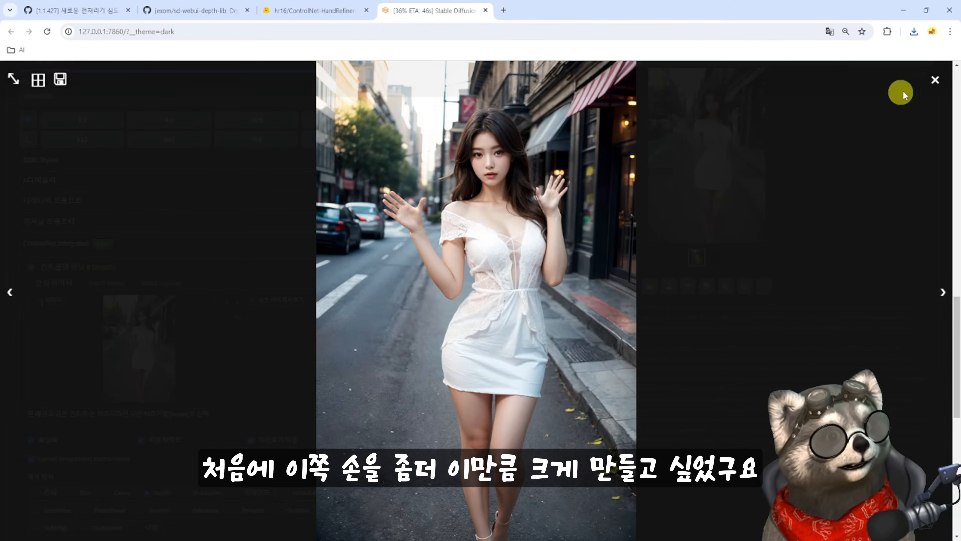
pyautogui.click(935, 79)
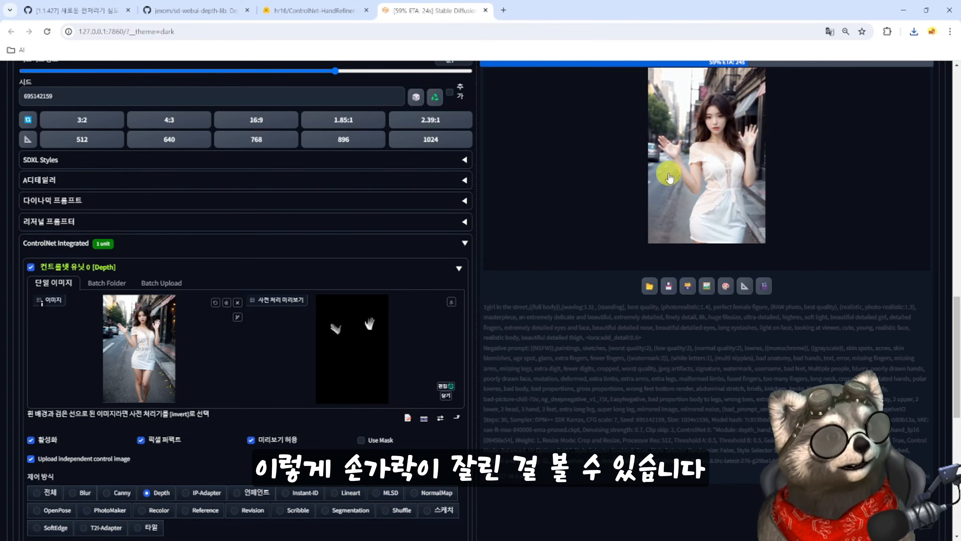
pyautogui.scroll(15, 500, 305)
pyautogui.click(289, 210)
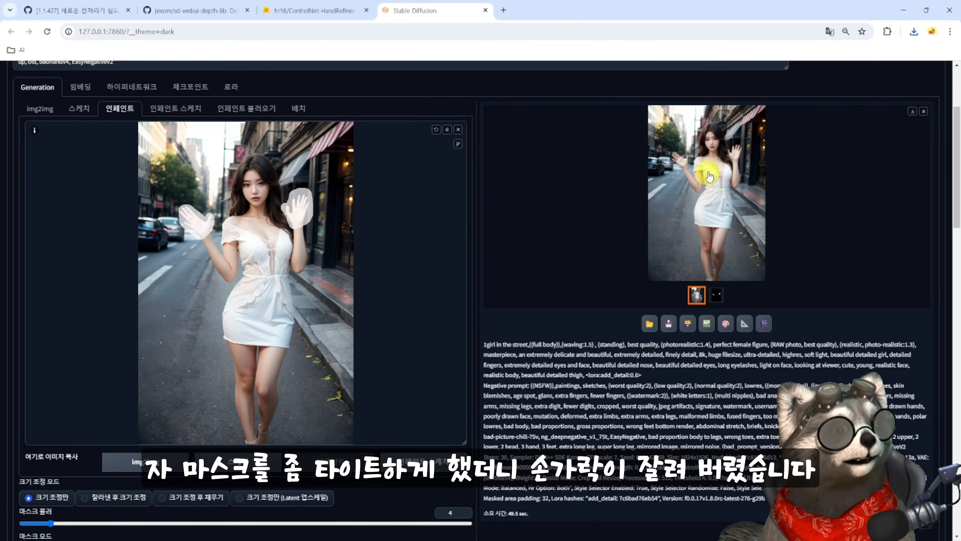
pyautogui.click(715, 274)
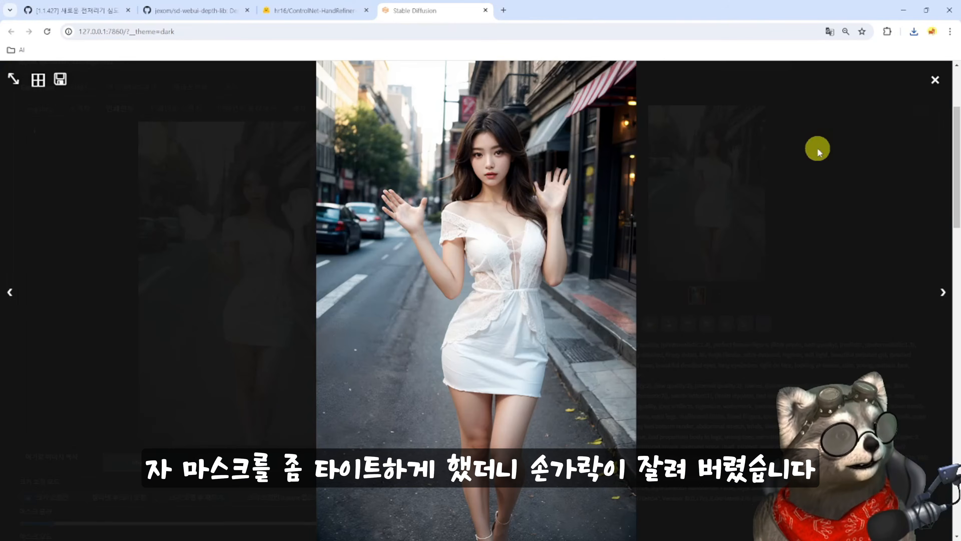
pyautogui.click(936, 81)
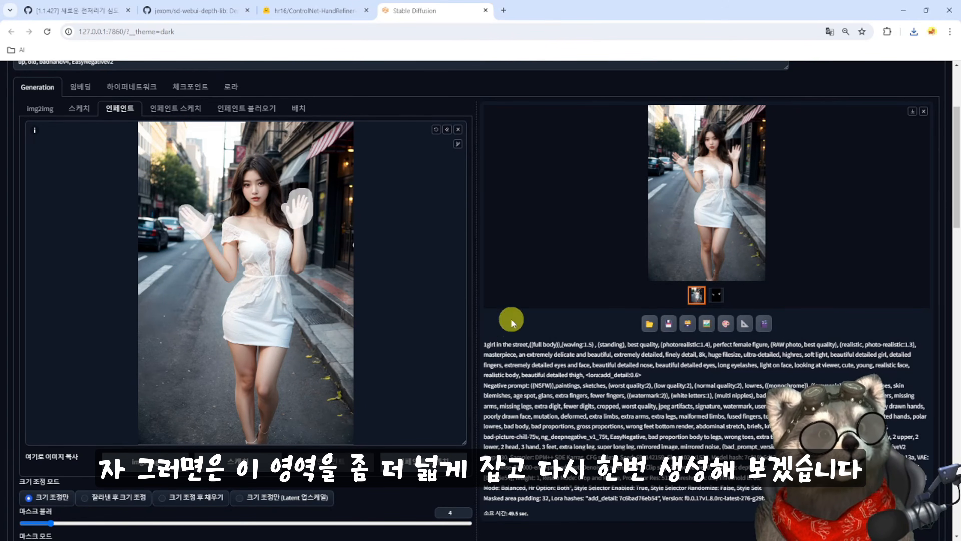
# - Widen the inpaint mask around the right-side hand and the left-side hand's thumb, regenerating and inspecting the enlarged result after each change
pyautogui.click(524, 326)
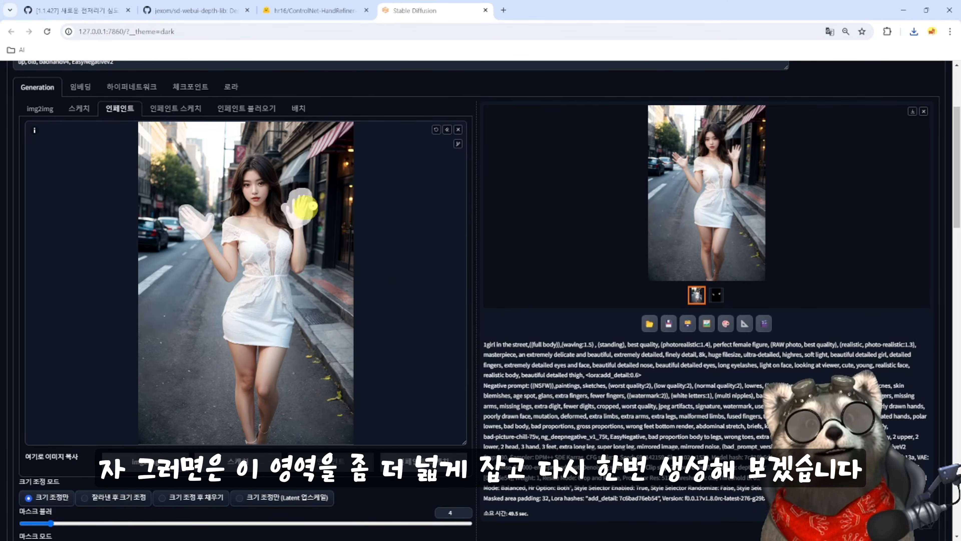
pyautogui.hotkey('ctrl', 'Return')
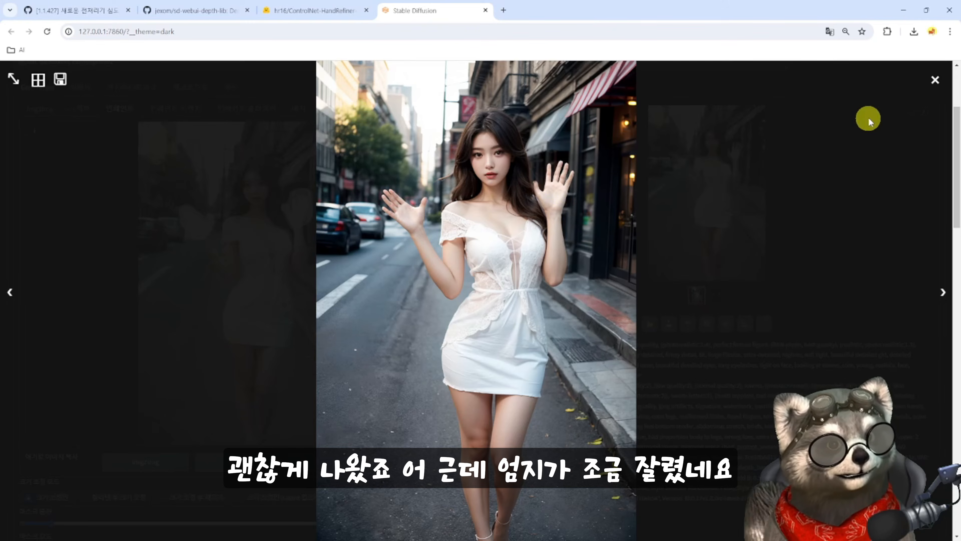
pyautogui.click(936, 80)
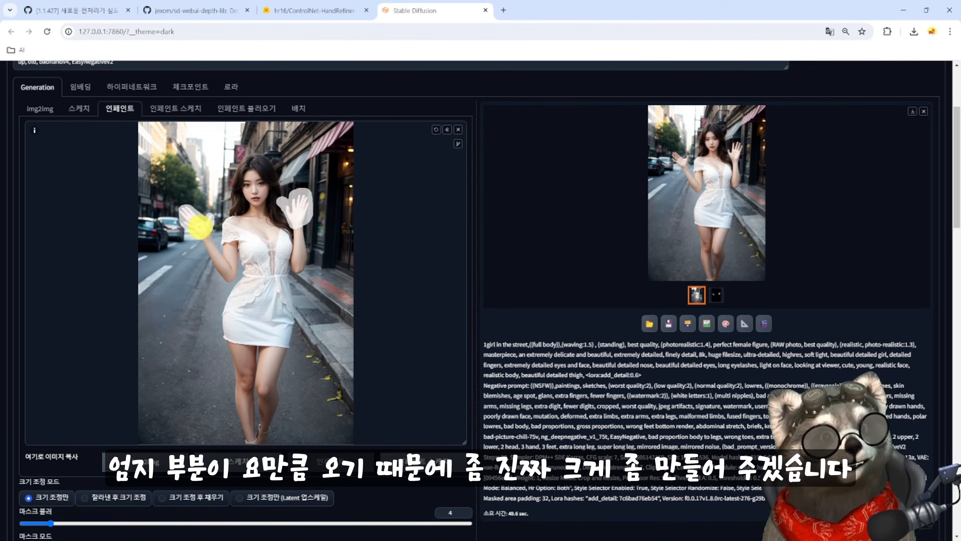
pyautogui.moveTo(199, 215); pyautogui.dragTo(208, 218)
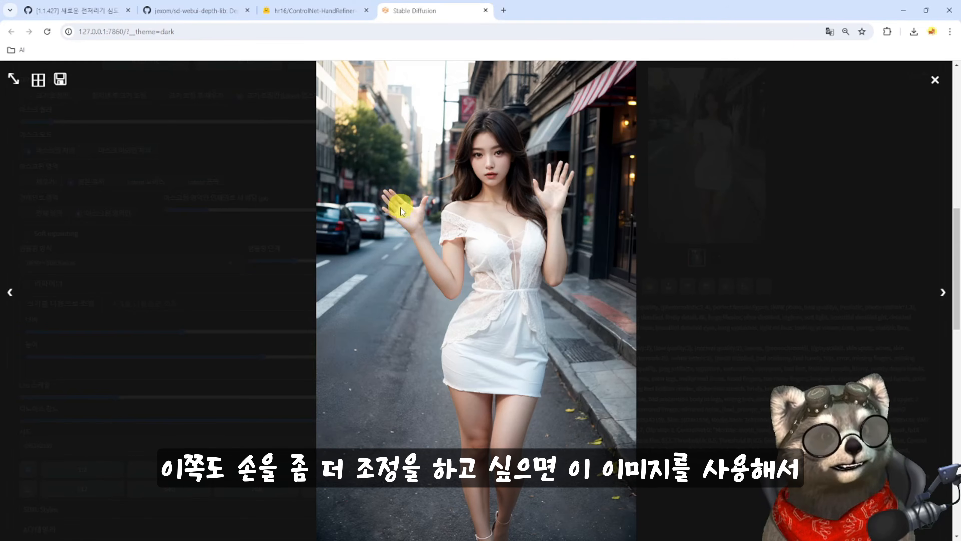
pyautogui.click(935, 80)
# - Load the corrected image into ControlNet unit 0, rebuild its hand depth map and examine the hands in Photopea
pyautogui.scroll(-10, 567, 374)
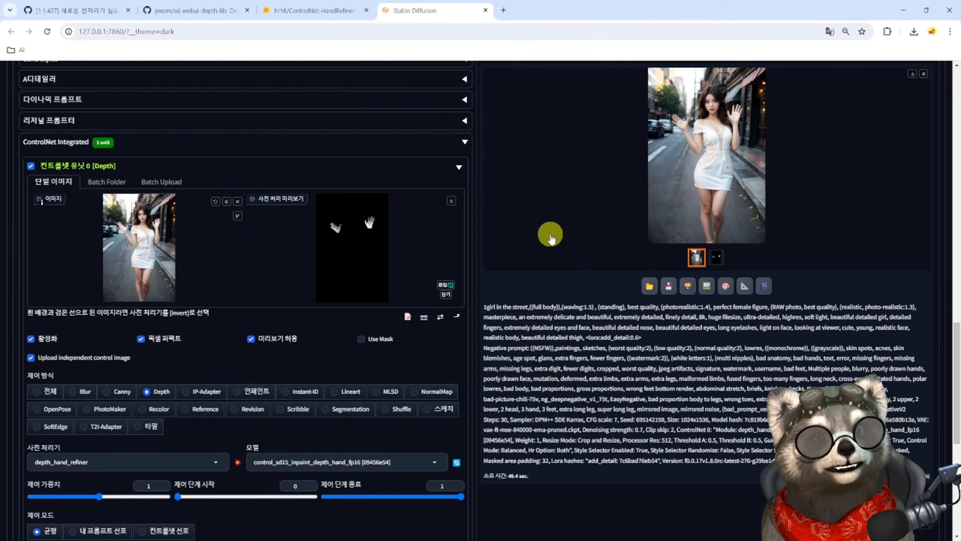
pyautogui.moveTo(191, 280)
pyautogui.mouseDown()
pyautogui.moveTo(180, 258)
pyautogui.moveTo(179, 272)
pyautogui.mouseUp()
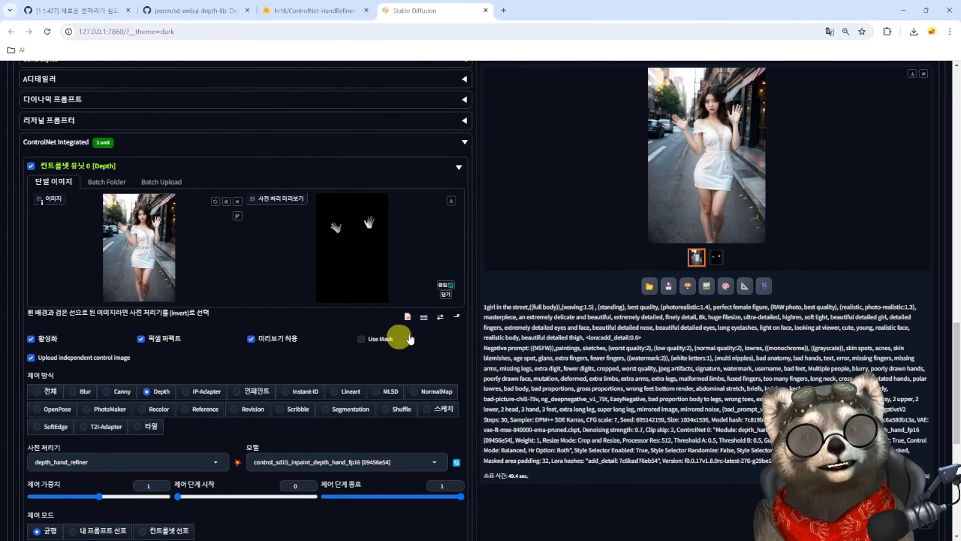
pyautogui.click(443, 284)
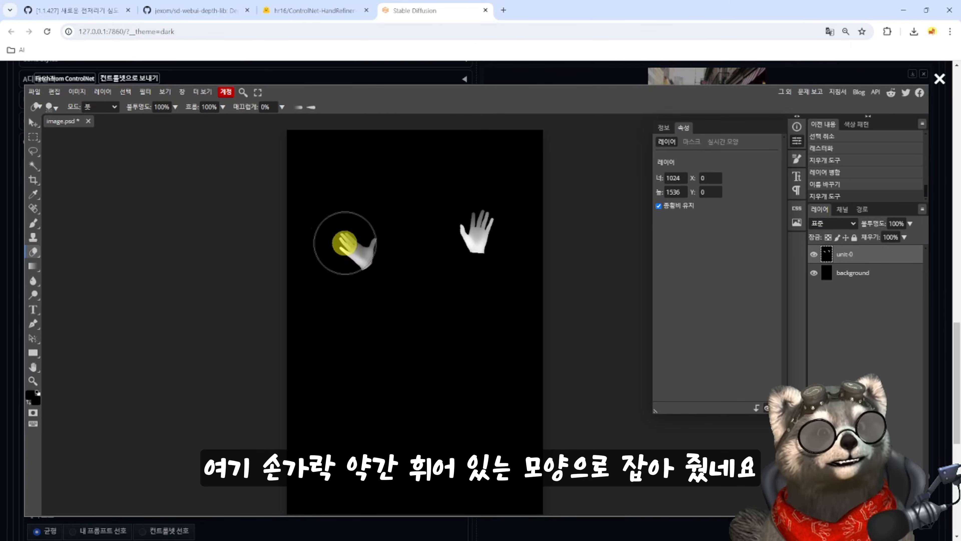
pyautogui.click(938, 81)
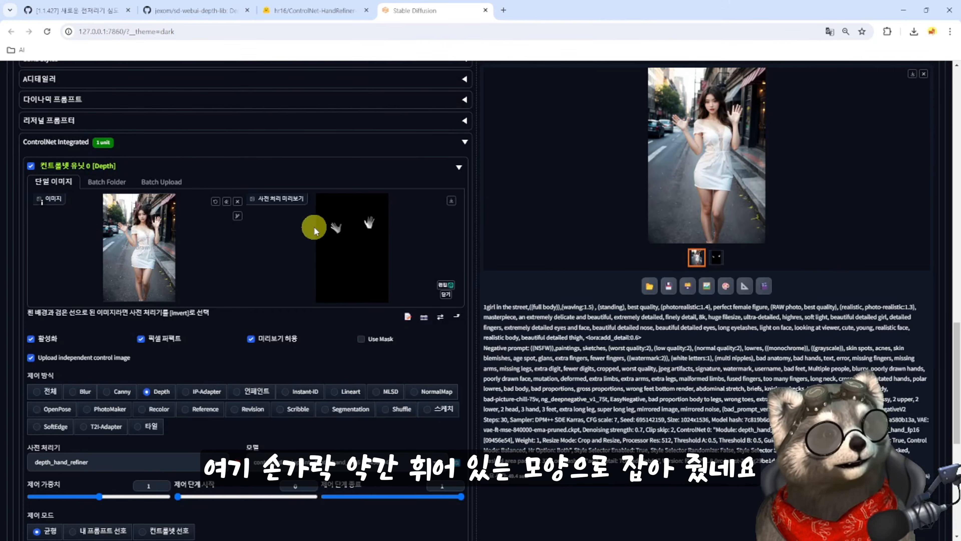
pyautogui.click(326, 230)
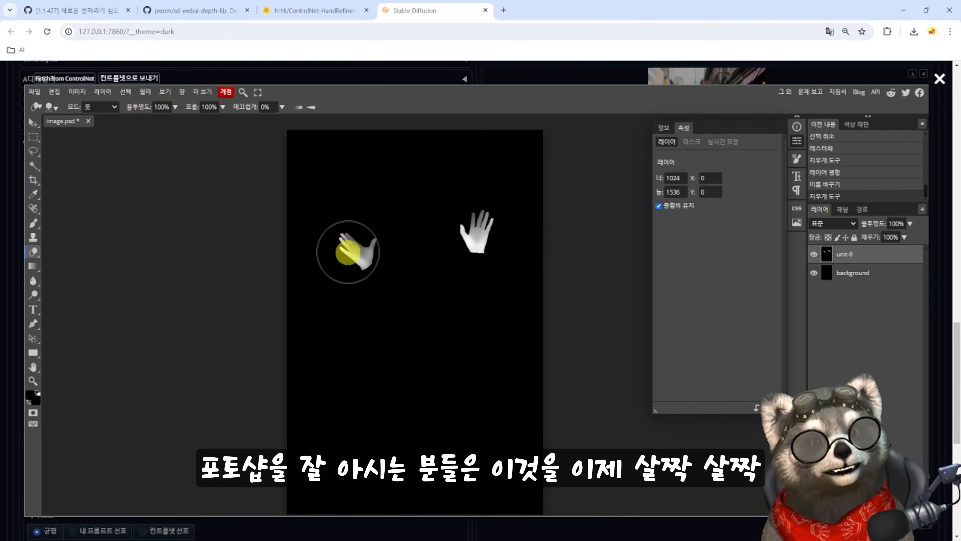
pyautogui.click(939, 79)
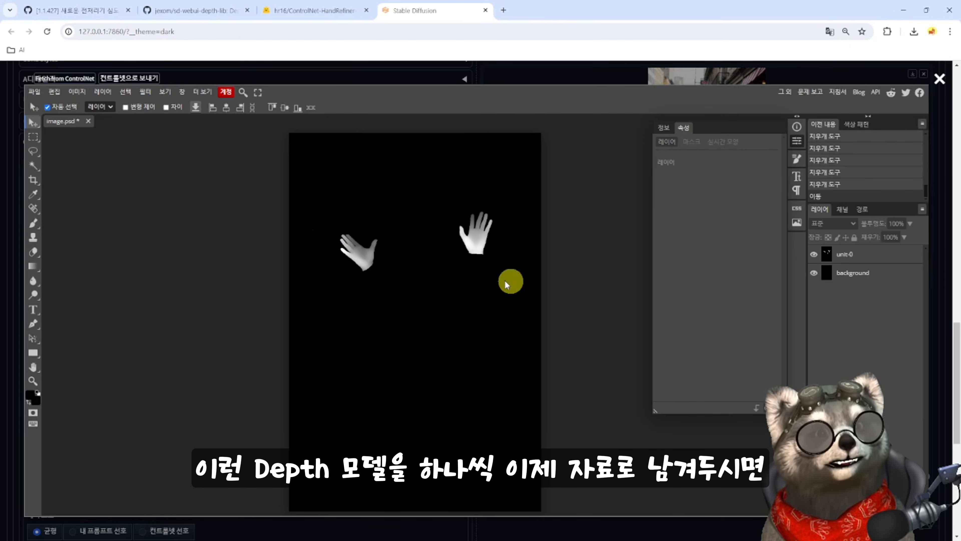
pyautogui.click(939, 79)
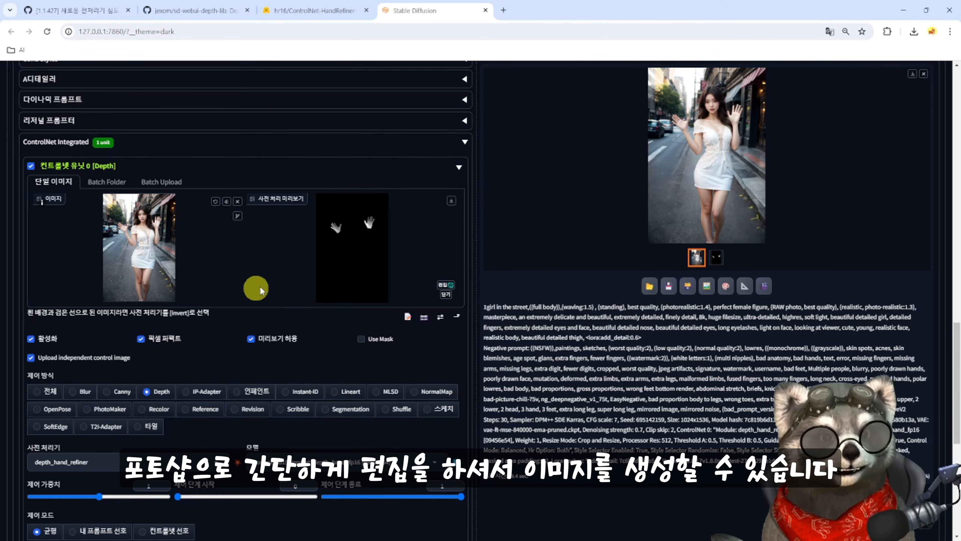
# - Generate another waving girl image with txt2img, check her hands in the enlarged view and send the image to inpaint
pyautogui.scroll(15, 575, 365)
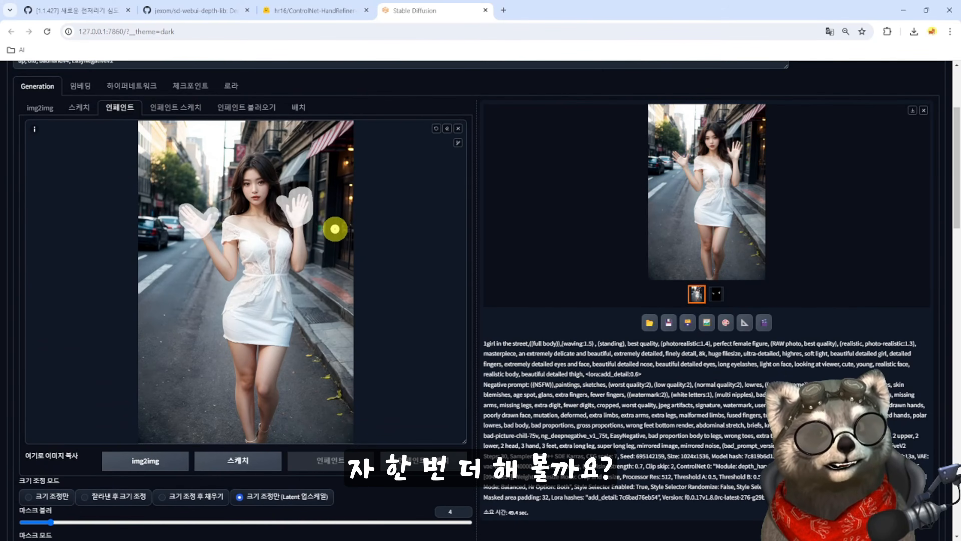
pyautogui.scroll(3, 119, 139)
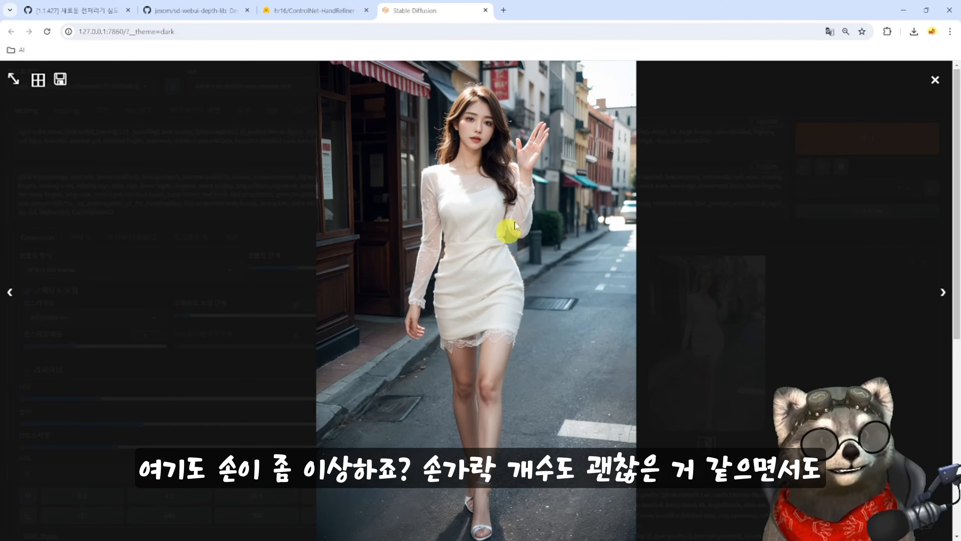
pyautogui.click(936, 81)
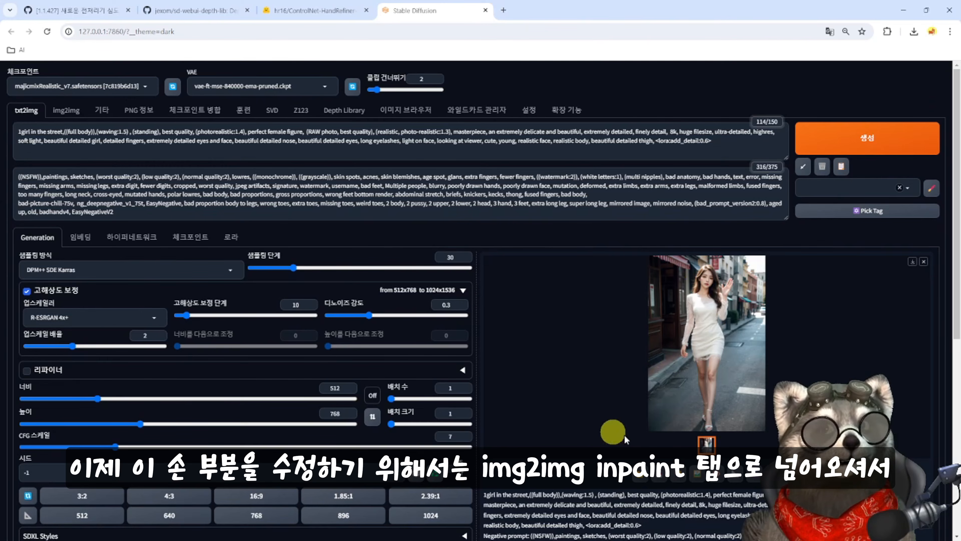
pyautogui.click(719, 478)
# - Clear the old inpaint mask and paint a new one over the girl's raised hand and her lowered hand
pyautogui.scroll(-3, 435, 340)
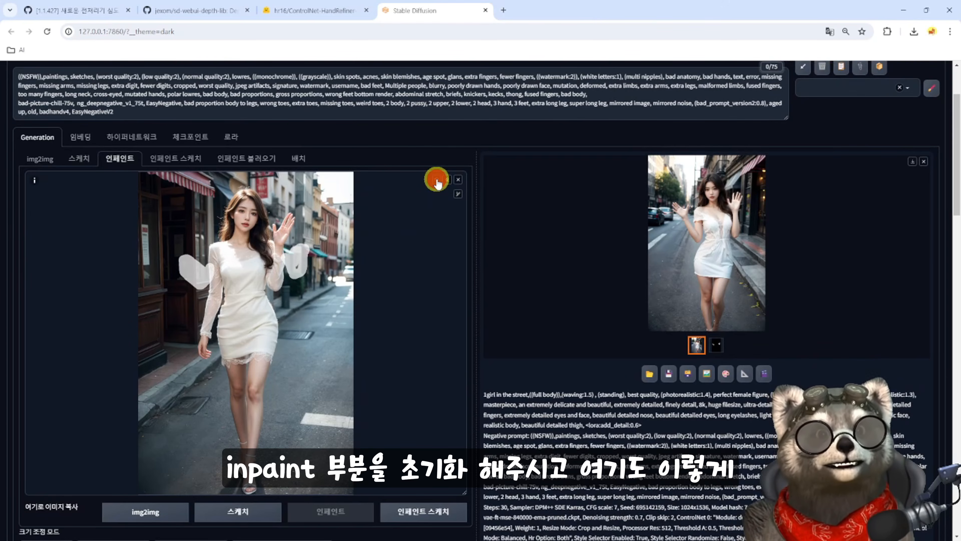
pyautogui.click(436, 180)
pyautogui.click(436, 180)
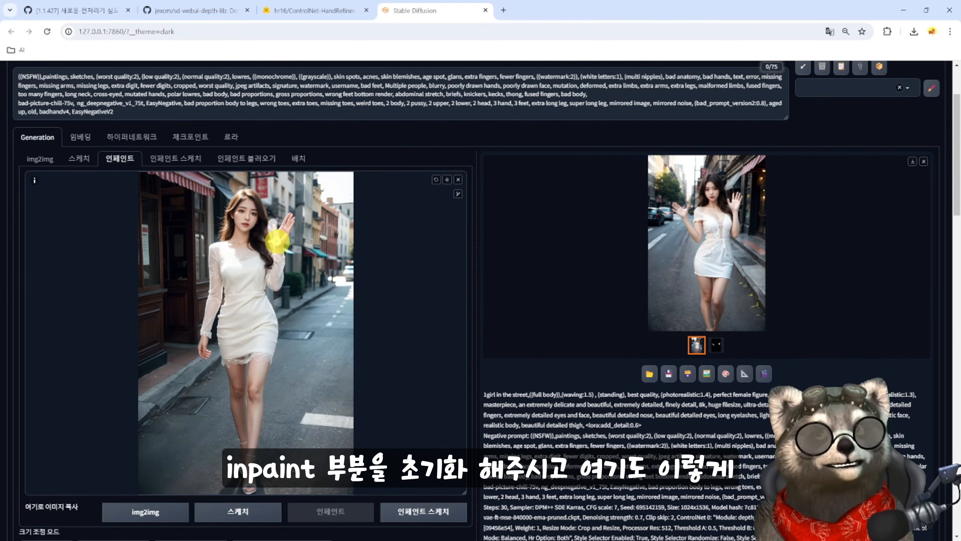
pyautogui.moveTo(286, 235); pyautogui.dragTo(285, 222)
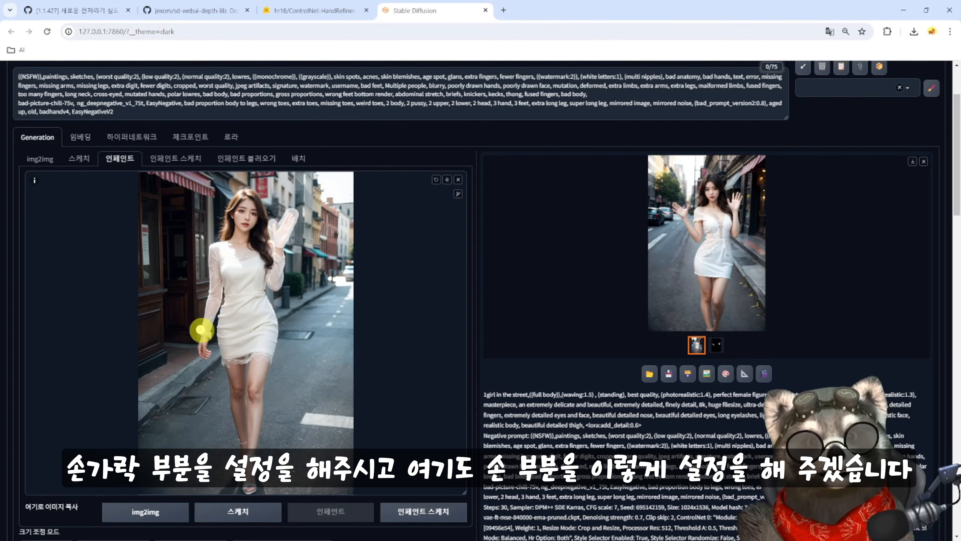
pyautogui.click(203, 339)
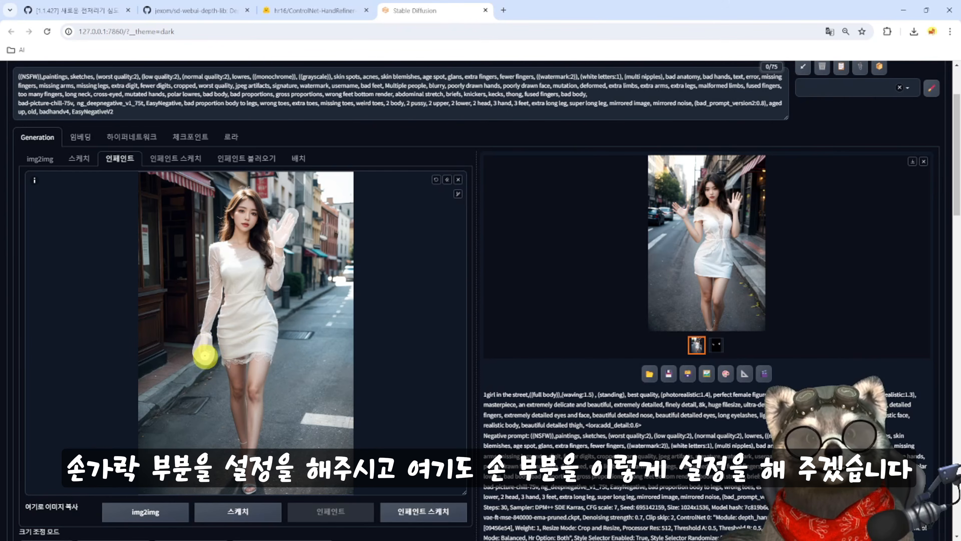
# - Load the new girl image into ControlNet unit 0 and run the depth_hand_refiner preprocessor on it
pyautogui.scroll(-10, 253, 337)
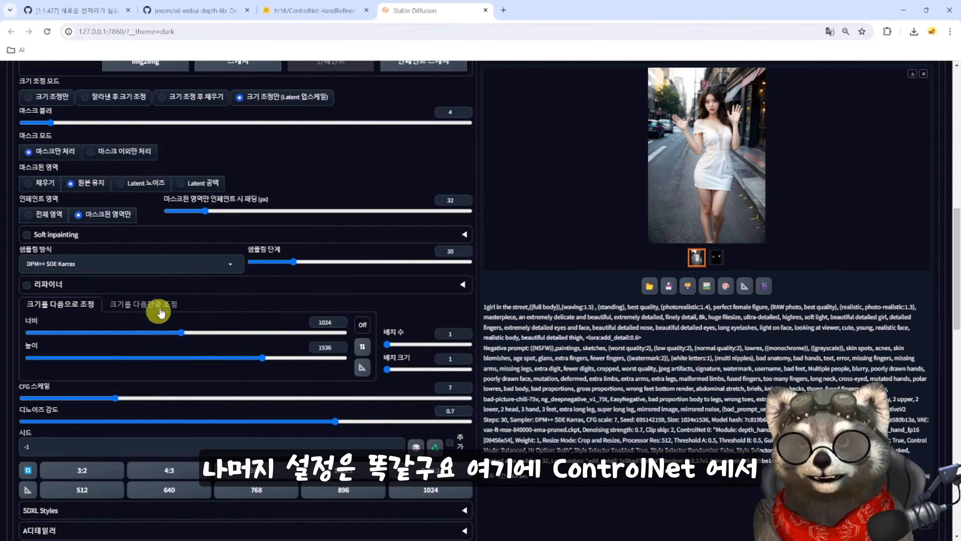
pyautogui.scroll(-10, 159, 311)
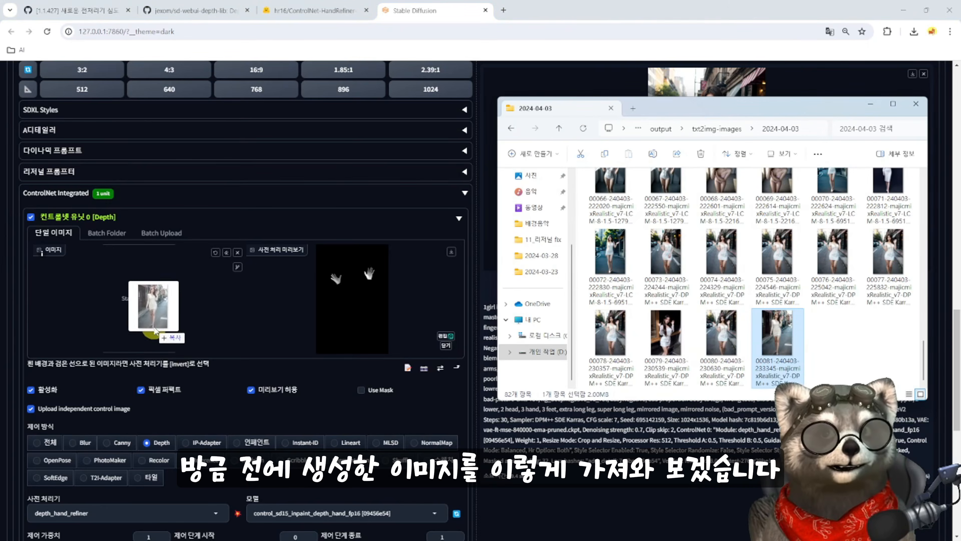
pyautogui.moveTo(150, 307); pyautogui.dragTo(156, 311)
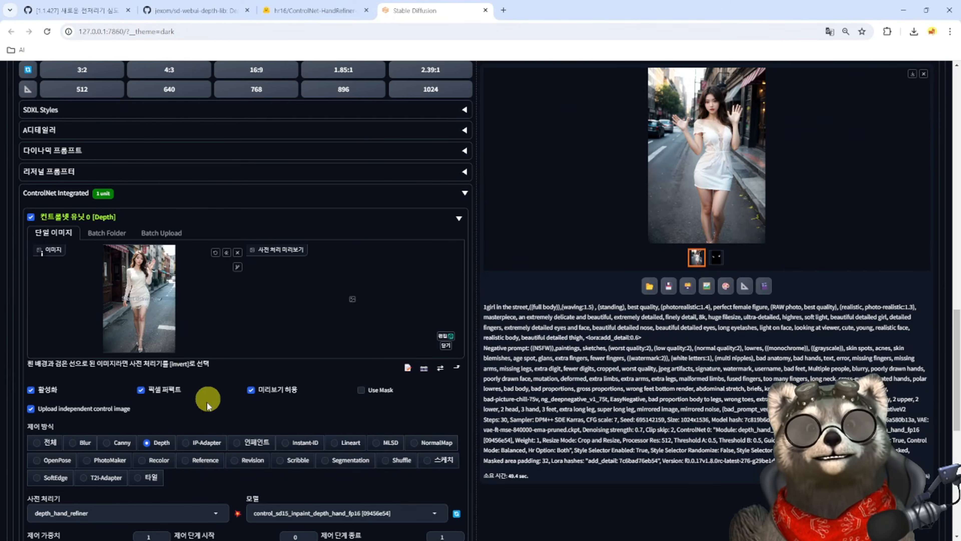
pyautogui.scroll(-1, 208, 402)
pyautogui.click(238, 462)
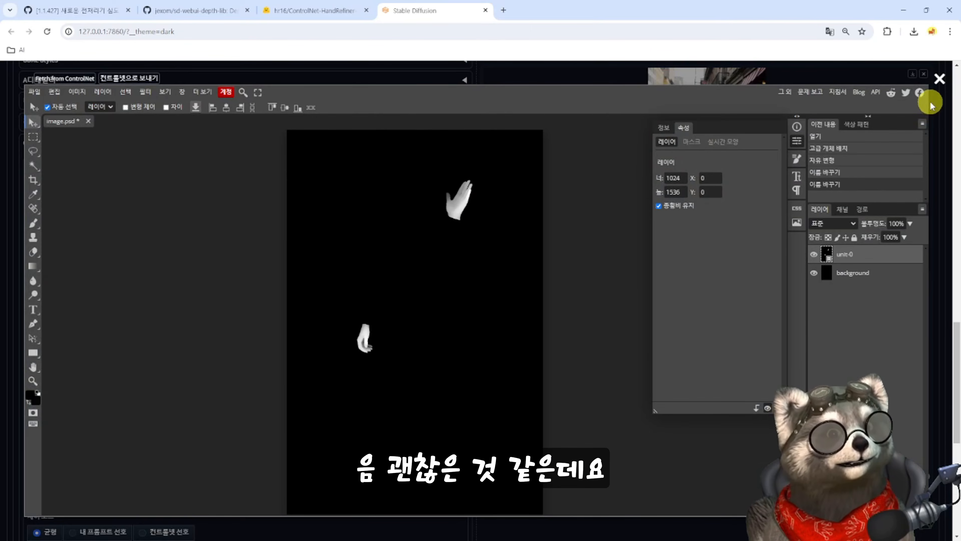
# - Generate the inpainted version of the new image and inspect both hands in the enlarged view
pyautogui.click(939, 80)
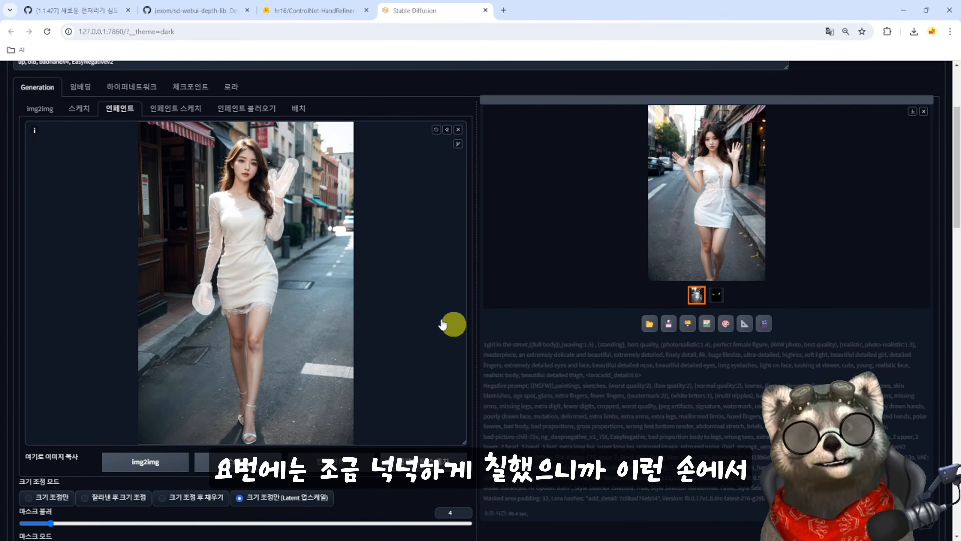
pyautogui.scroll(-15, 530, 352)
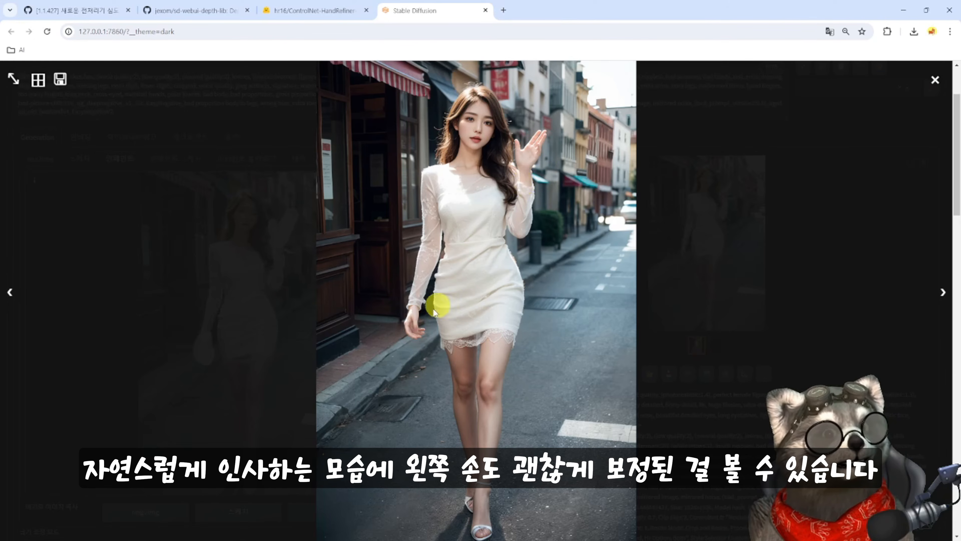
# - Open the original txt2img image and its inpainted img2img version from the output folders side by side and compare the hands up close
pyautogui.click(935, 80)
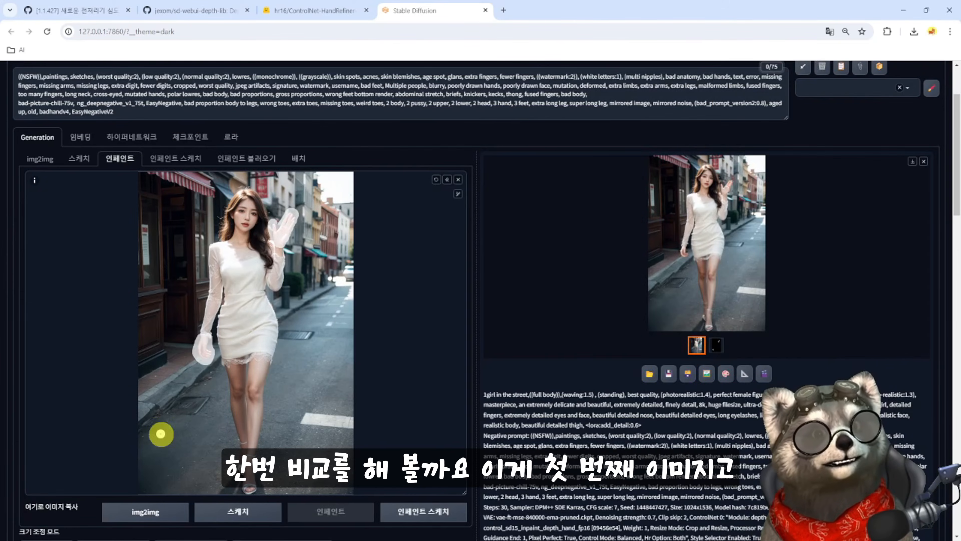
pyautogui.doubleClick(776, 329)
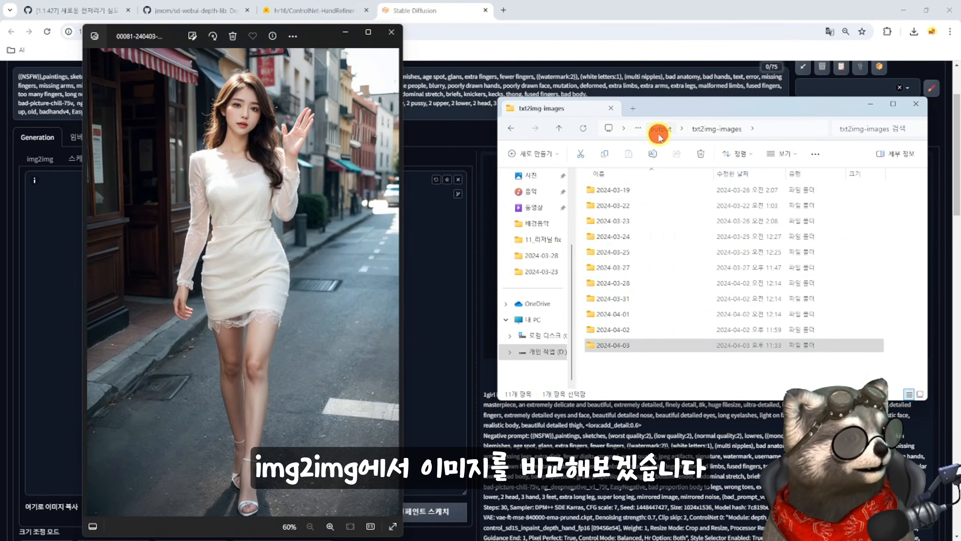
pyautogui.click(654, 128)
pyautogui.click(608, 209)
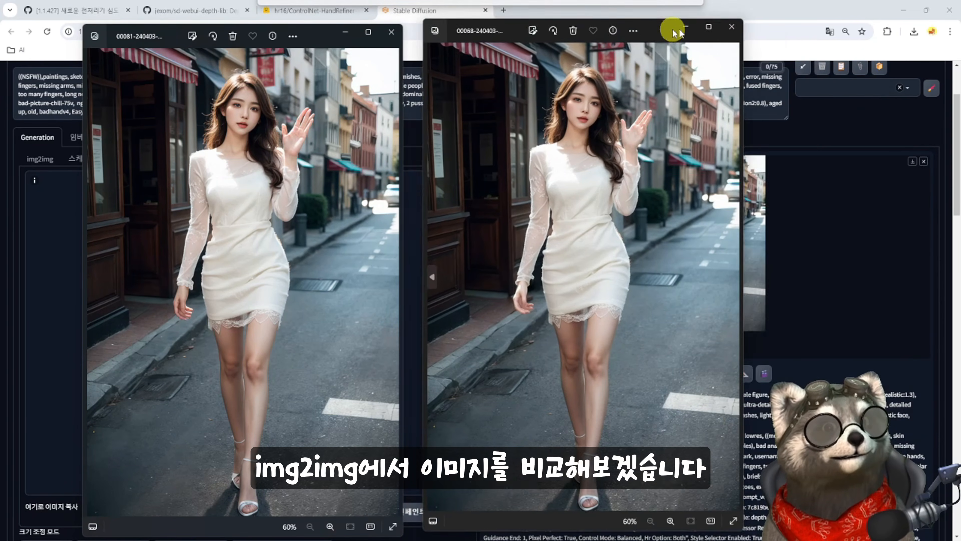
pyautogui.moveTo(672, 28); pyautogui.dragTo(643, 38)
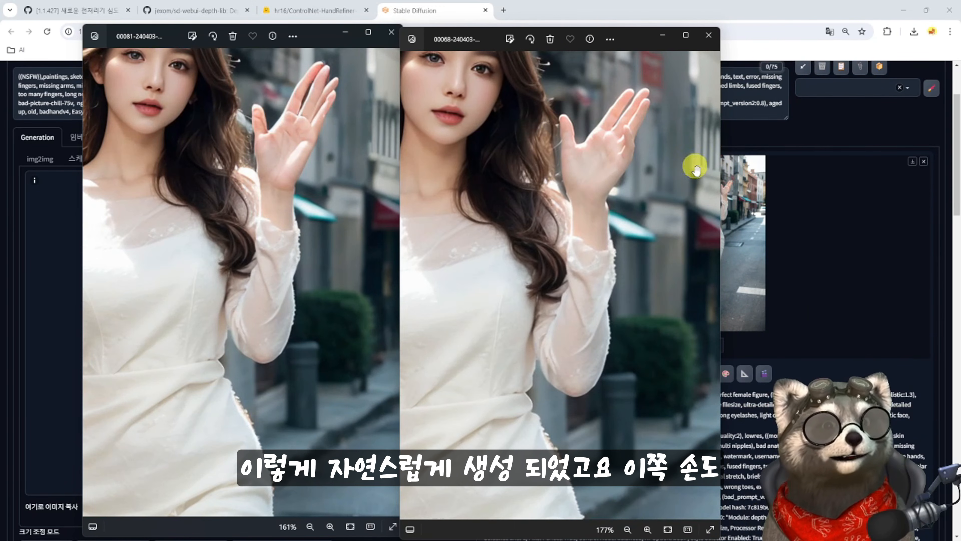
pyautogui.moveTo(466, 423); pyautogui.dragTo(655, 163)
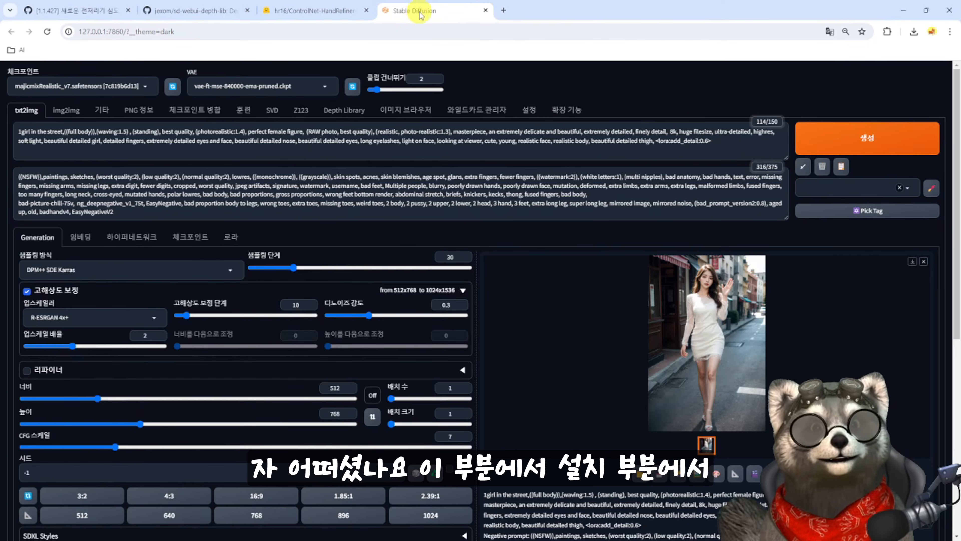
# - Review the installed extensions list and the sd-webui-depth-lib extension folder, and return to the txt2img generation settings
pyautogui.click(568, 110)
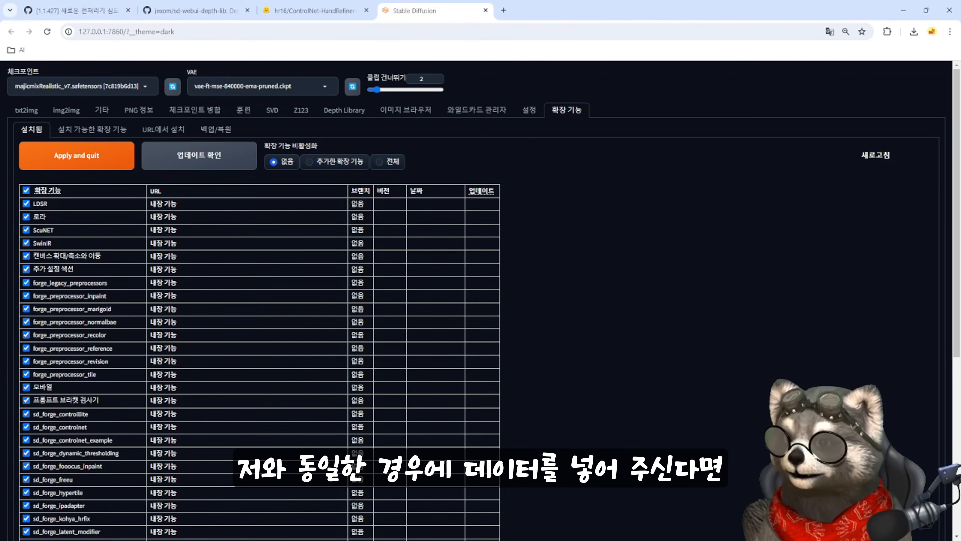
pyautogui.hotkey('alt', 'Tab')
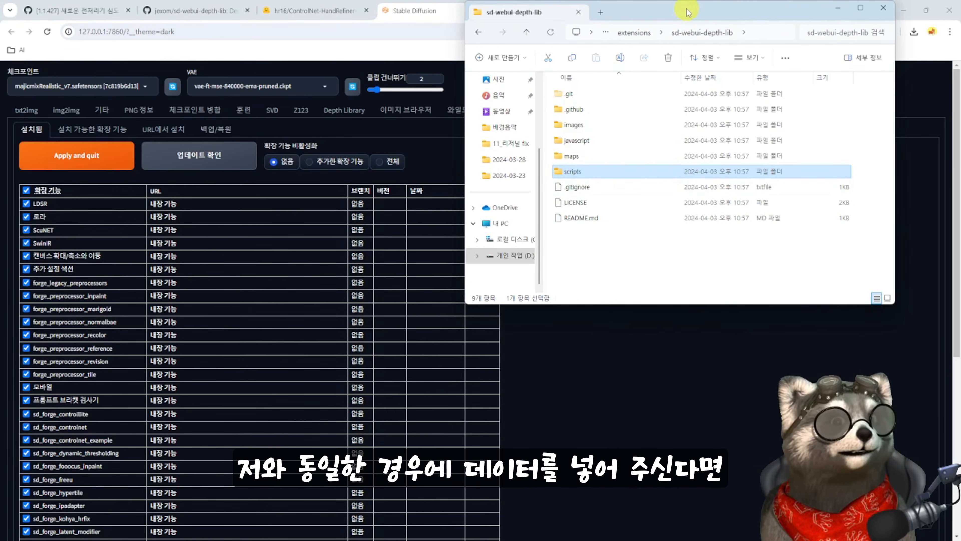
pyautogui.moveTo(686, 10); pyautogui.dragTo(720, 153)
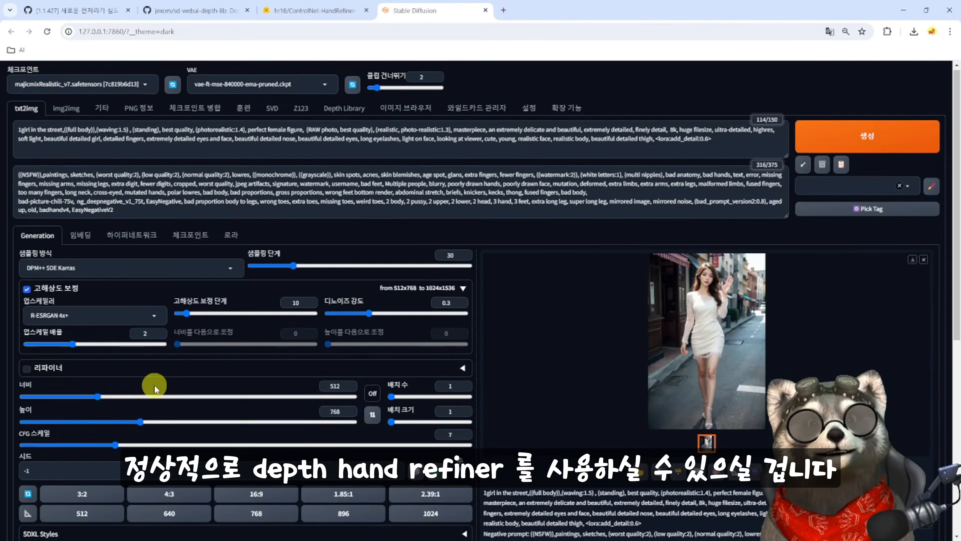
pyautogui.scroll(-8, 154, 385)
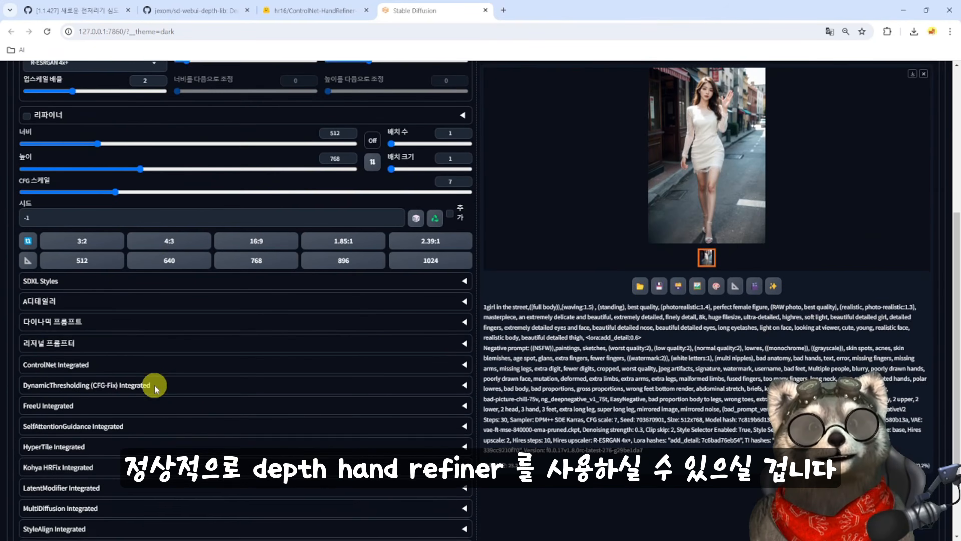
pyautogui.scroll(9, 212, 307)
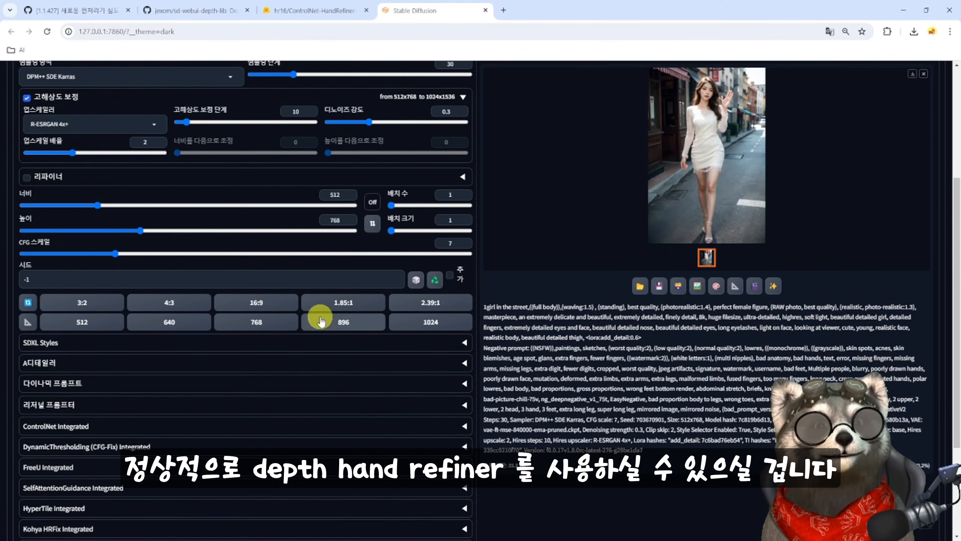